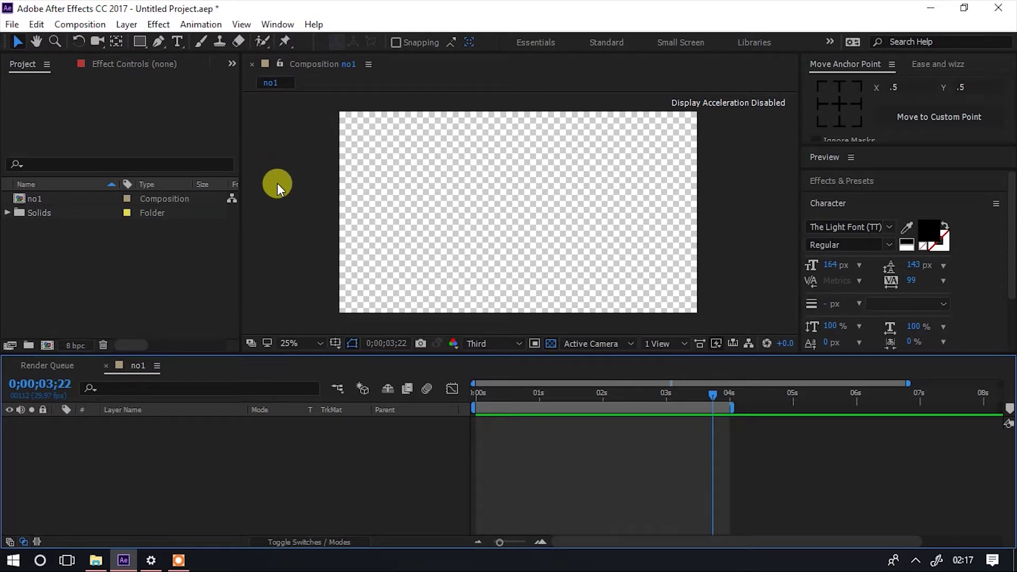
- Create a full-frame solid named BG with colour #DADADA
left_click(126, 24)
mouse_move(233, 22)
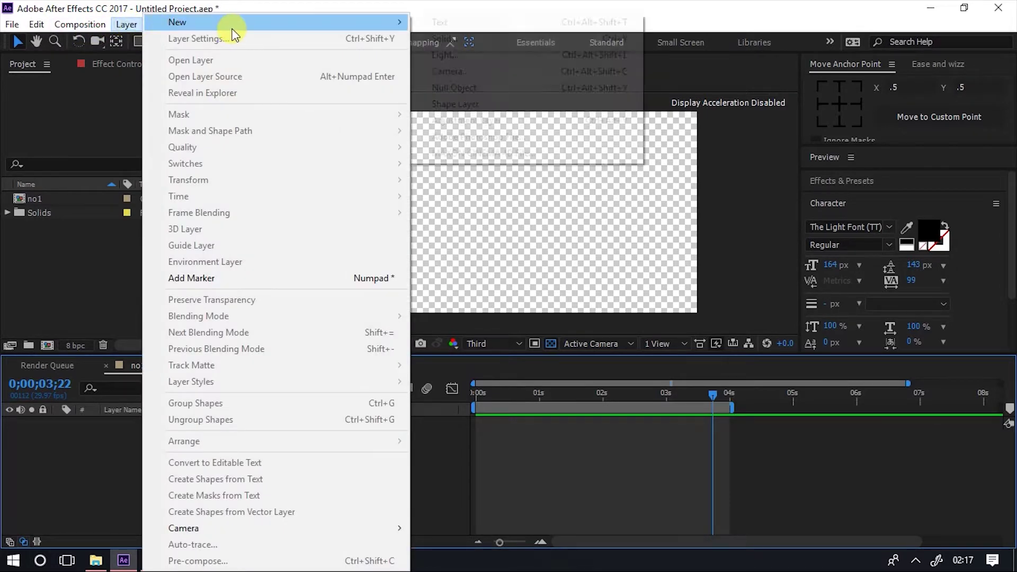
left_click(447, 39)
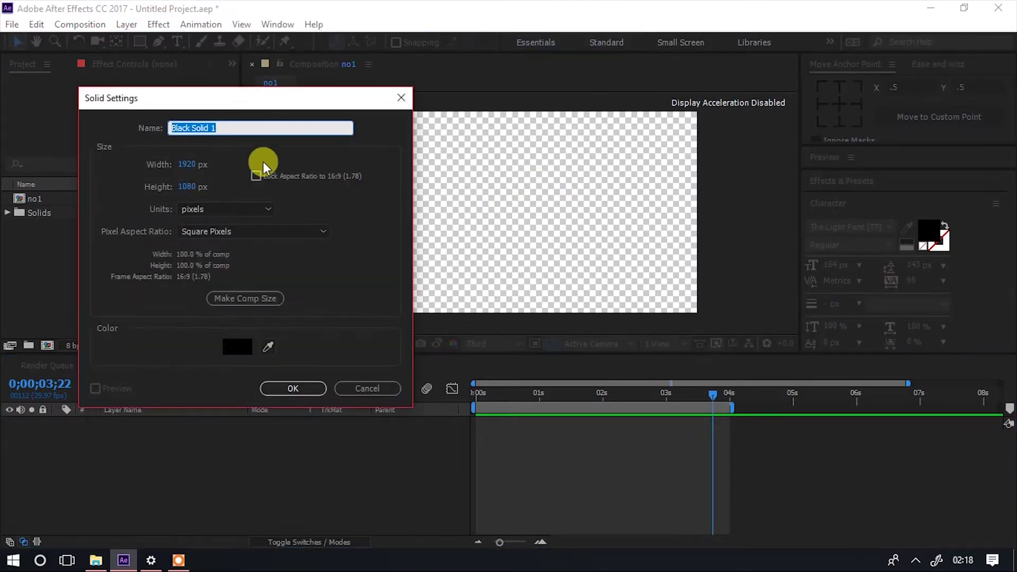
type("BG")
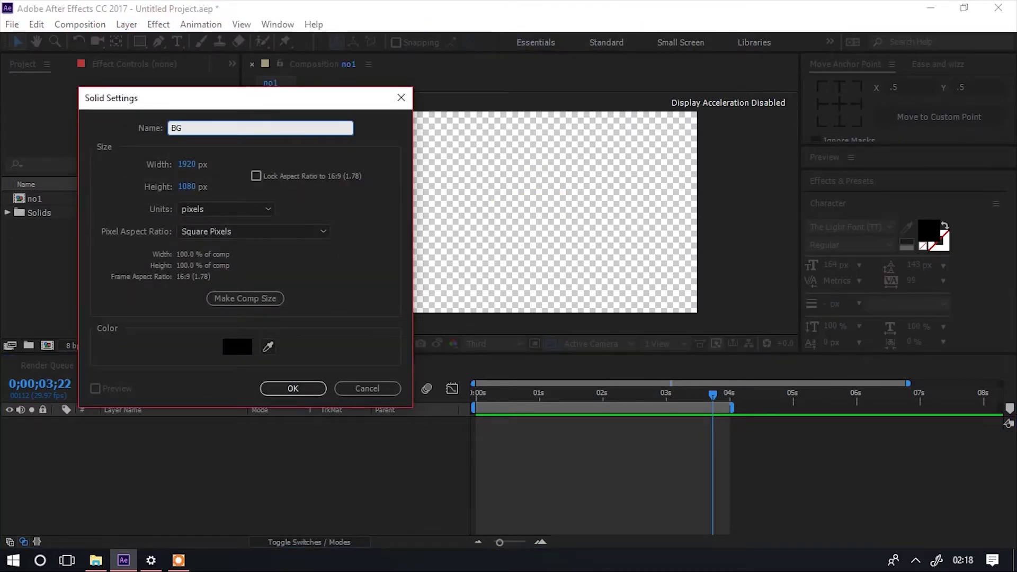
left_click(248, 347)
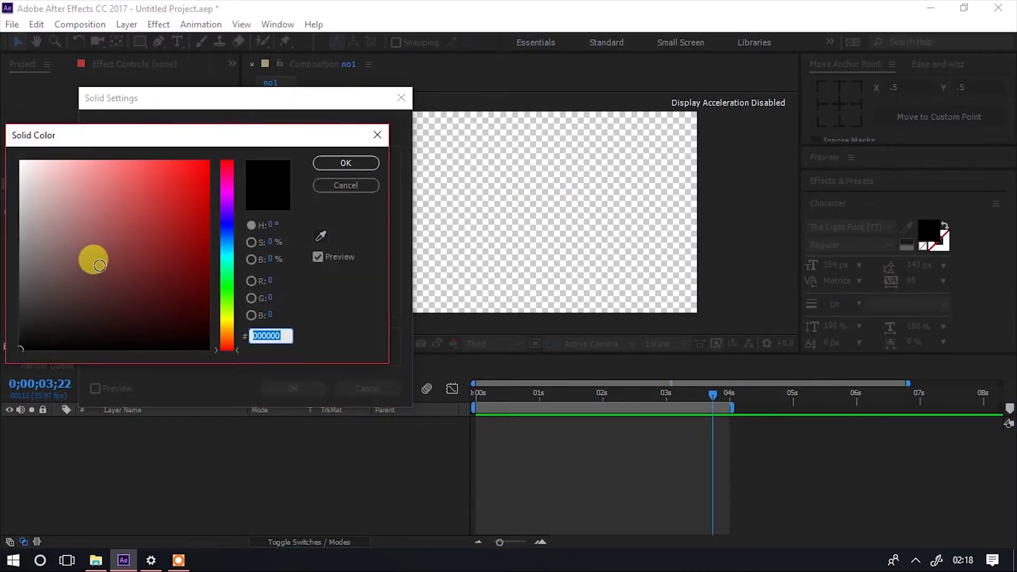
left_click(17, 185)
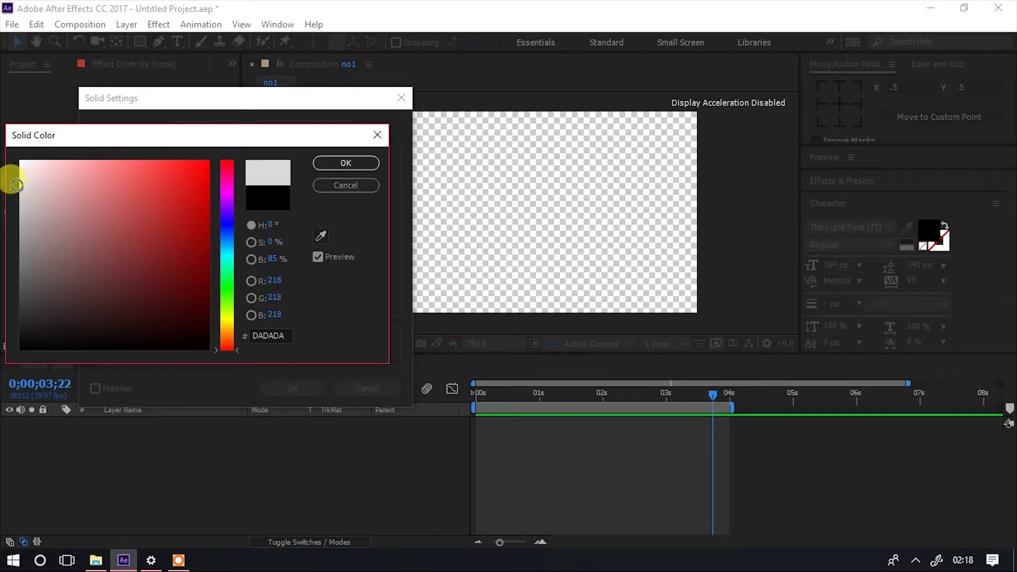
left_click(336, 164)
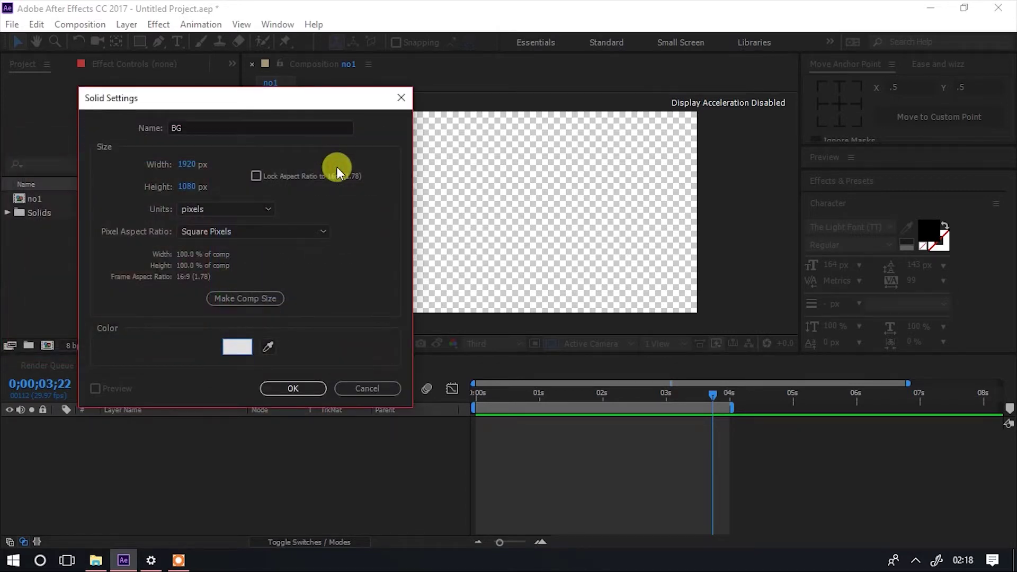
left_click(300, 385)
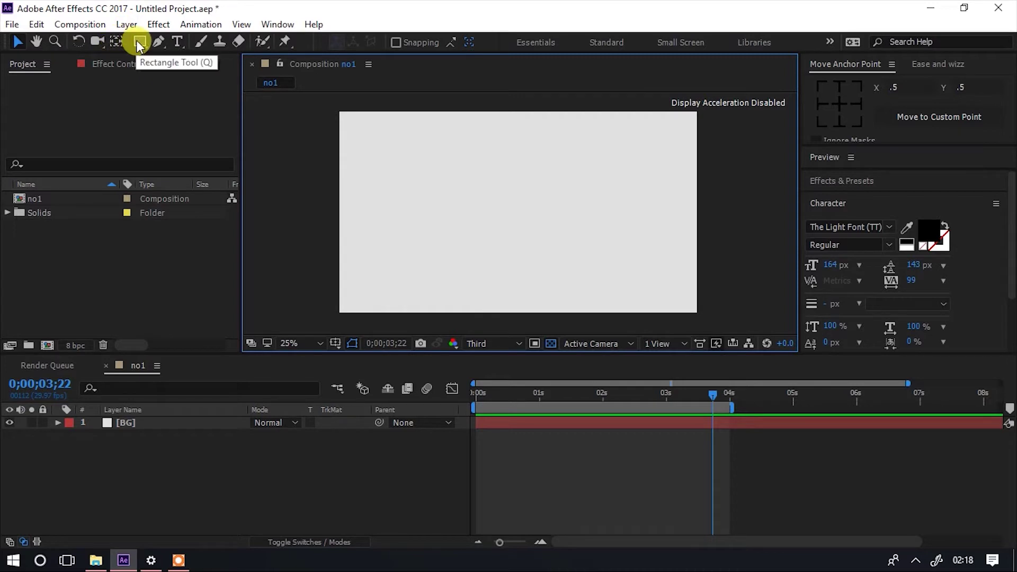
- Draw a small circle with the Ellipse Tool just above the comp centre
left_click_drag(140, 44, 188, 77)
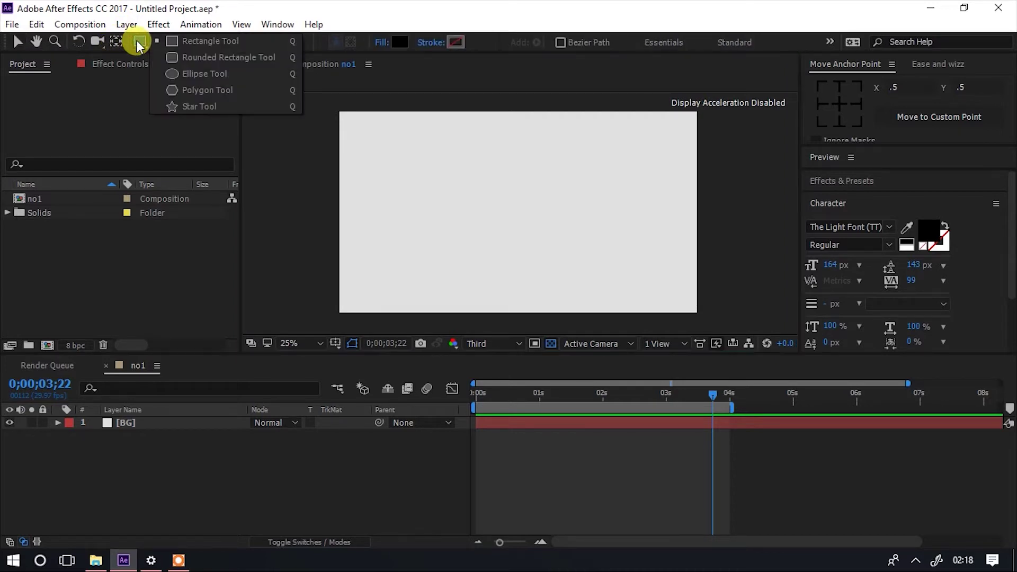
left_click(186, 77)
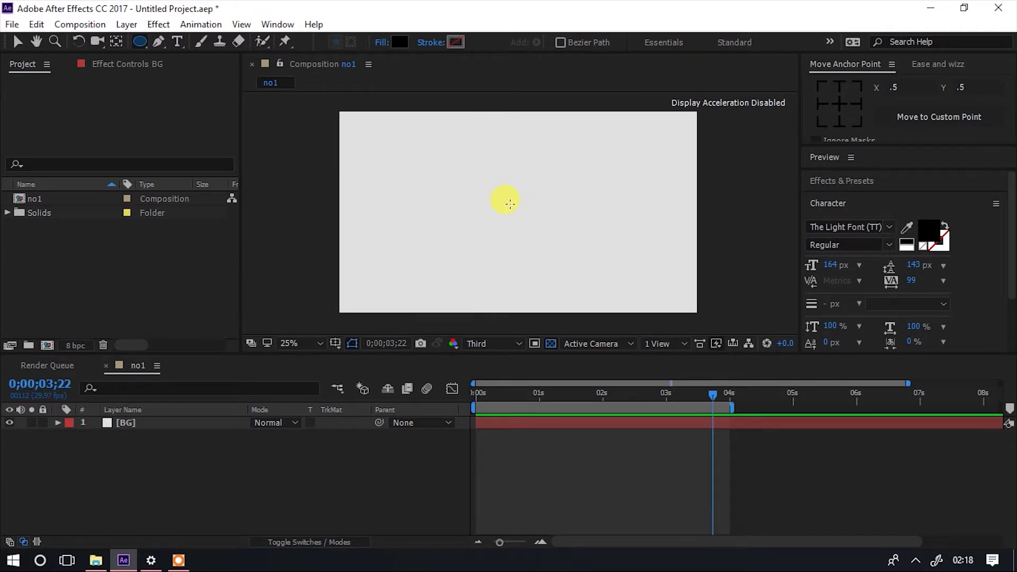
left_click_drag(501, 184, 515, 193)
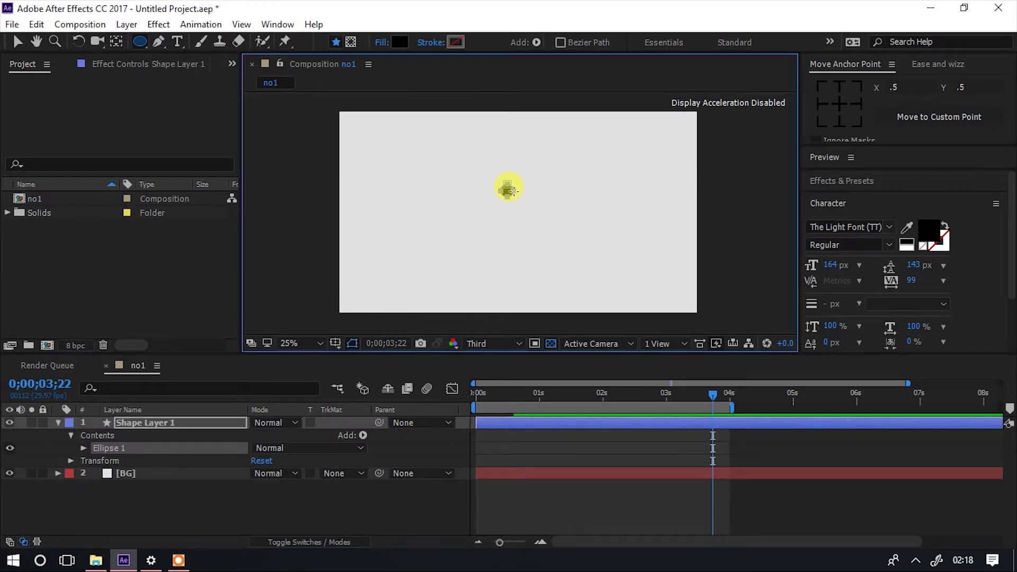
- Rename Shape Layer 1 to Dot1
left_click(138, 504)
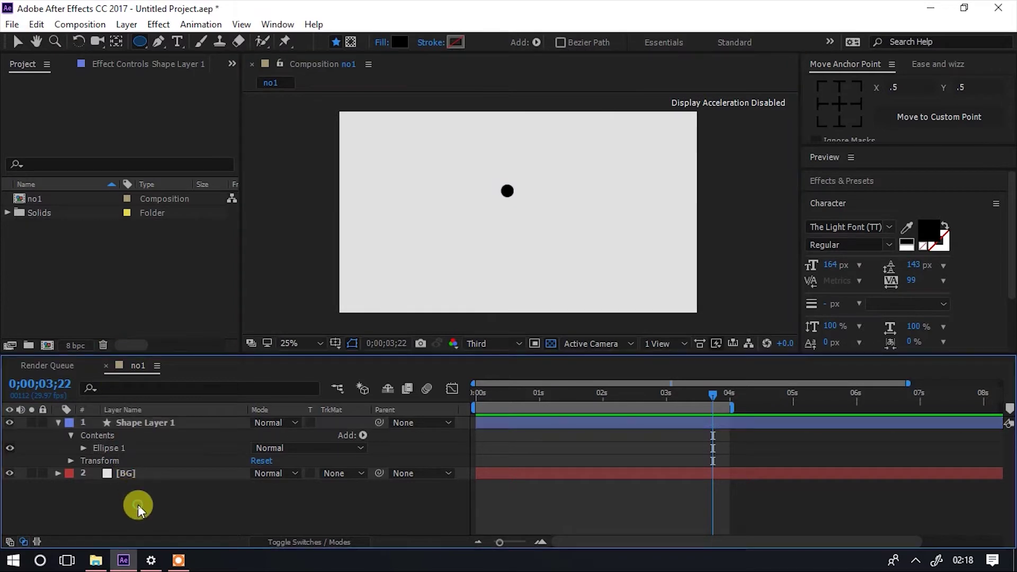
left_click(135, 414)
left_click(136, 418)
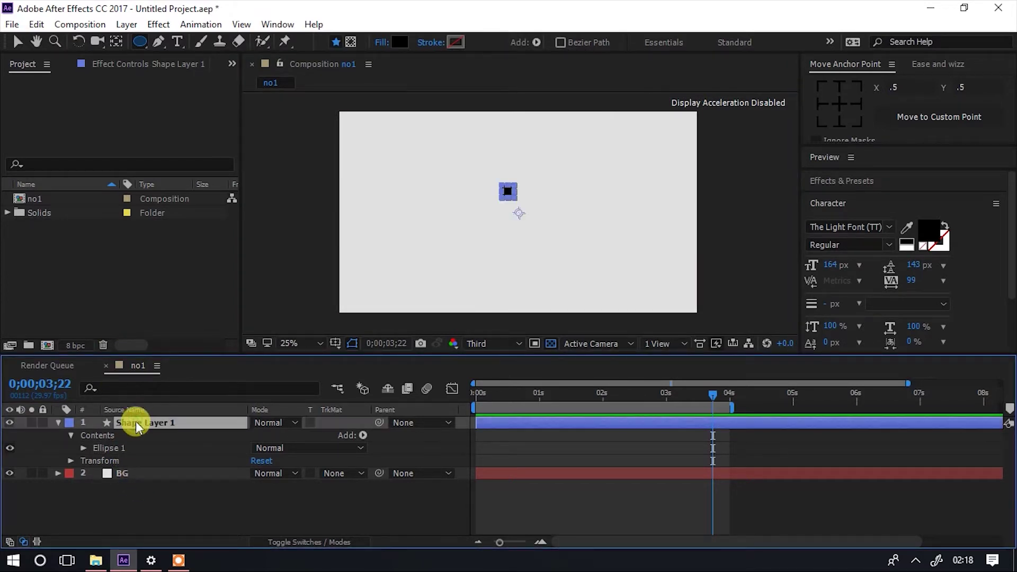
right_click(136, 418)
left_click(339, 109)
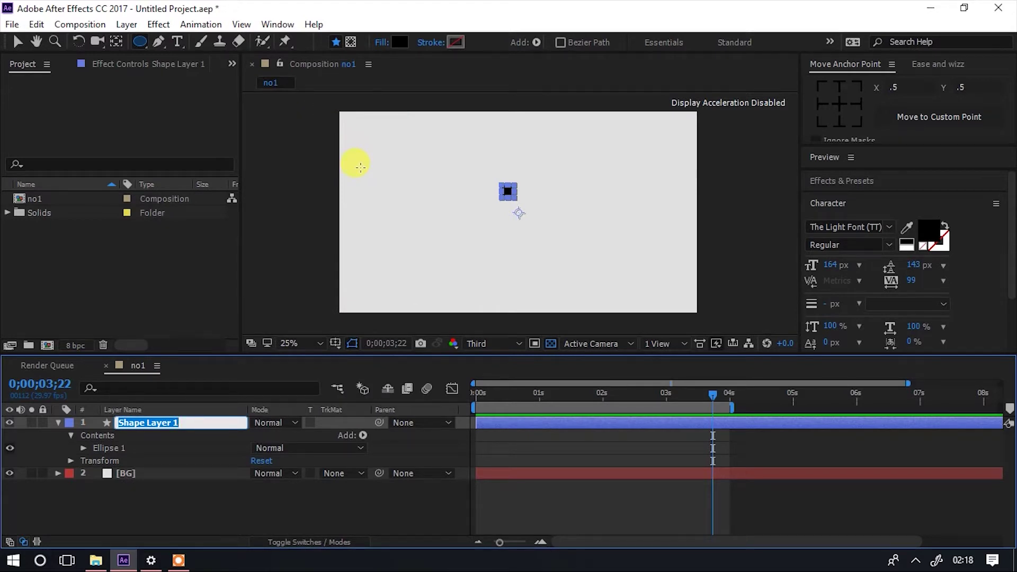
type("D")
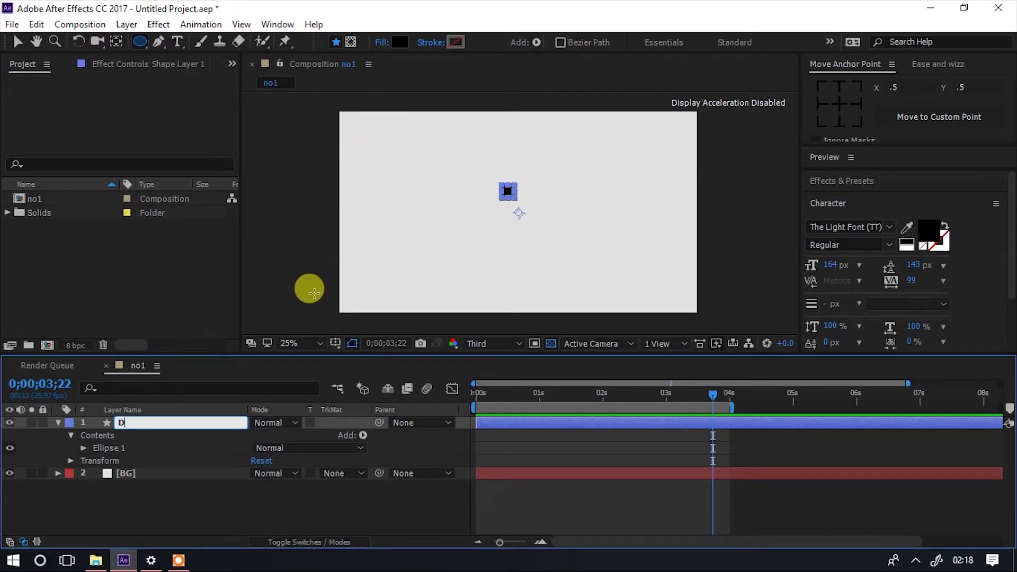
type("ot1")
key("Return")
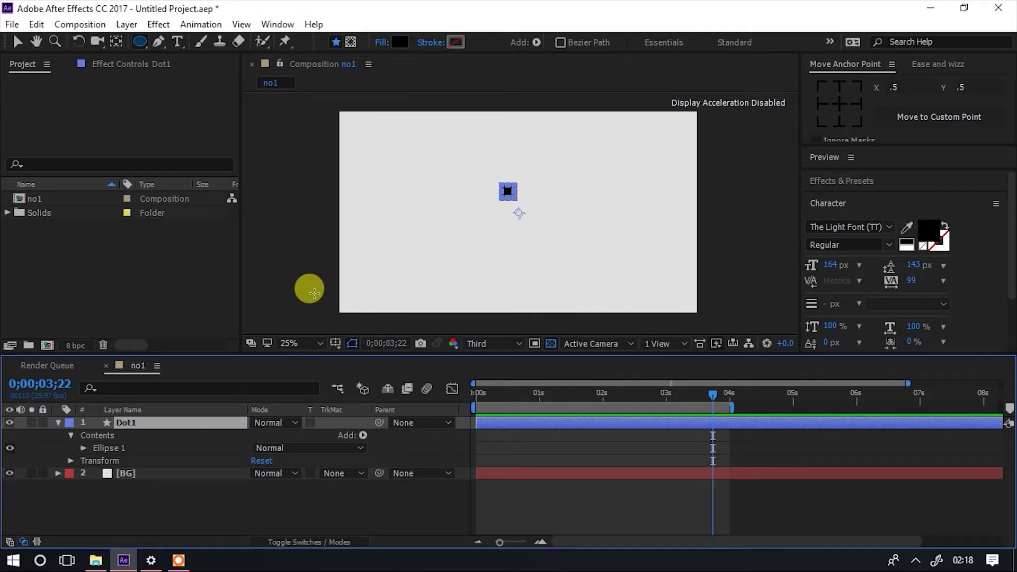
- Duplicate Dot1 with Ctrl+D to create a second dot layer, Dot2
left_click(218, 517)
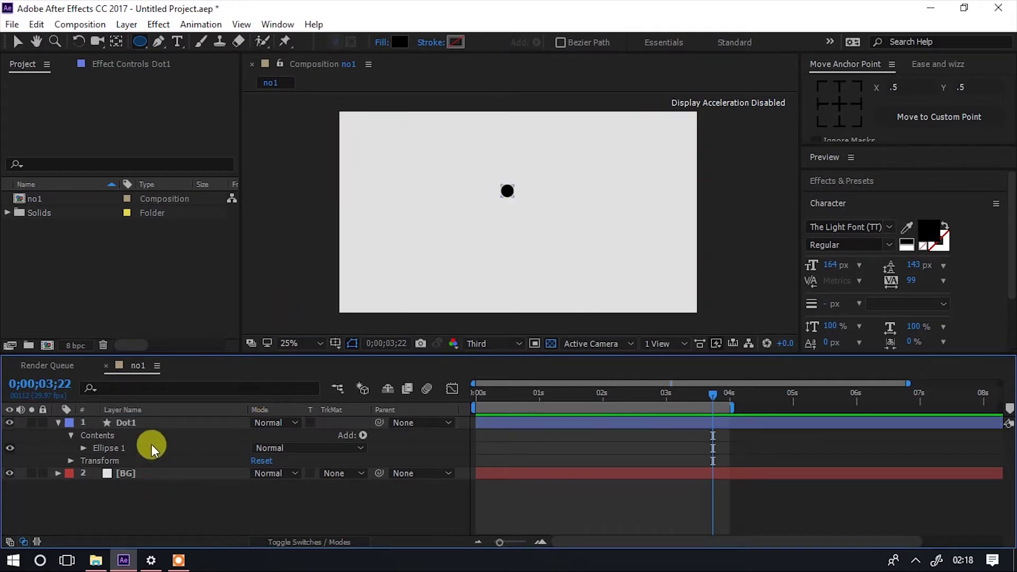
left_click(154, 422)
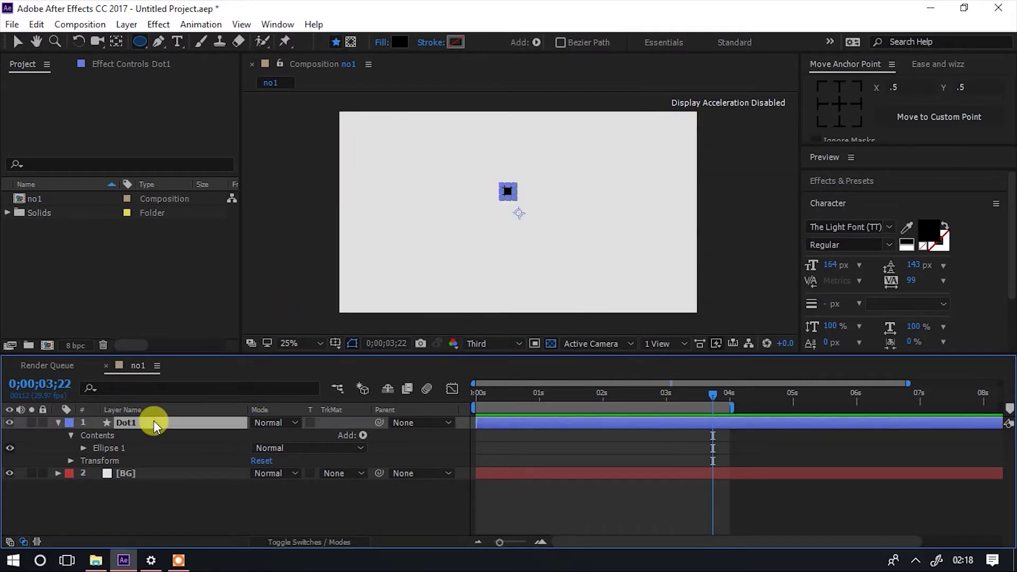
key("ctrl+d")
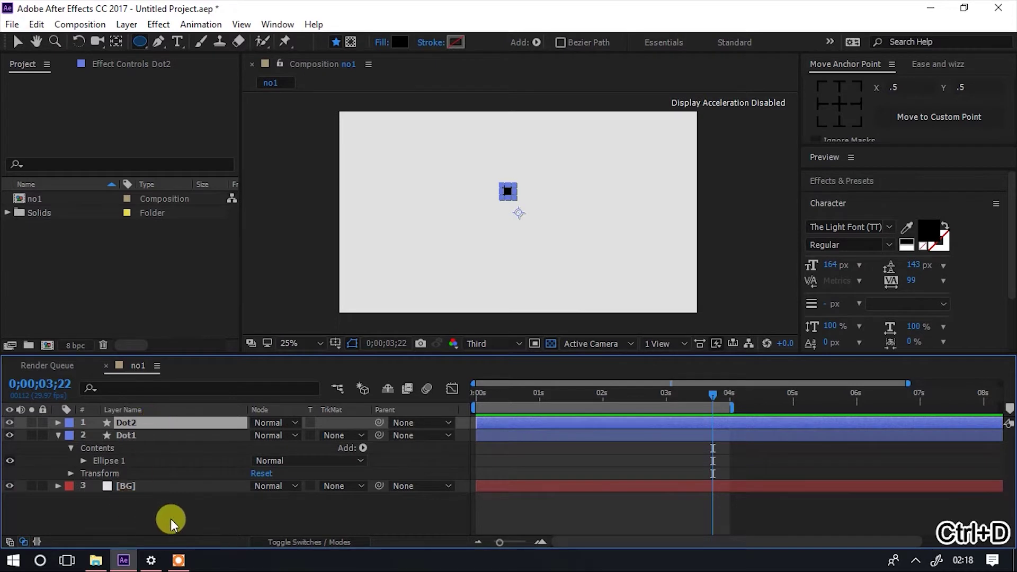
left_click(170, 519)
left_click(141, 424)
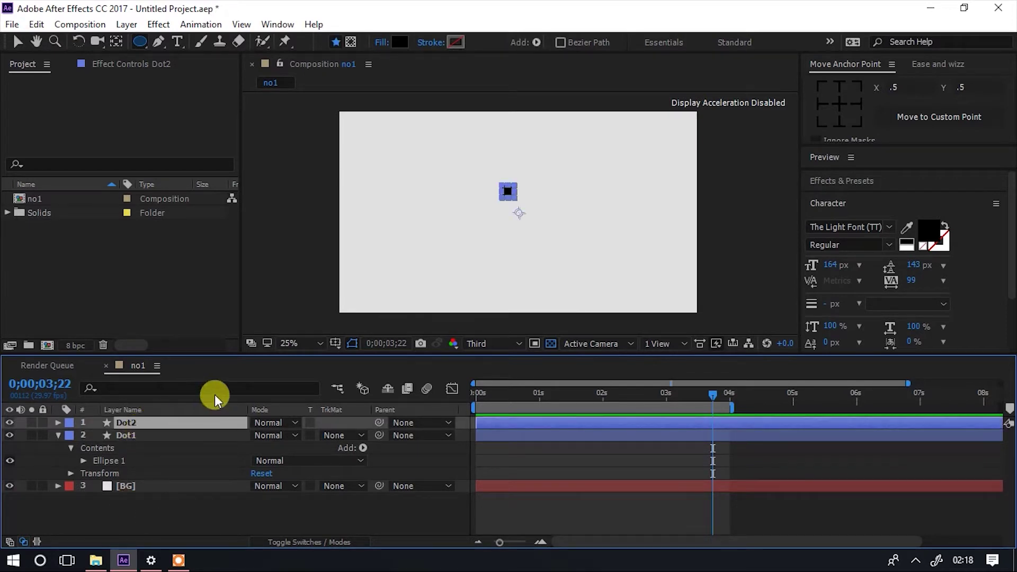
left_click(178, 534)
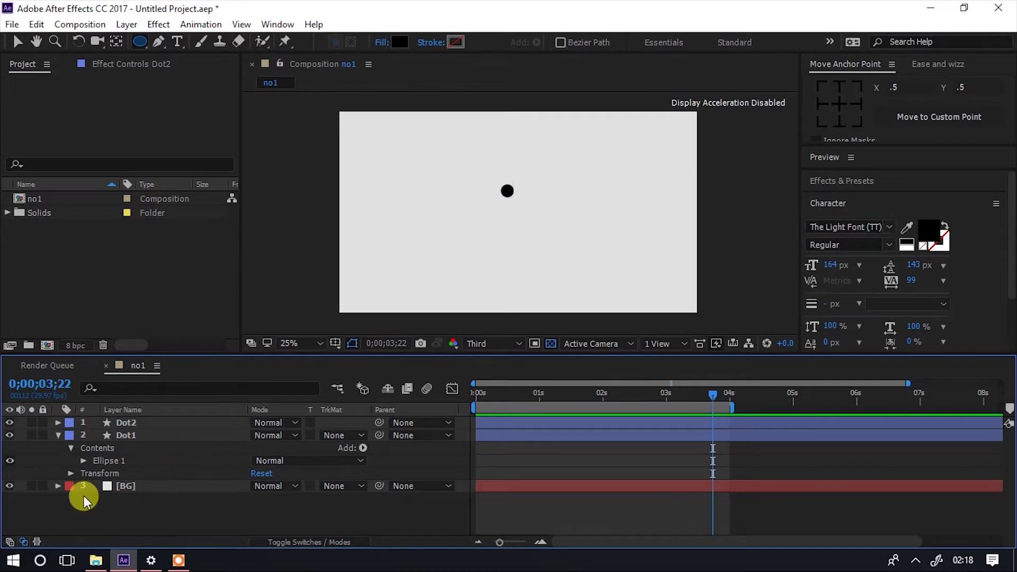
- With BG selected, show rulers and add guides crossing at the composition centre
left_click(135, 488)
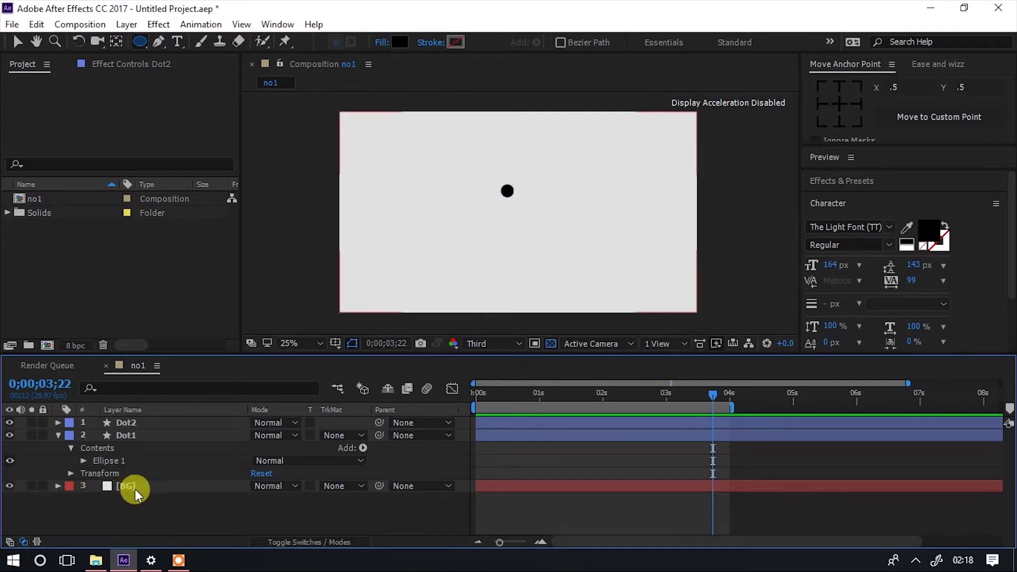
left_click(139, 485)
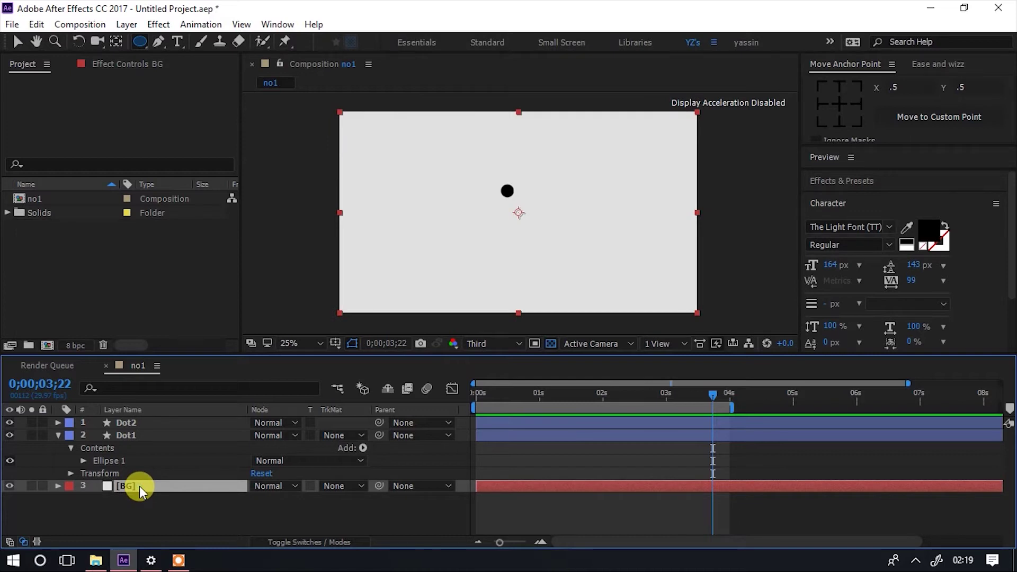
key("ctrl+r")
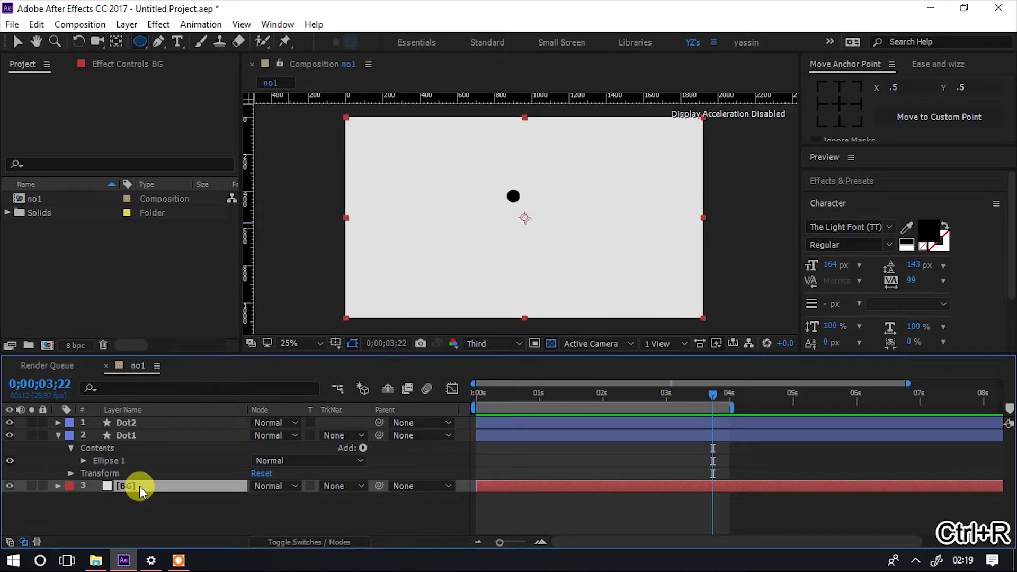
key("ctrl+grave")
scroll(364, 188, "down", 1)
scroll(365, 194, "up", 1)
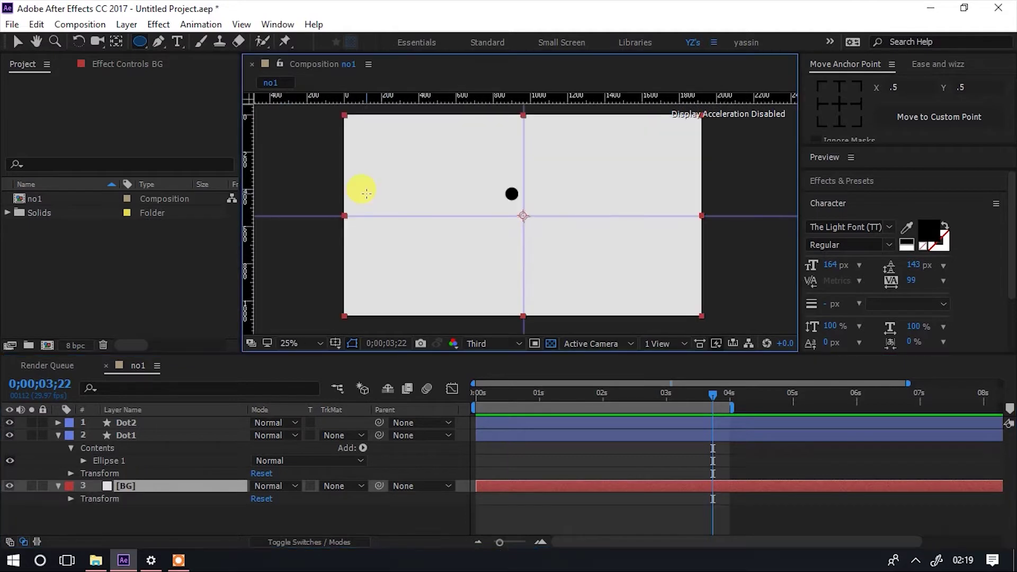
scroll(365, 194, "down", 1)
scroll(359, 189, "up", 1)
left_click(130, 434)
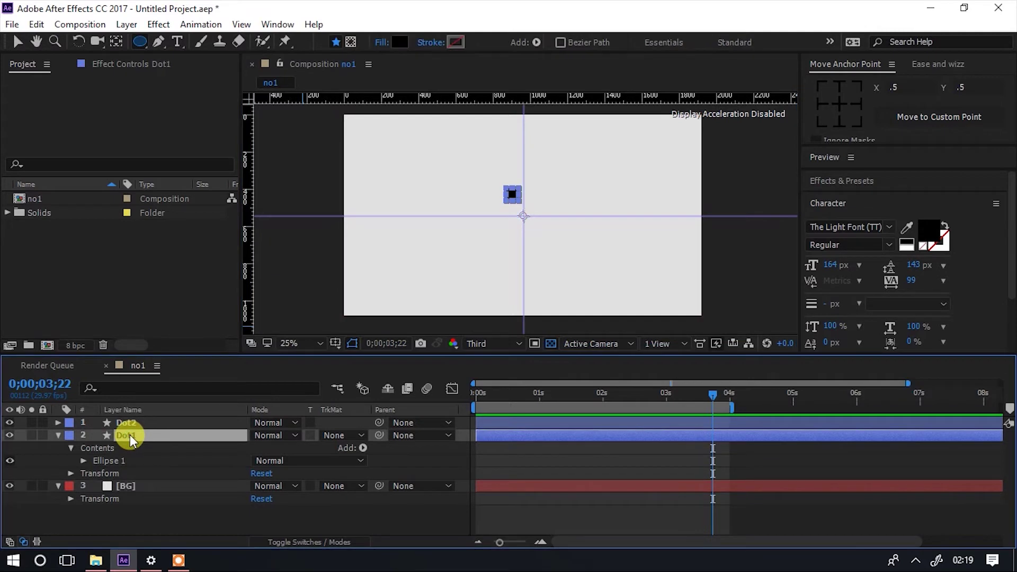
- Centre the anchor point on both dot layers and zoom the viewer to 100%
left_click(129, 421, "shift")
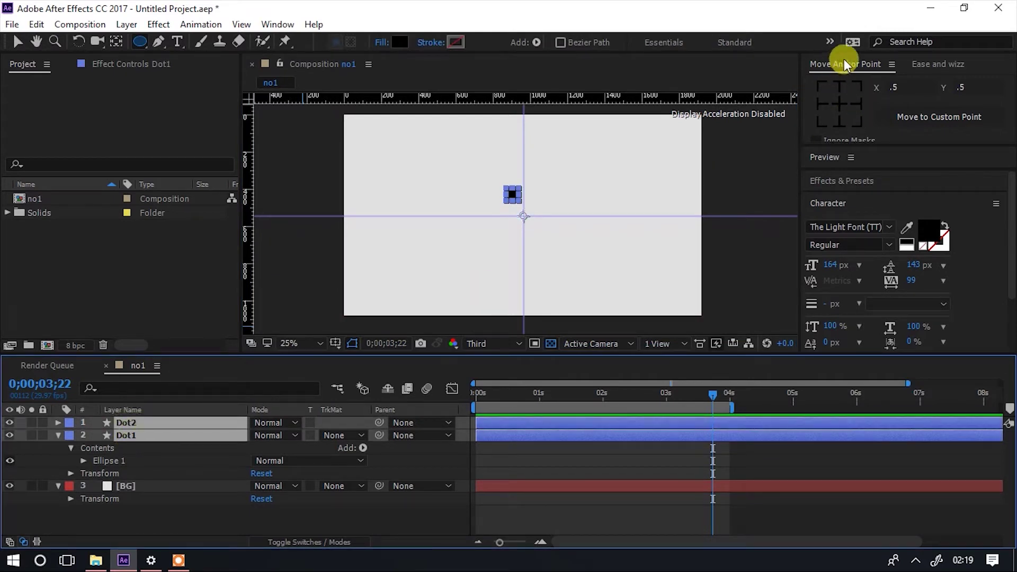
left_click(842, 104)
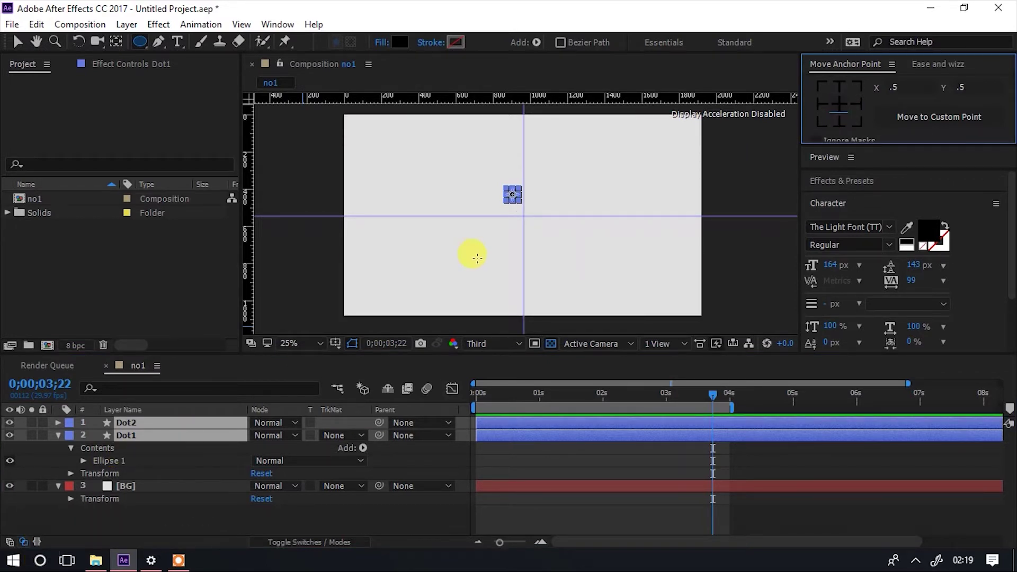
key("ctrl+equal")
key("ctrl+equal")
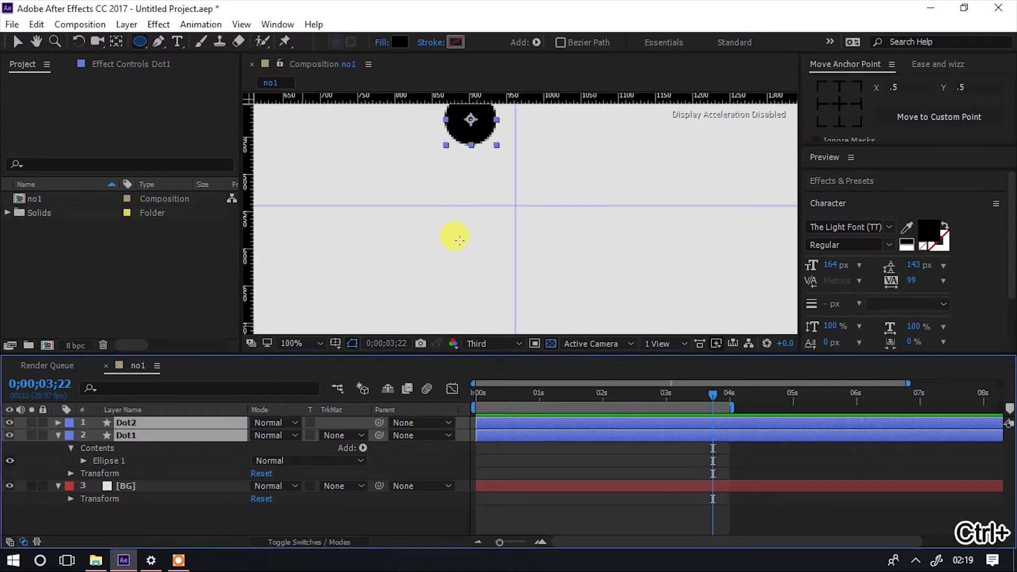
left_click_drag(613, 158, 602, 221)
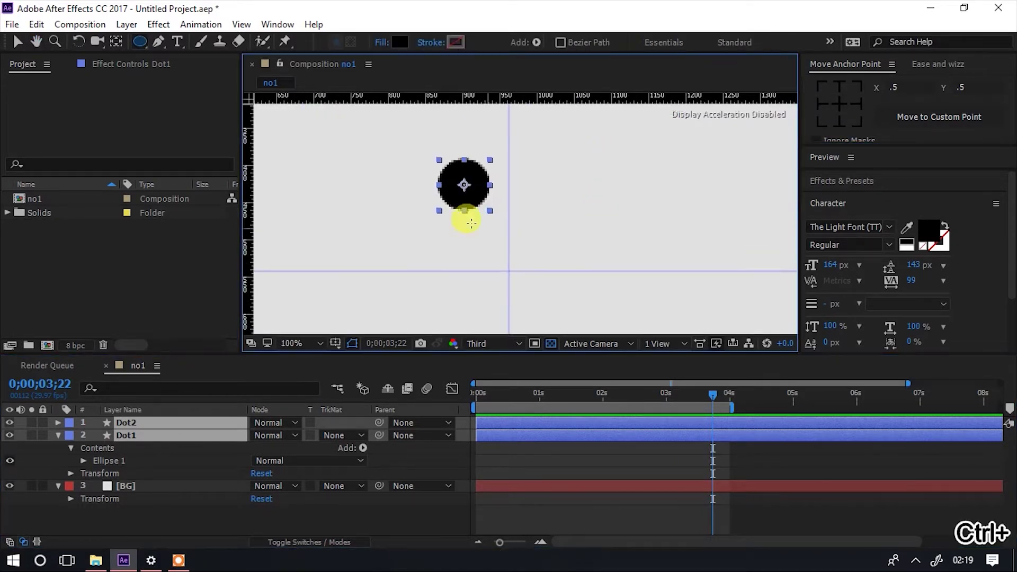
- Drag the dot onto the guide intersection, then zoom the viewer out to 25%
left_click(21, 45)
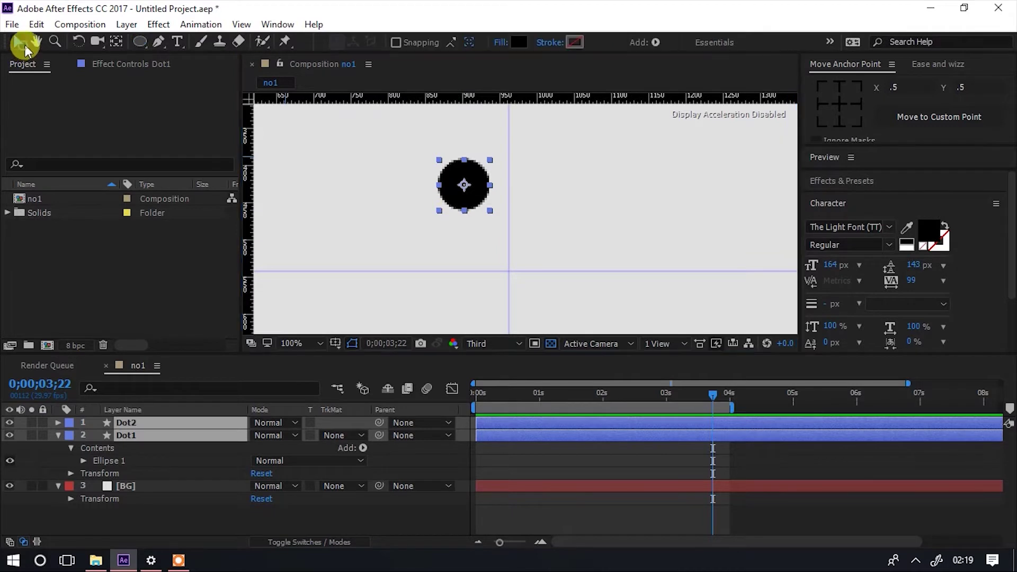
left_click_drag(471, 201, 515, 282)
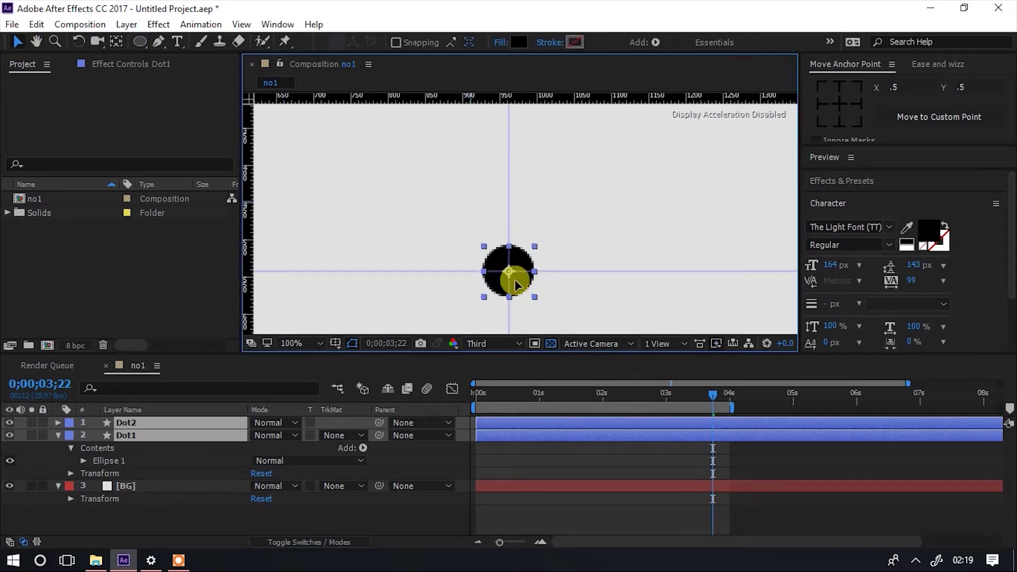
key("comma")
key("comma")
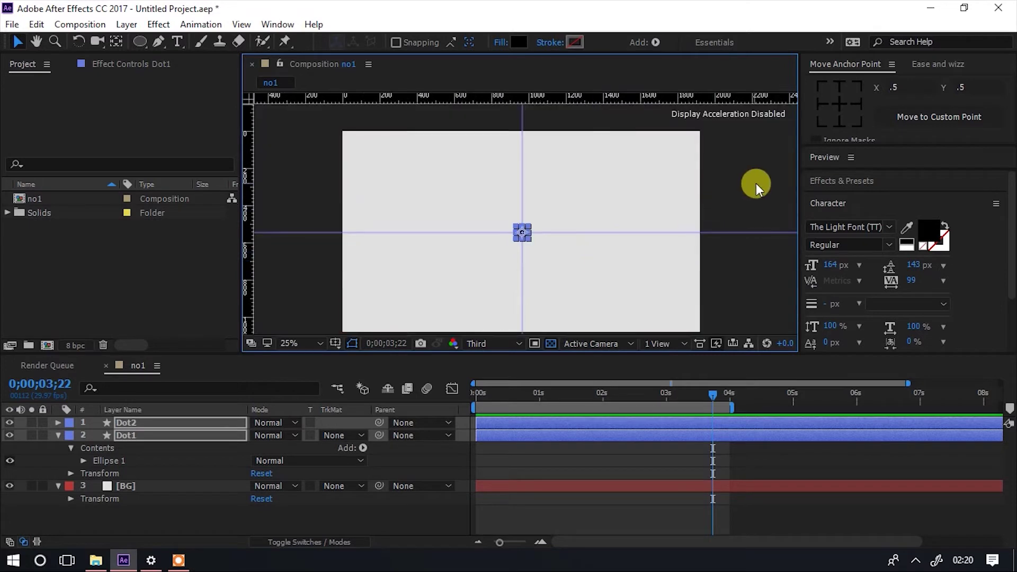
left_click(755, 183)
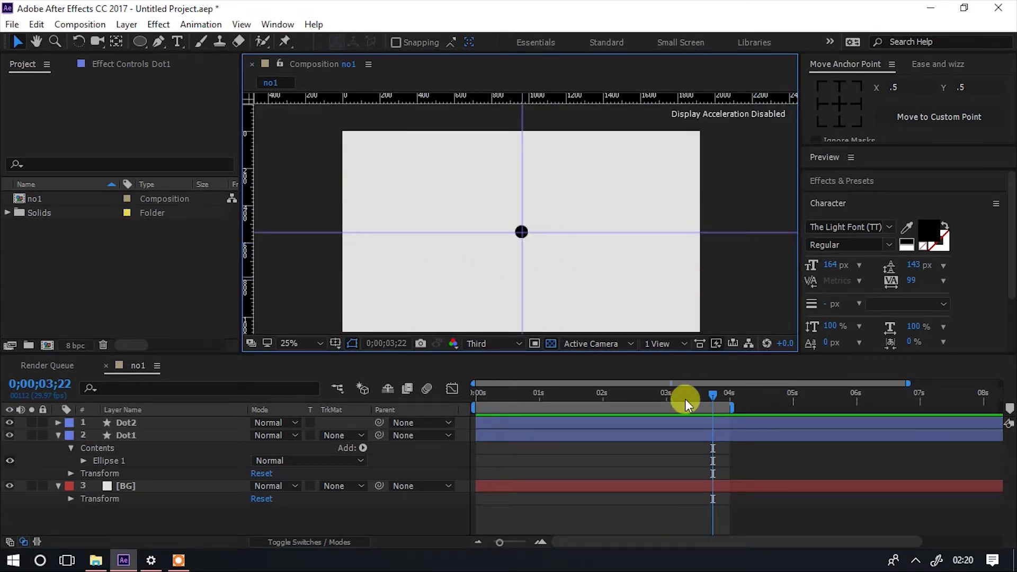
- At frame 12, add Position keyframes to both Dot1 and Dot2
left_click_drag(709, 393, 405, 408)
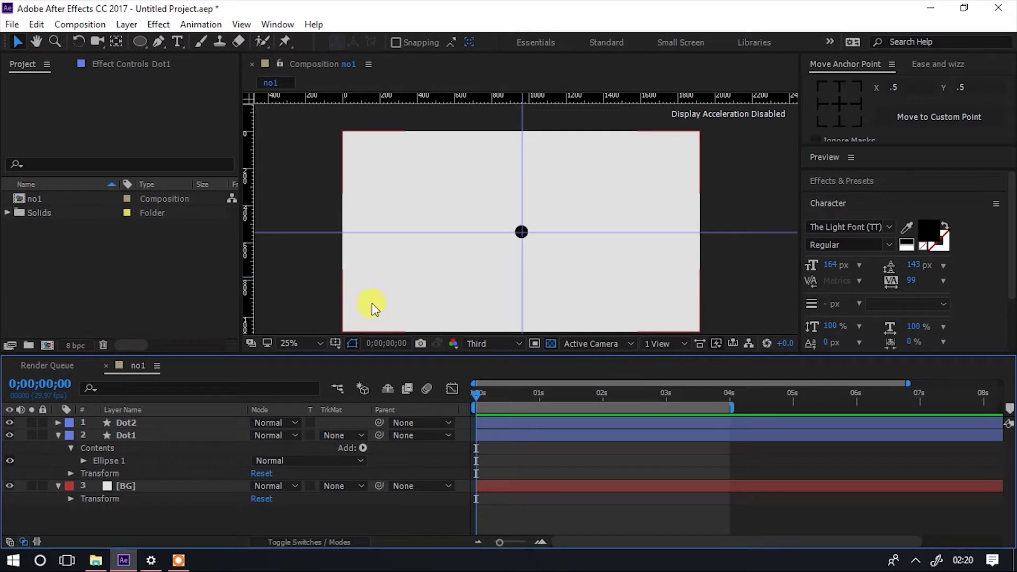
left_click_drag(477, 395, 501, 395)
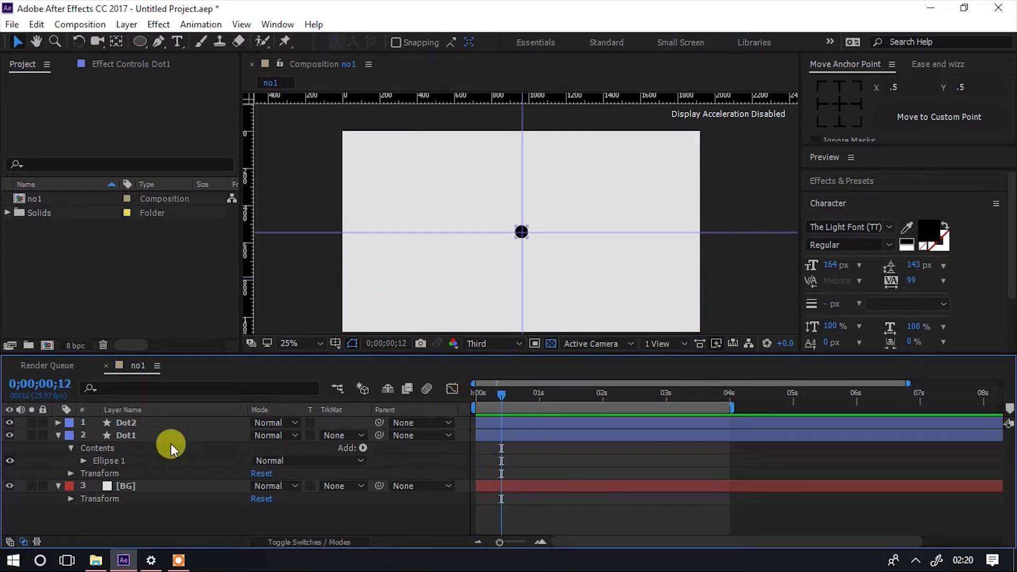
left_click(128, 437)
left_click(131, 425, "shift")
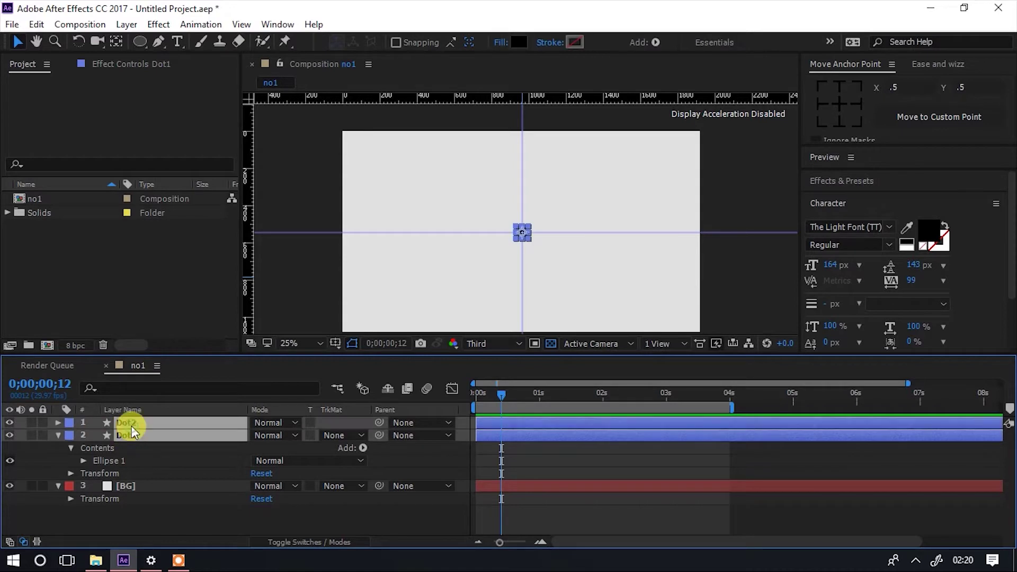
key("p")
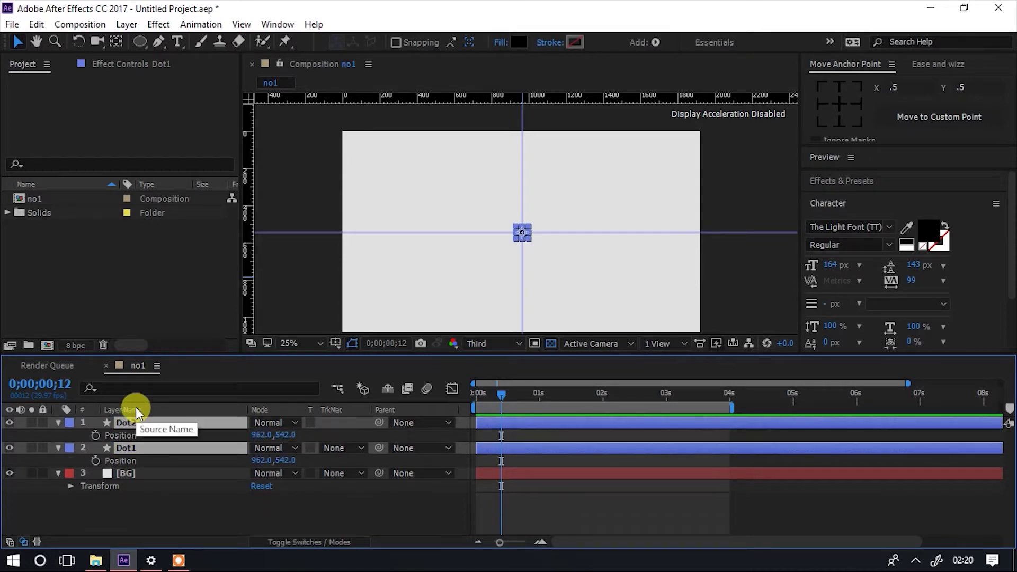
left_click(96, 461)
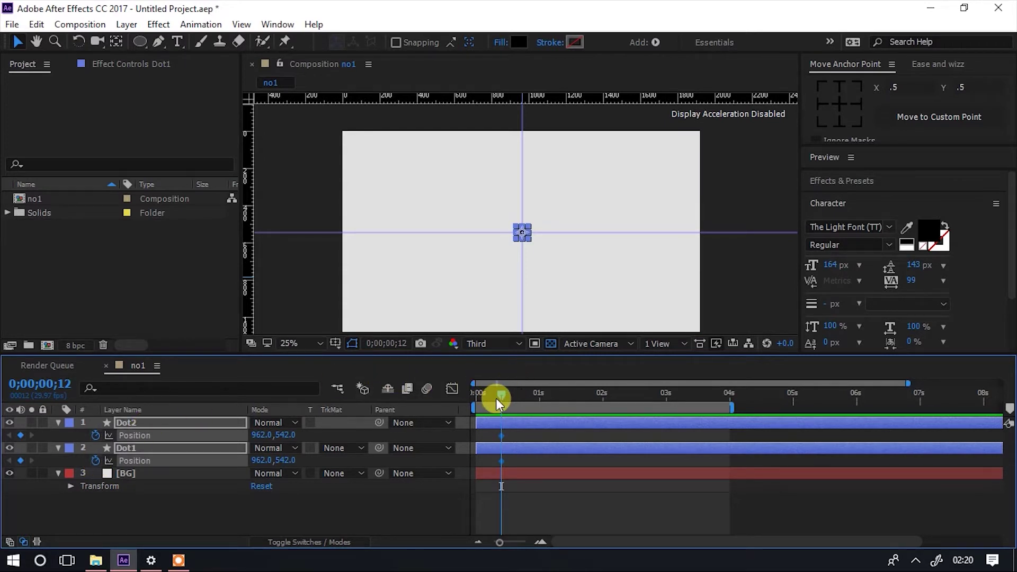
- At frame 24, move Dot2 down by adding +250 to its Position Y
left_click_drag(495, 398, 524, 394)
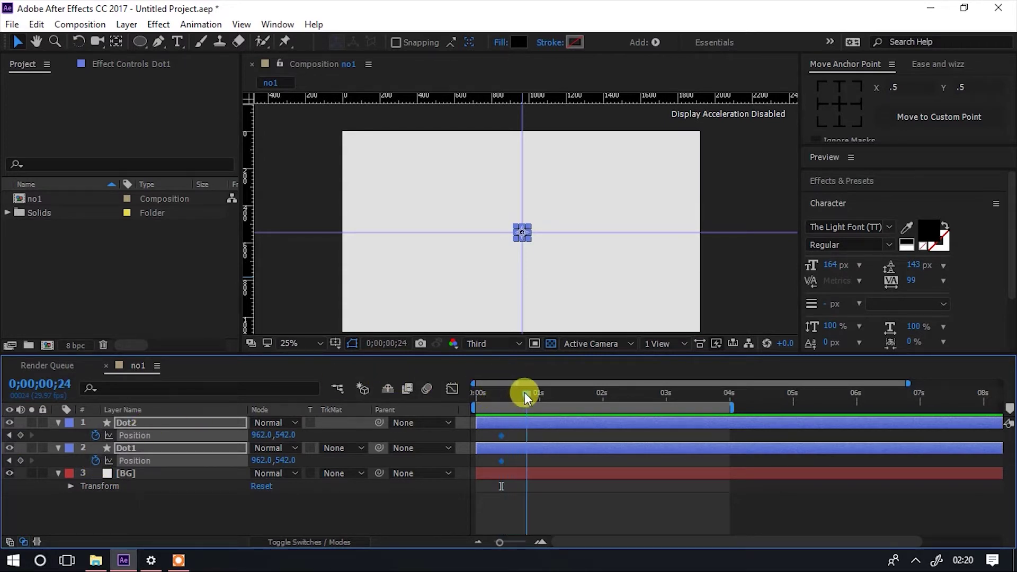
left_click(566, 495)
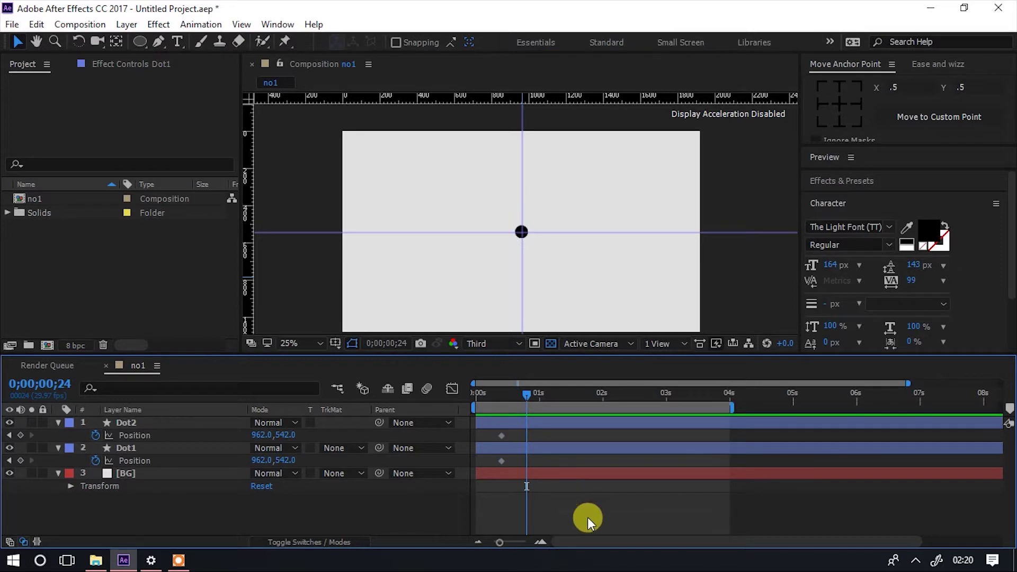
left_click(127, 423)
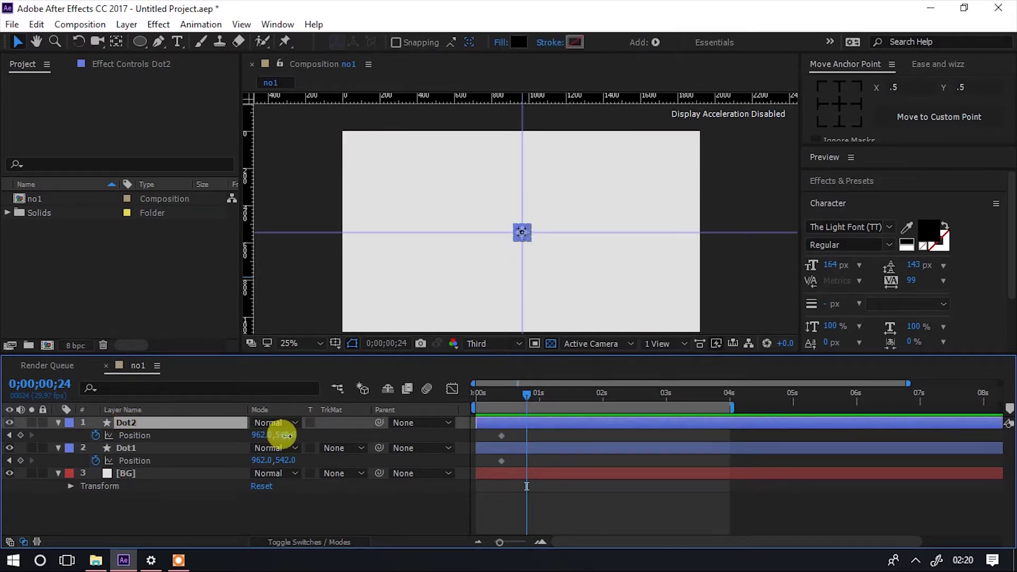
left_click_drag(277, 434, 358, 433)
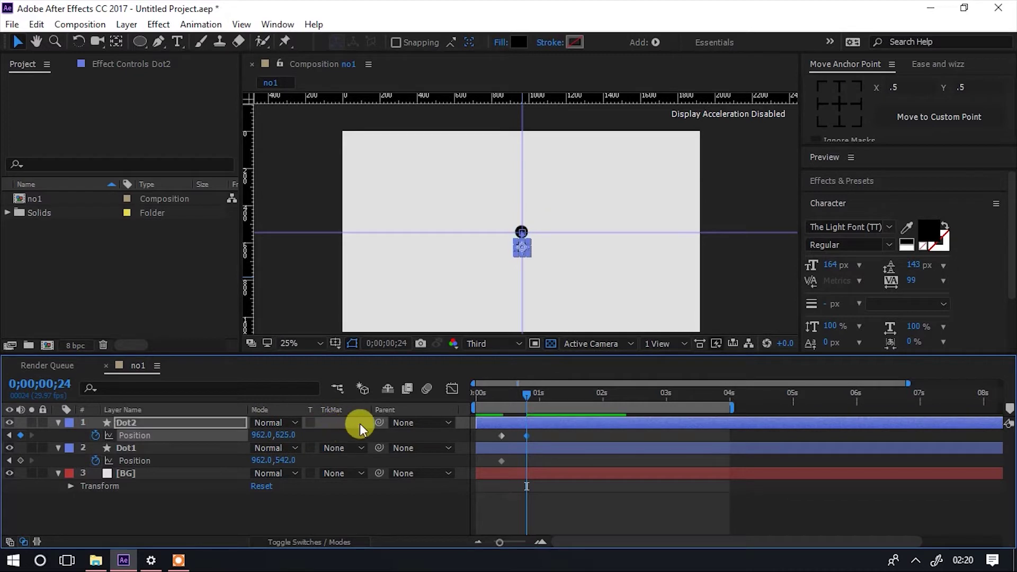
key("ctrl+z")
left_click(286, 434)
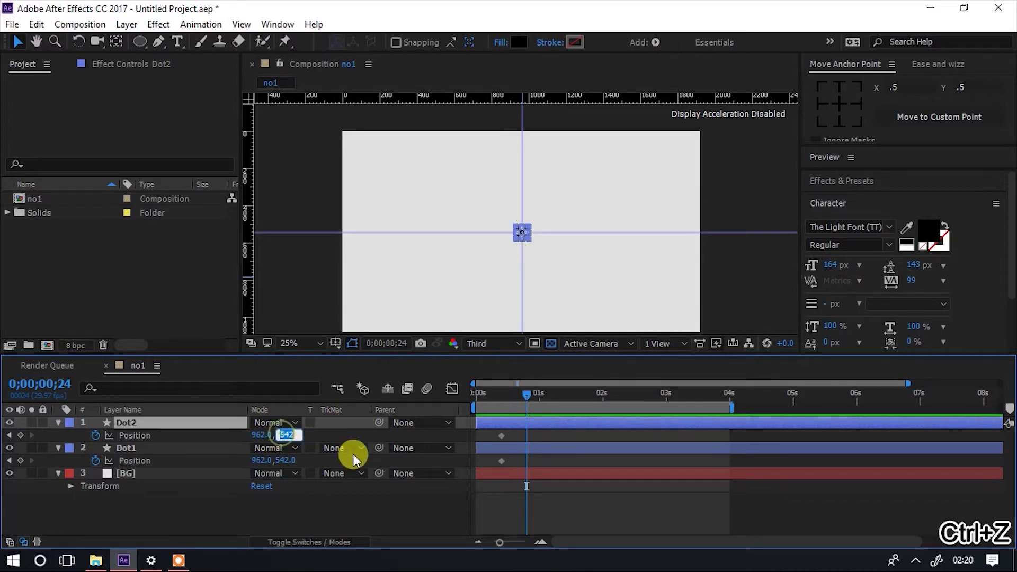
key("Right")
type("+")
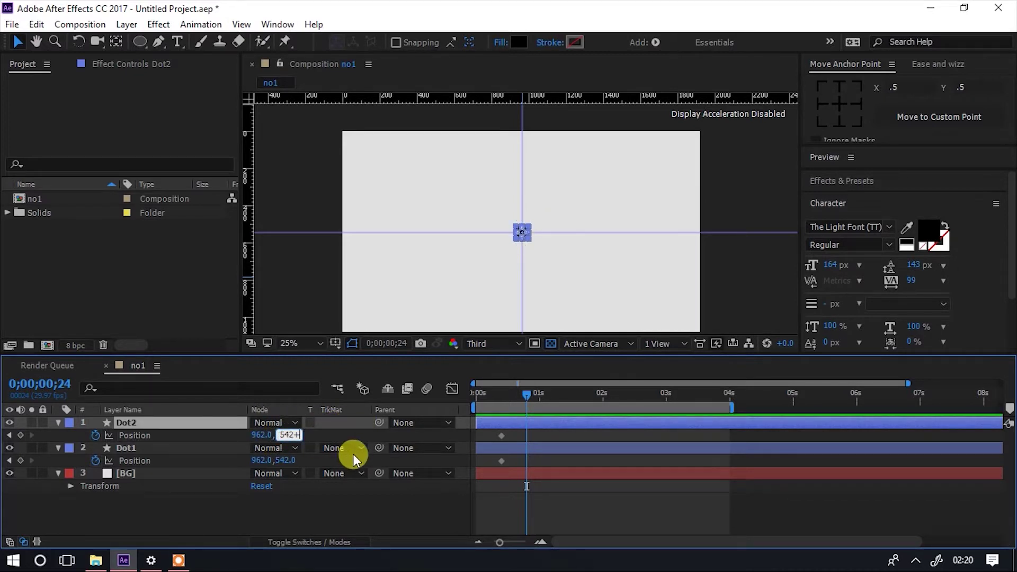
type("250")
key("Return")
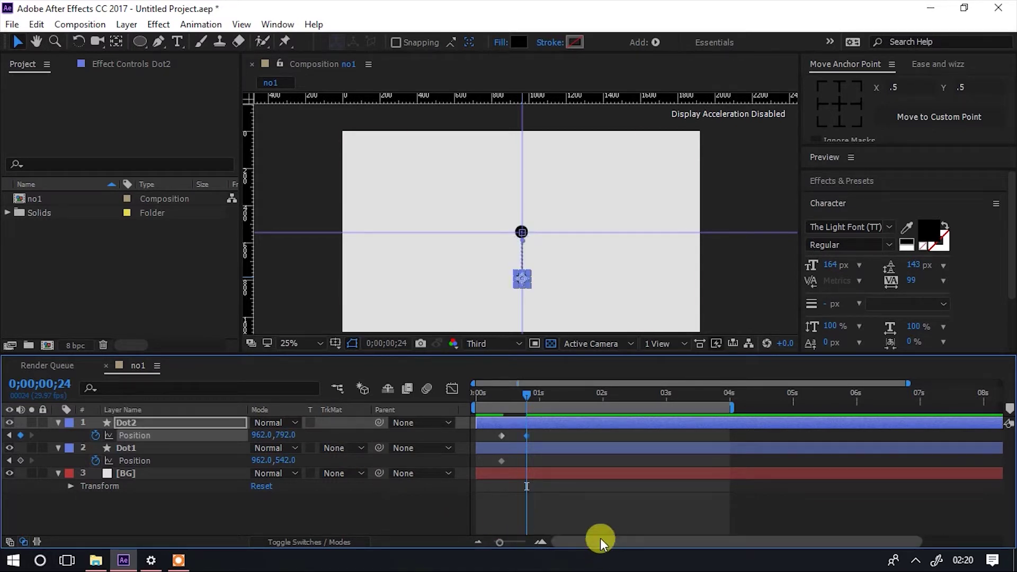
left_click(563, 497)
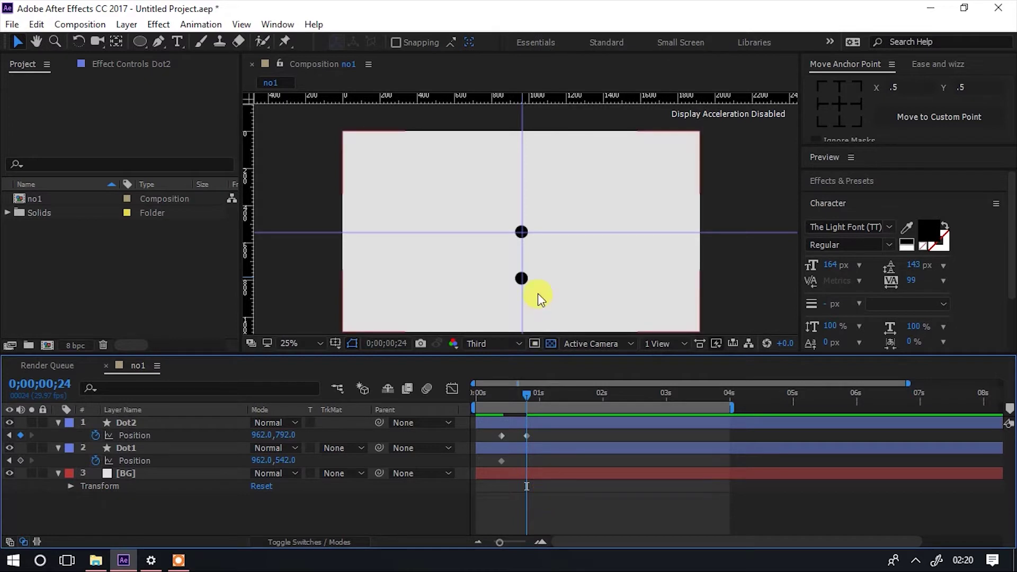
- Move Dot1 up 250 pixels in Position Y at frame 24
left_click(287, 460)
key("Right")
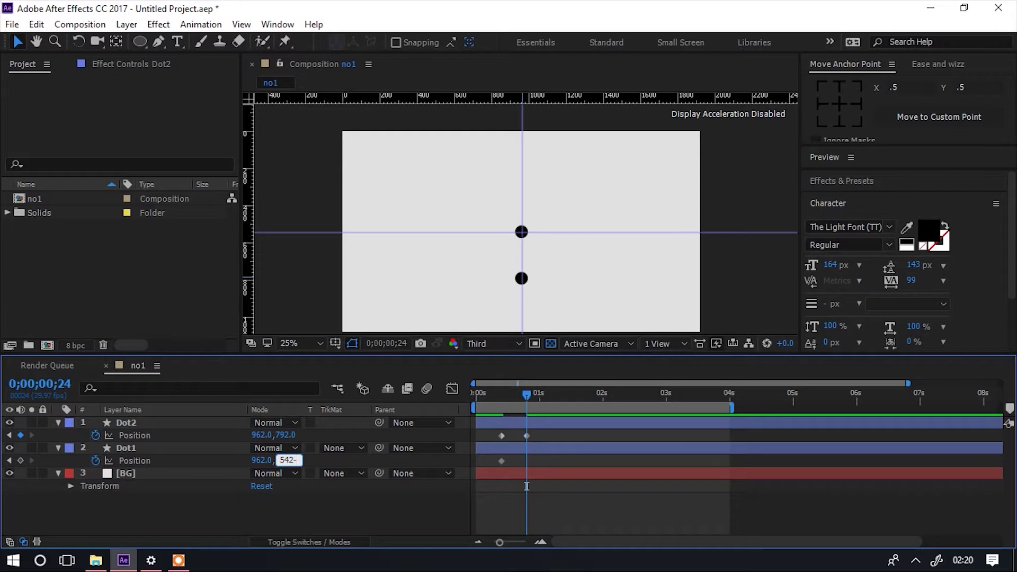
type("2")
type("50")
key("Return")
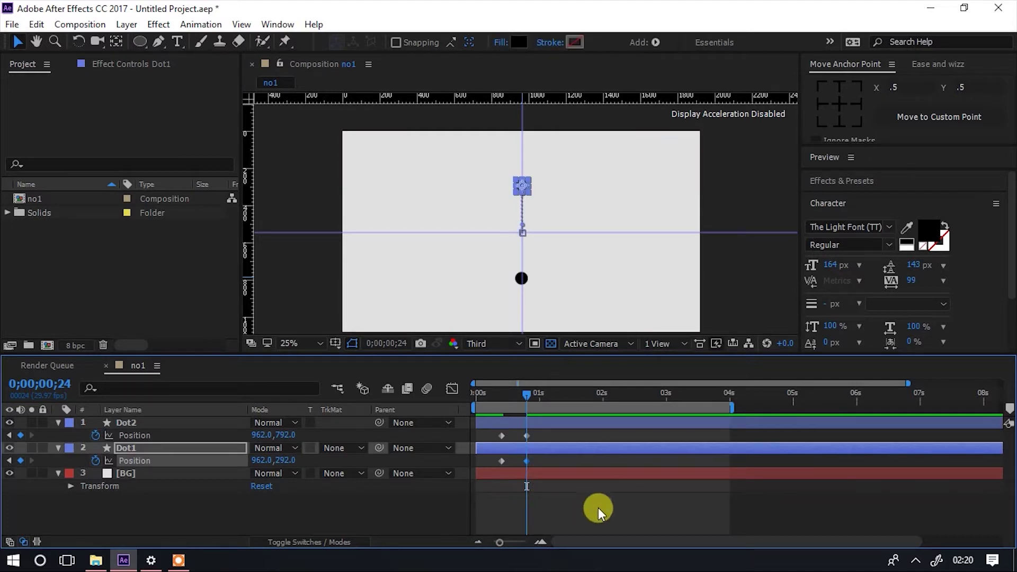
left_click(598, 507)
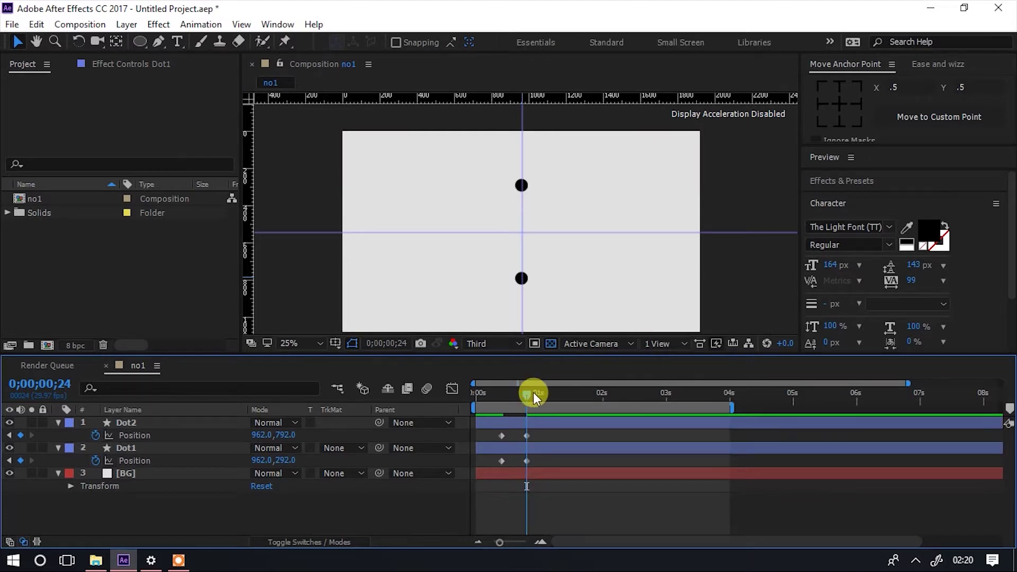
- Correct Dot2's frame-24 Position Y to exactly 742
left_click(521, 430)
left_click(526, 433)
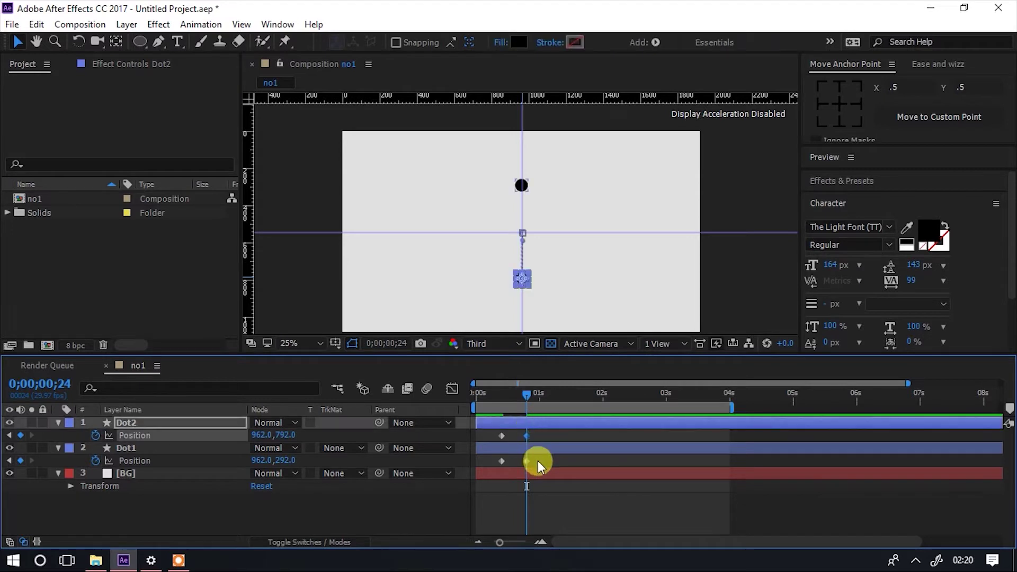
left_click(286, 435)
key("Right")
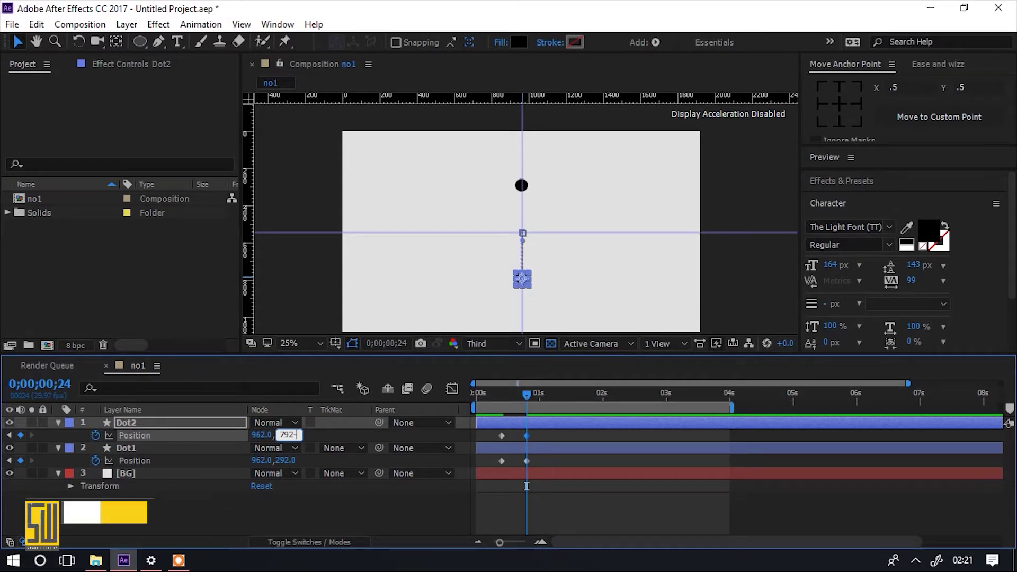
type("50")
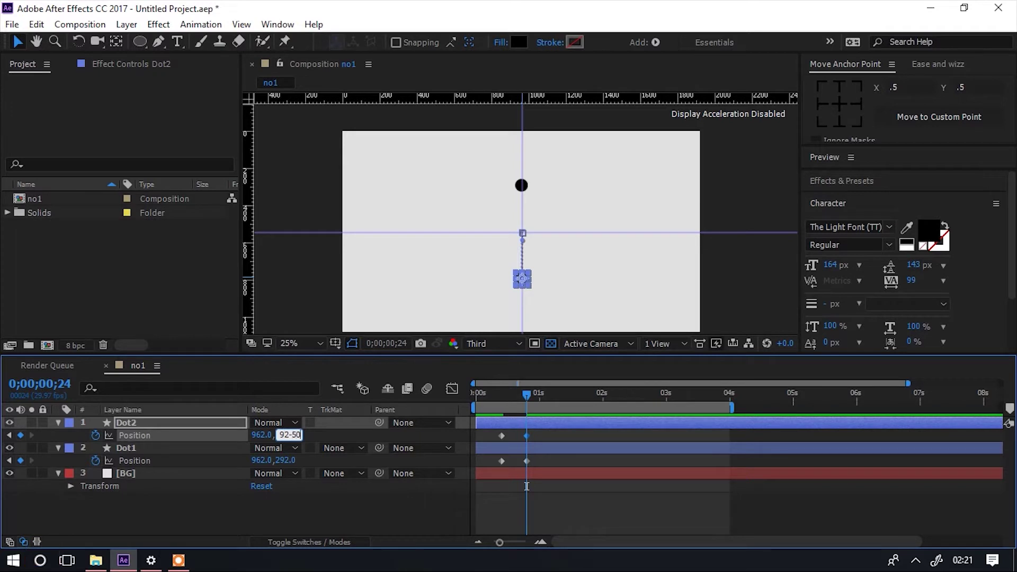
key("Return")
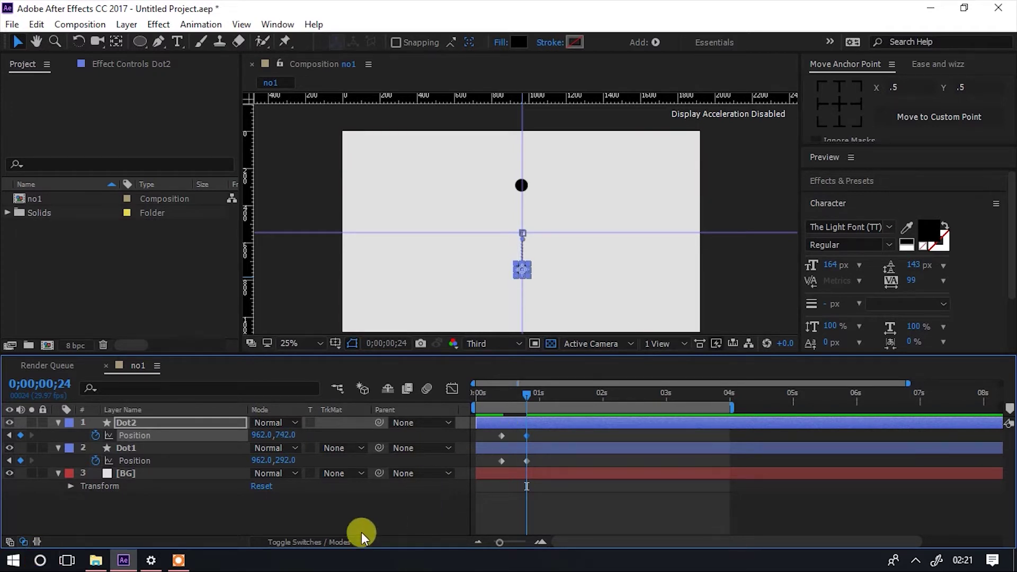
left_click(361, 532)
- Set Dot1's frame-24 Position Y to 343, then scrub back in time
left_click(287, 460)
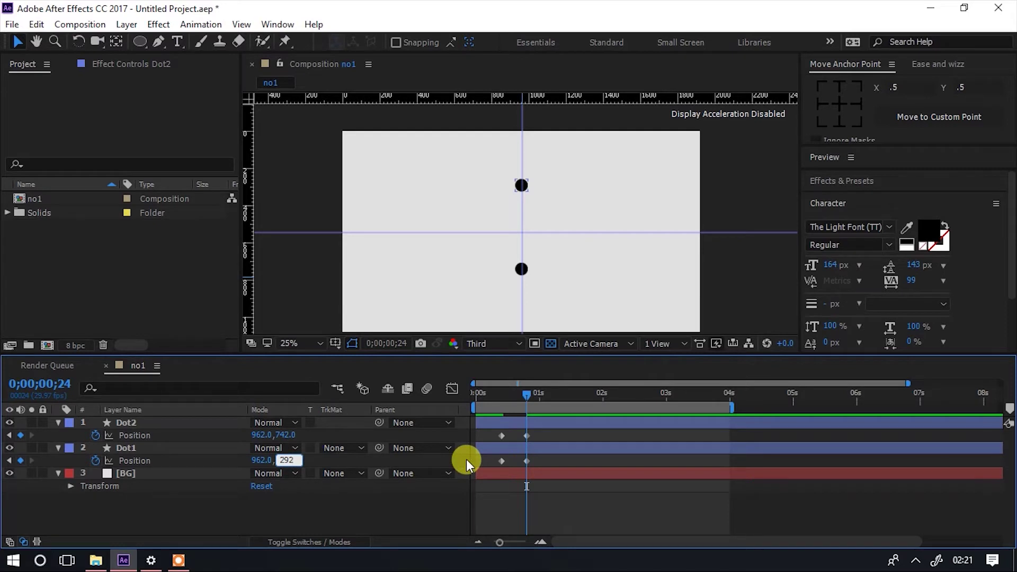
key("Up")
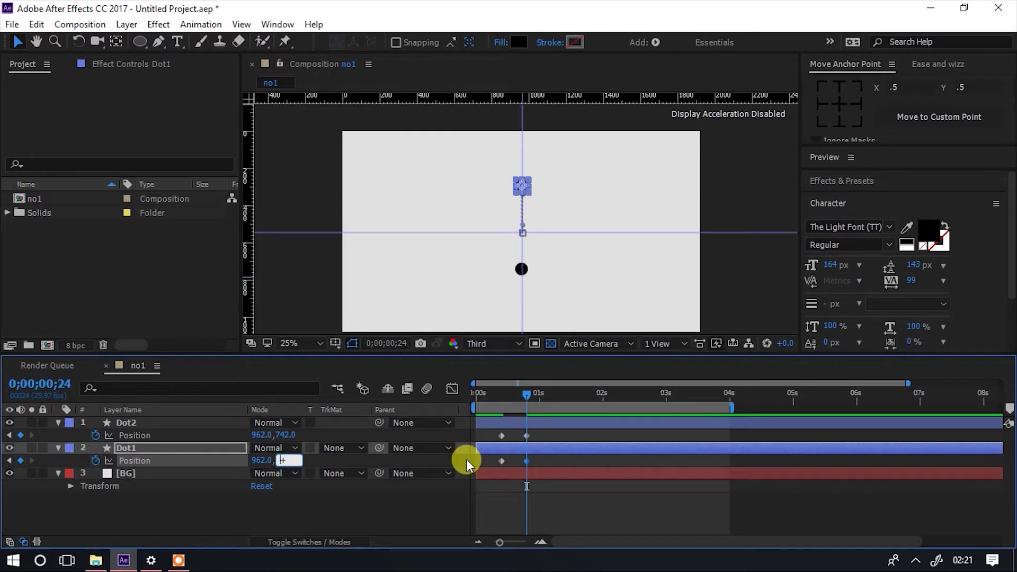
left_click(412, 506)
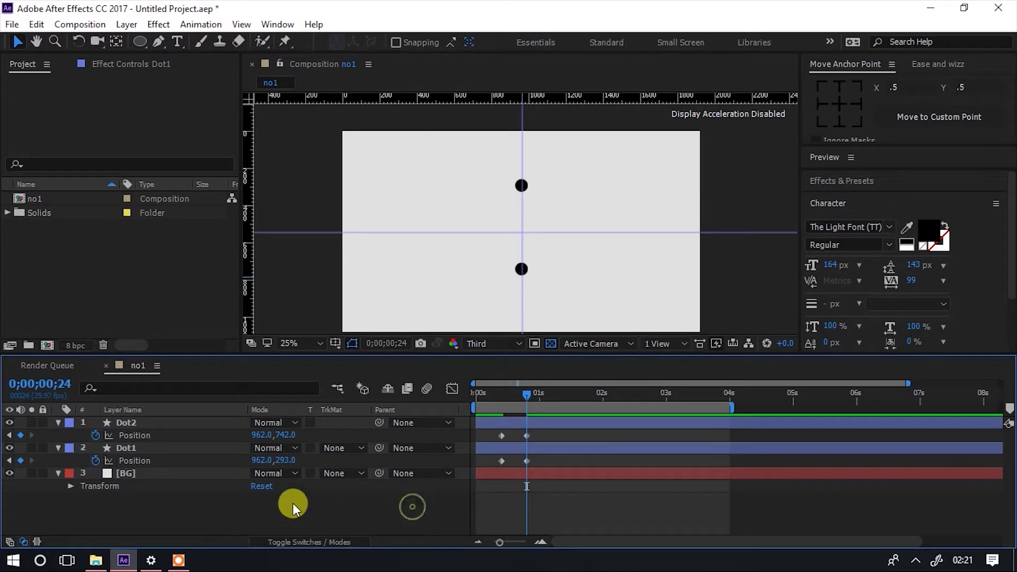
left_click(286, 460)
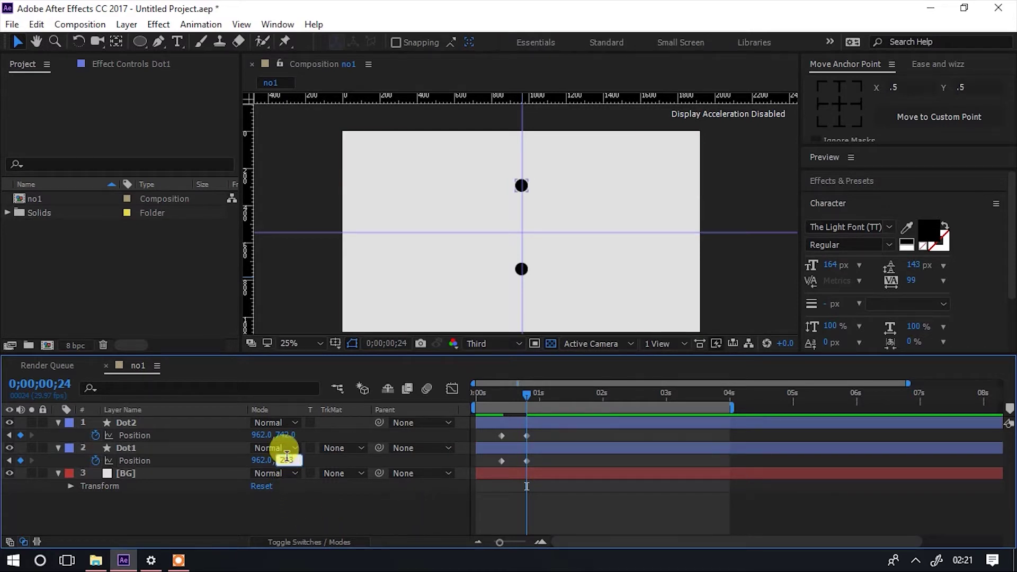
type("343")
key("Return")
left_click(573, 490)
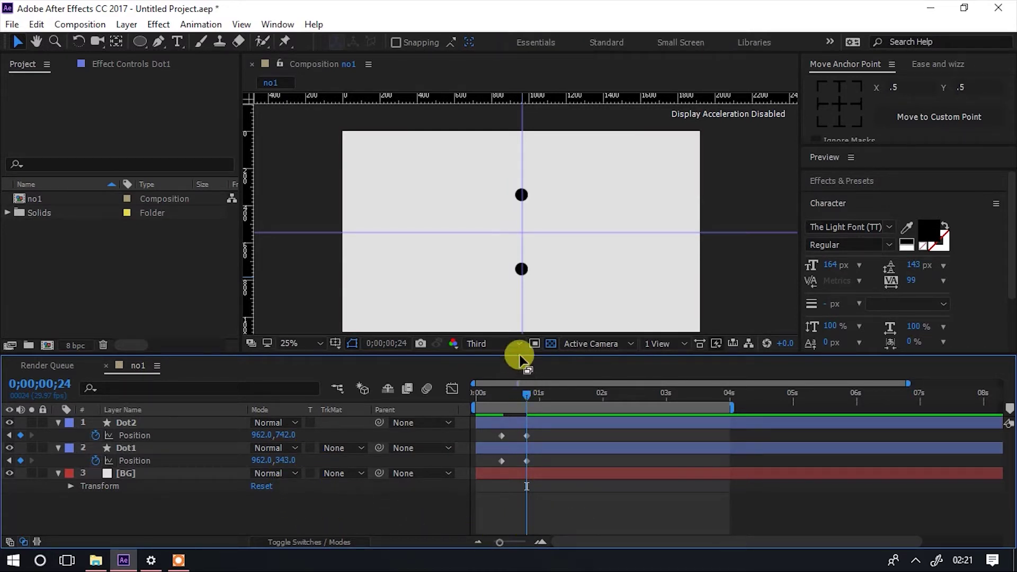
mouse_move(527, 393)
left_mouse_down()
mouse_move(493, 393)
mouse_move(537, 392)
mouse_move(527, 393)
left_mouse_up()
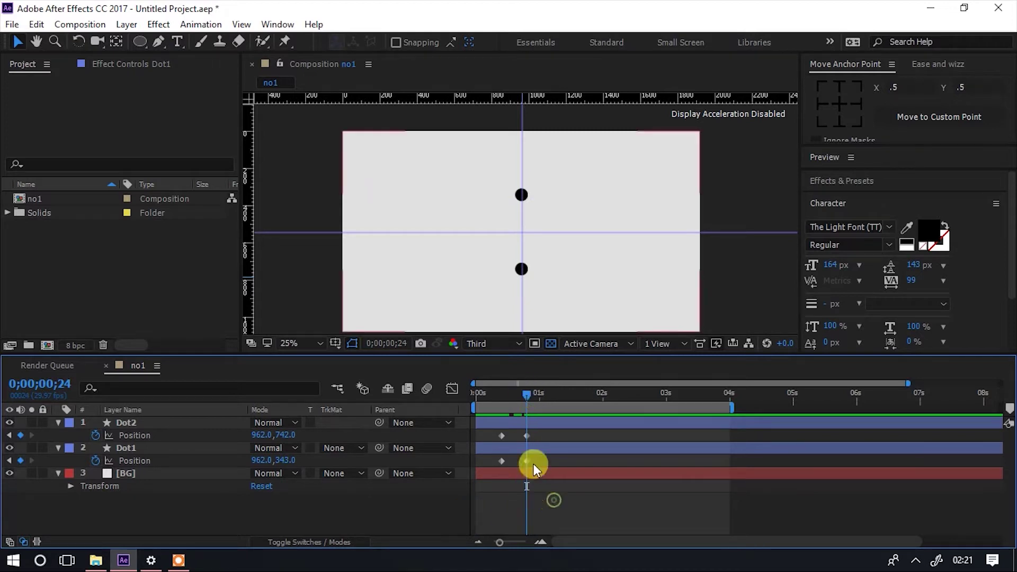
- Apply Easy Ease to both dots' Position keyframes
left_click_drag(540, 432, 496, 468)
right_click(500, 459)
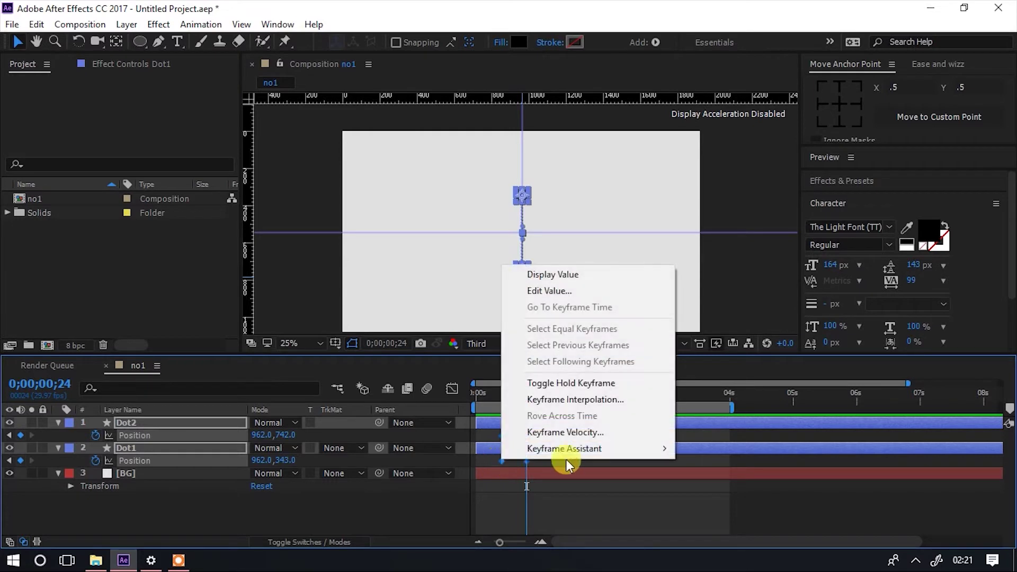
mouse_move(603, 450)
left_click(726, 352)
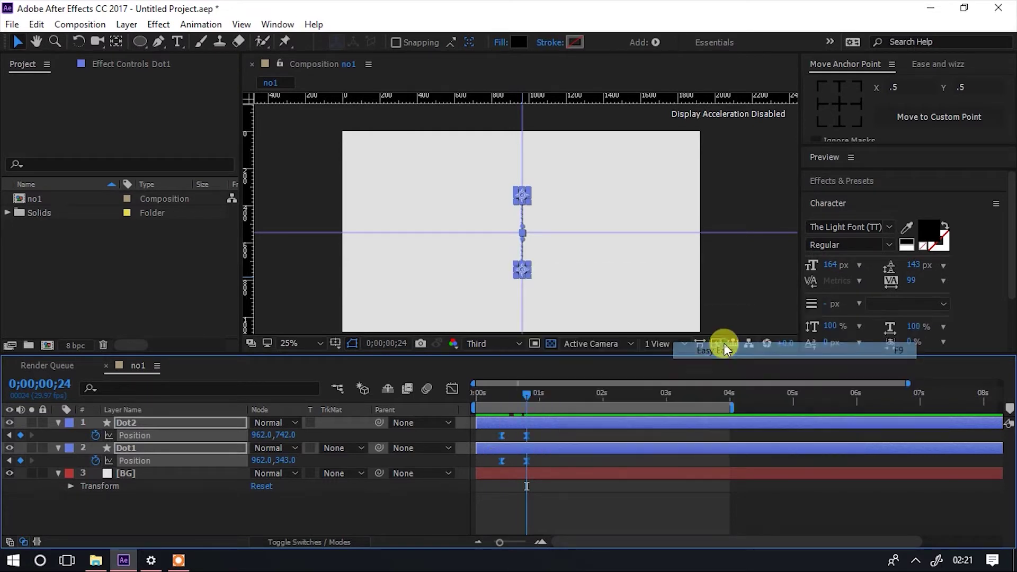
- In the Graph Editor speed graph, drag both keyframes' influence for a sharp peak near 1000 px/sec
left_click(453, 392)
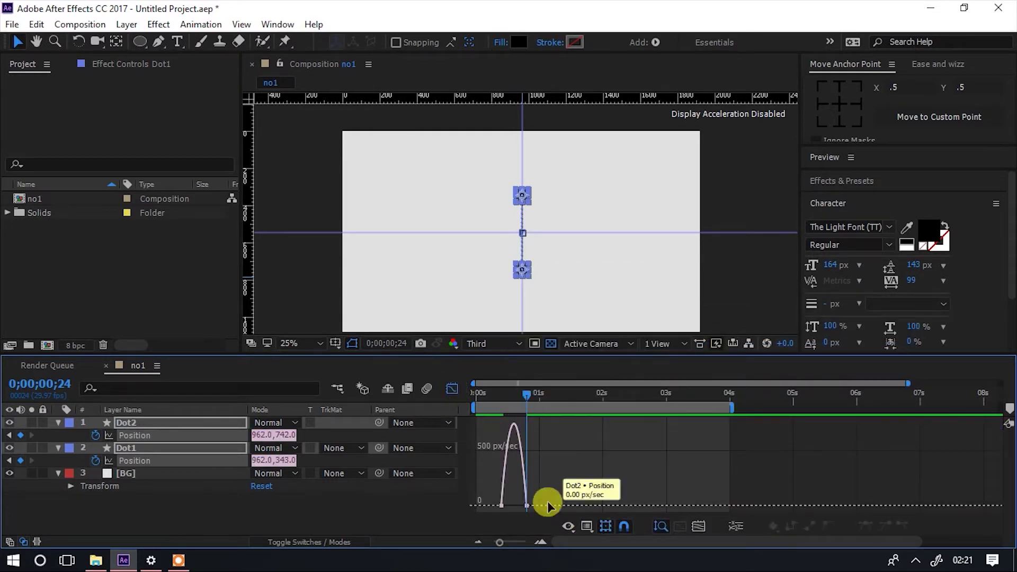
left_click_drag(499, 541, 519, 535)
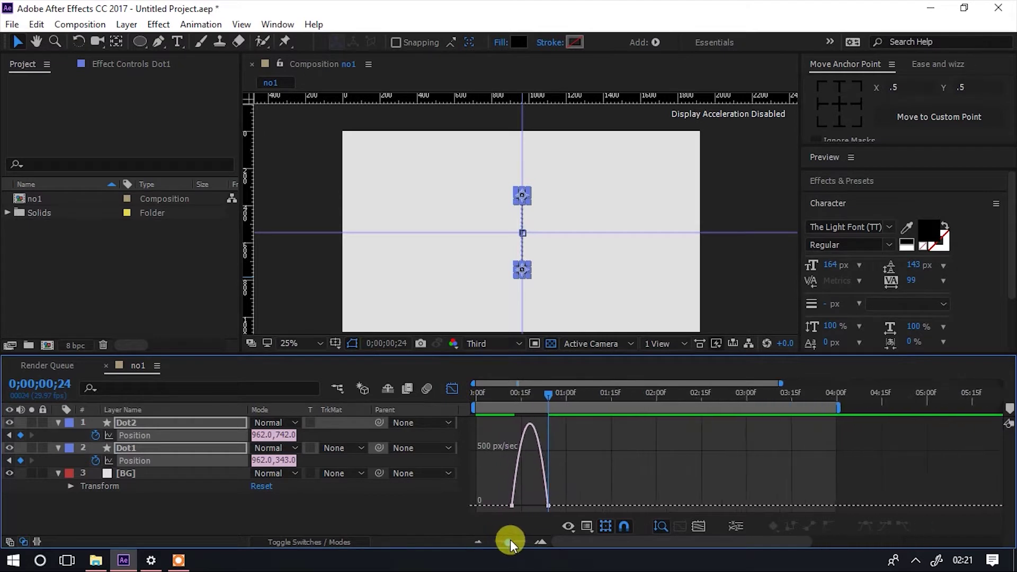
right_click(659, 462)
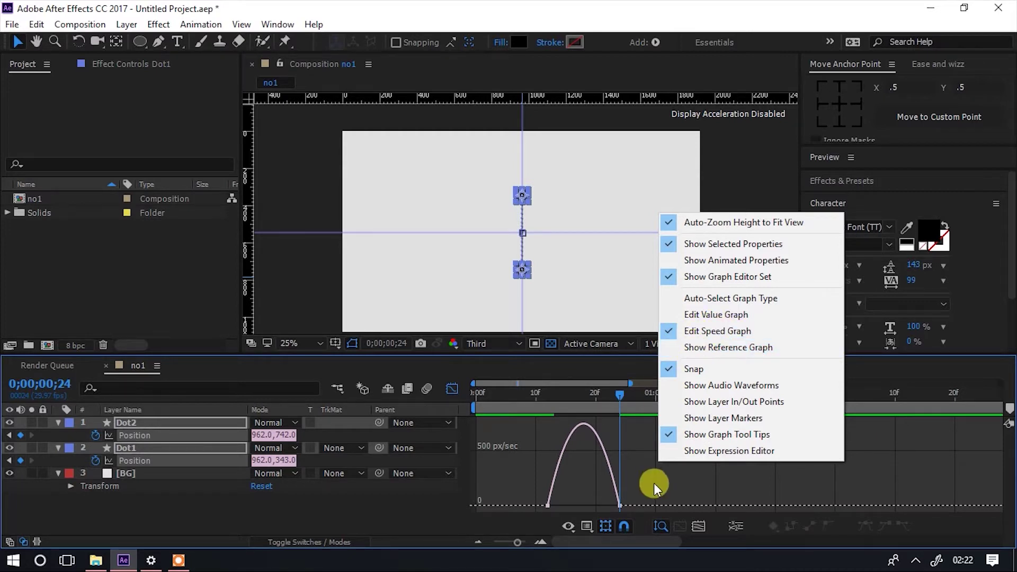
left_click_drag(653, 483, 494, 519)
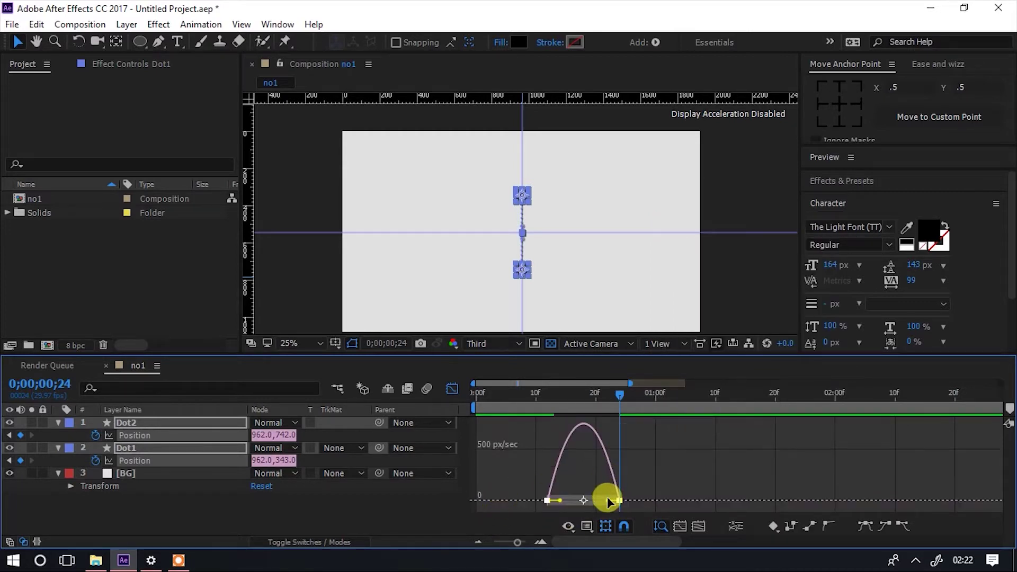
left_click_drag(607, 500, 566, 503)
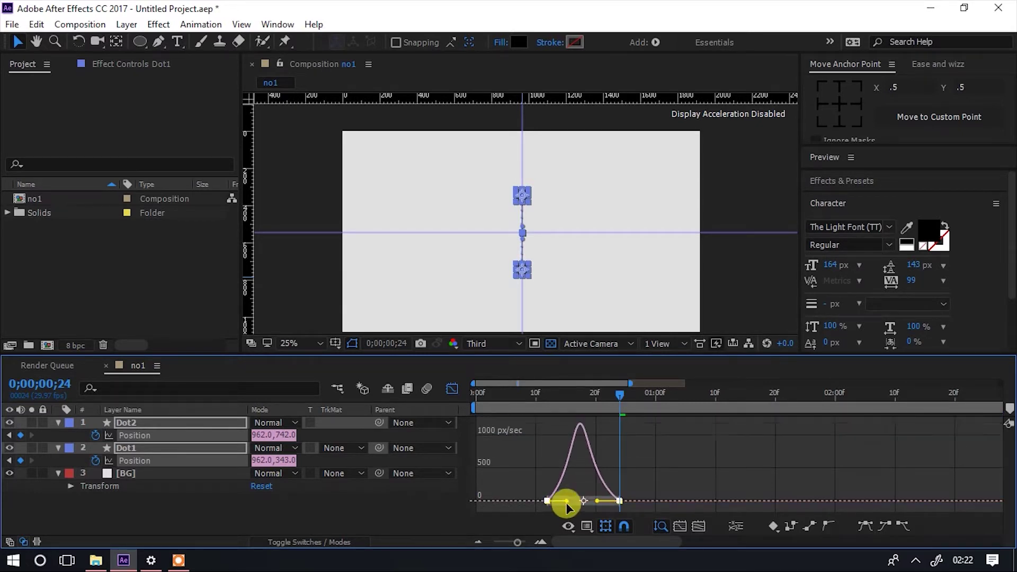
left_click(450, 385)
left_click_drag(521, 542, 507, 542)
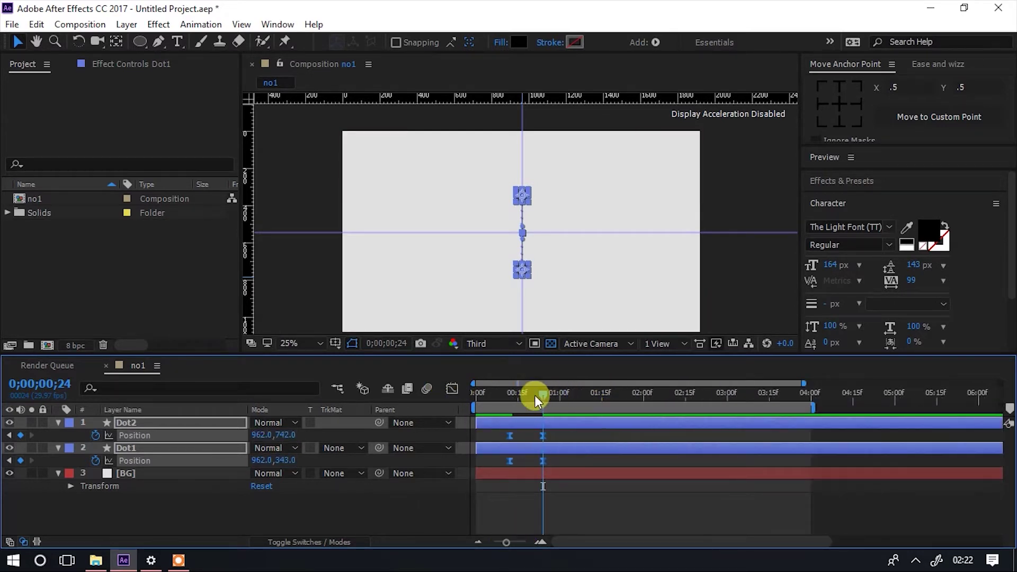
- Shorten the work area to end near 01:15 and preview the dots splitting apart
left_click_drag(535, 395, 436, 399)
left_click(284, 298)
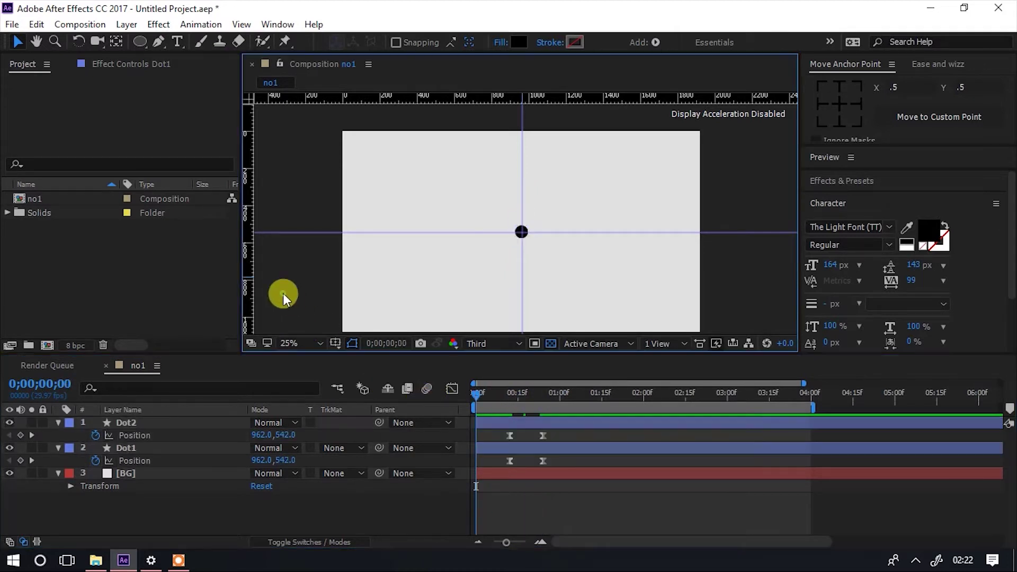
left_click_drag(812, 407, 585, 443)
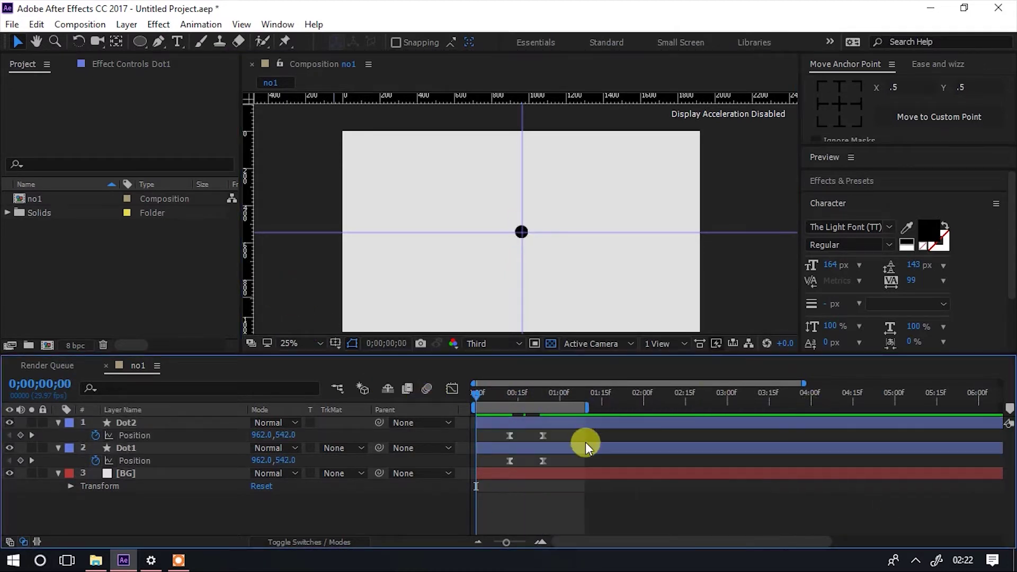
key("space")
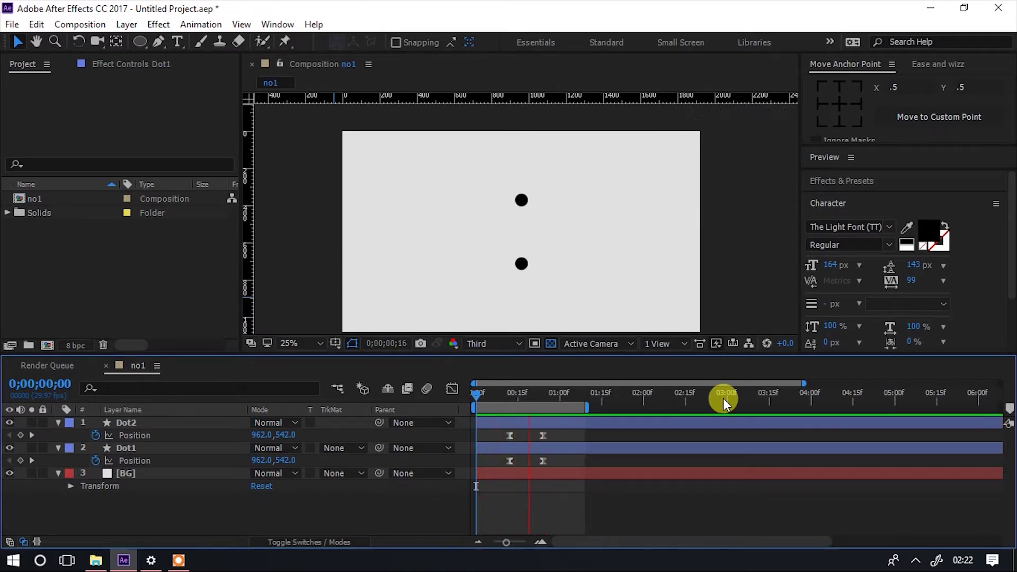
key("space")
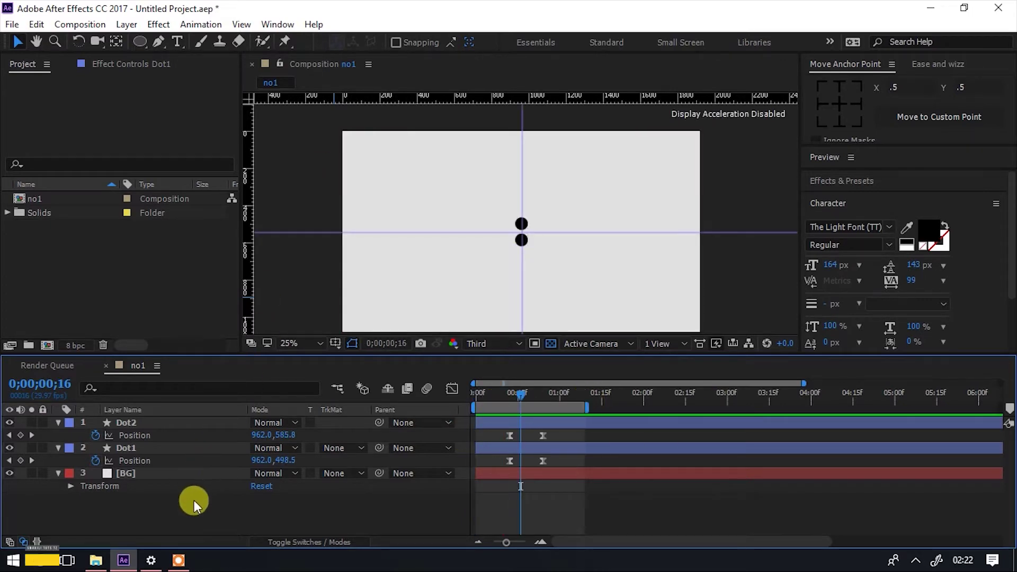
- Create a black 1920×1080 solid named Line1
left_click(127, 24)
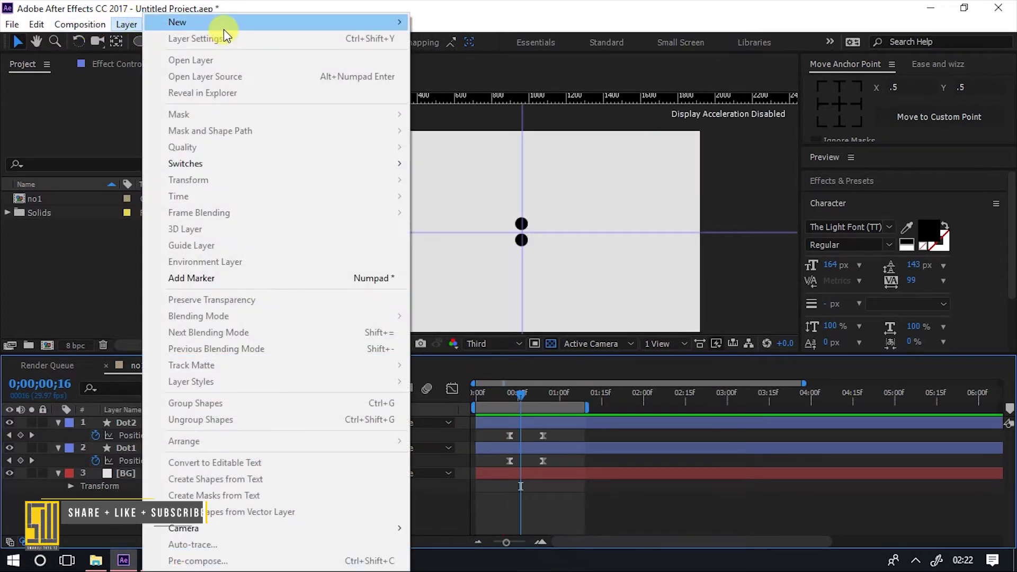
mouse_move(397, 24)
left_click(447, 40)
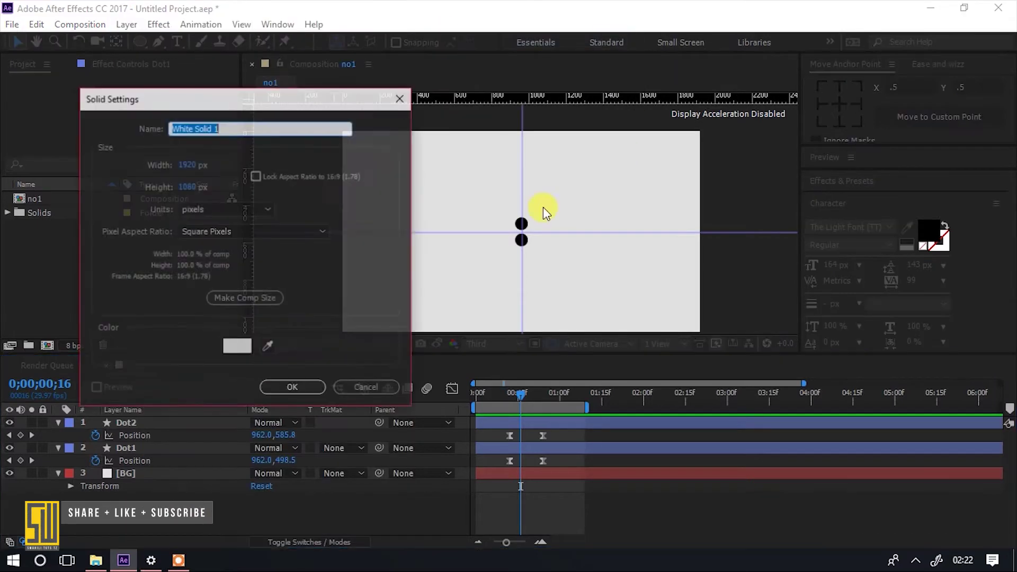
left_click(228, 342)
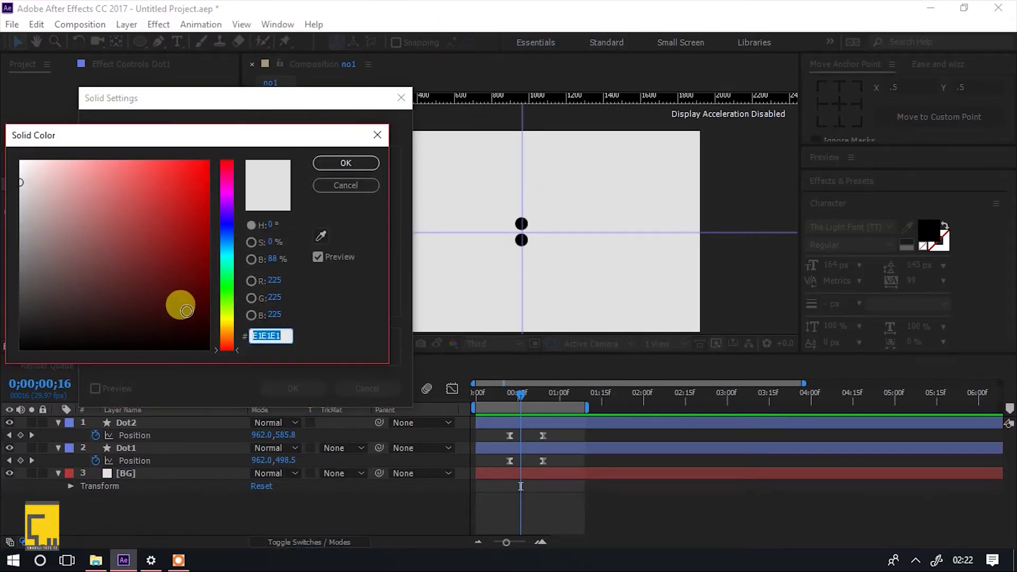
left_click_drag(179, 302, 204, 363)
left_click(342, 162)
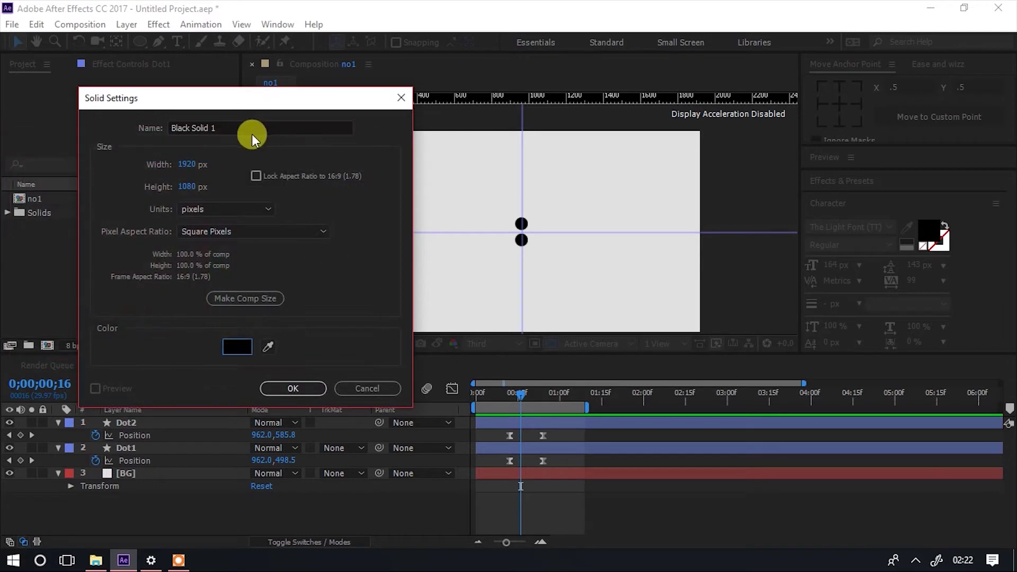
triple_click(252, 131)
type("Line")
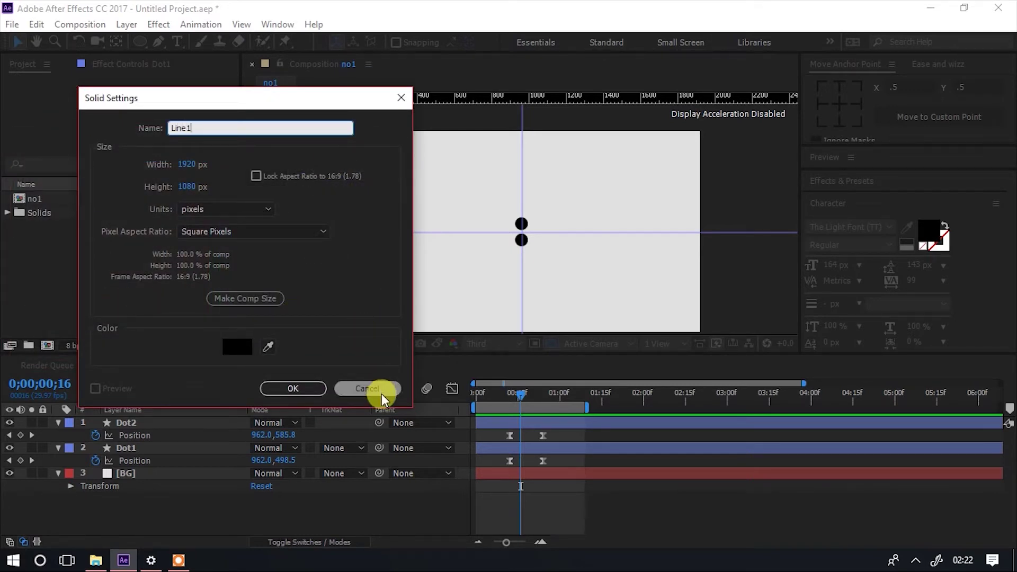
left_click(292, 388)
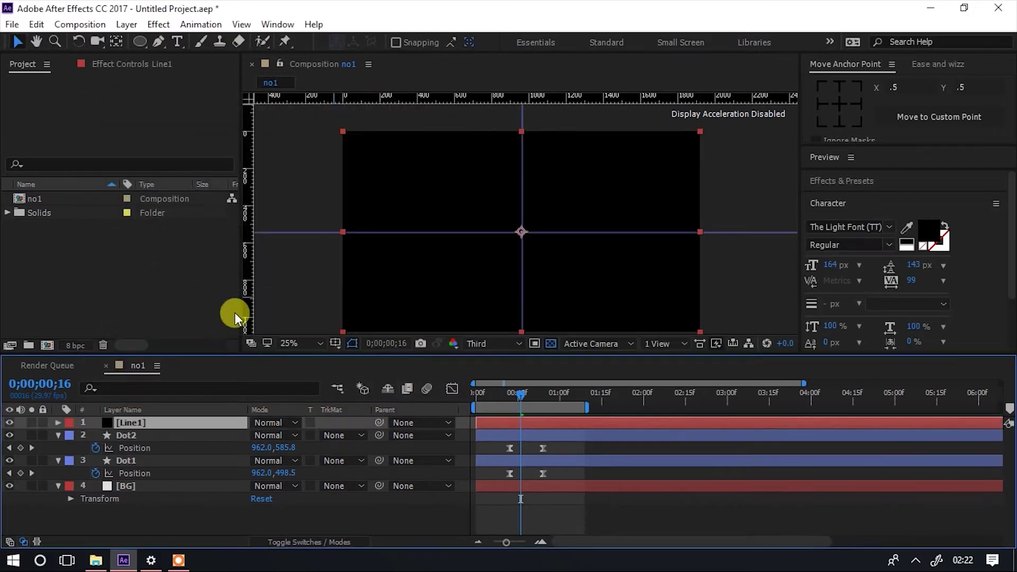
- Apply the Generate > Beam effect to Line1 and hide the guides
left_click(195, 506)
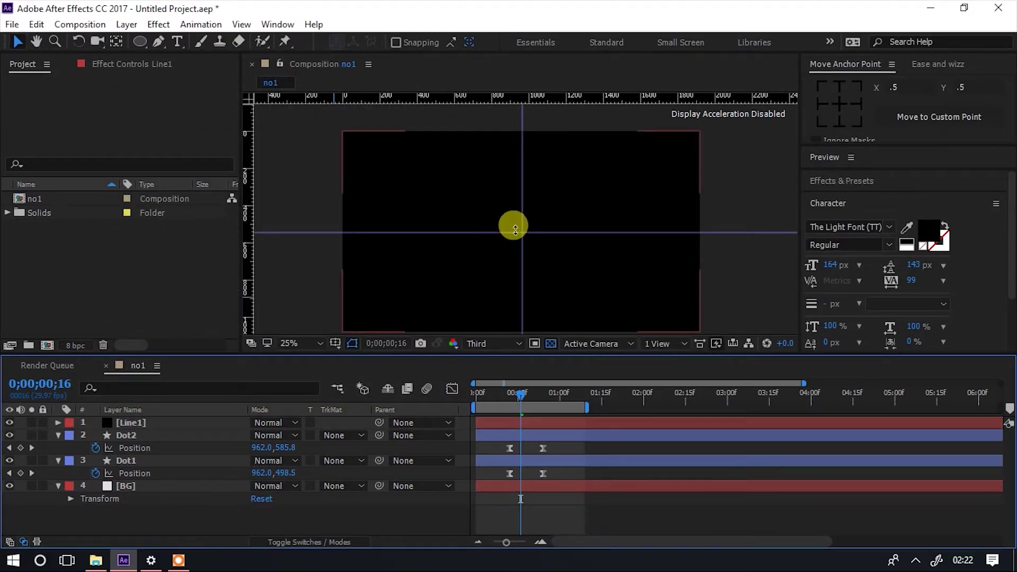
left_click(856, 181)
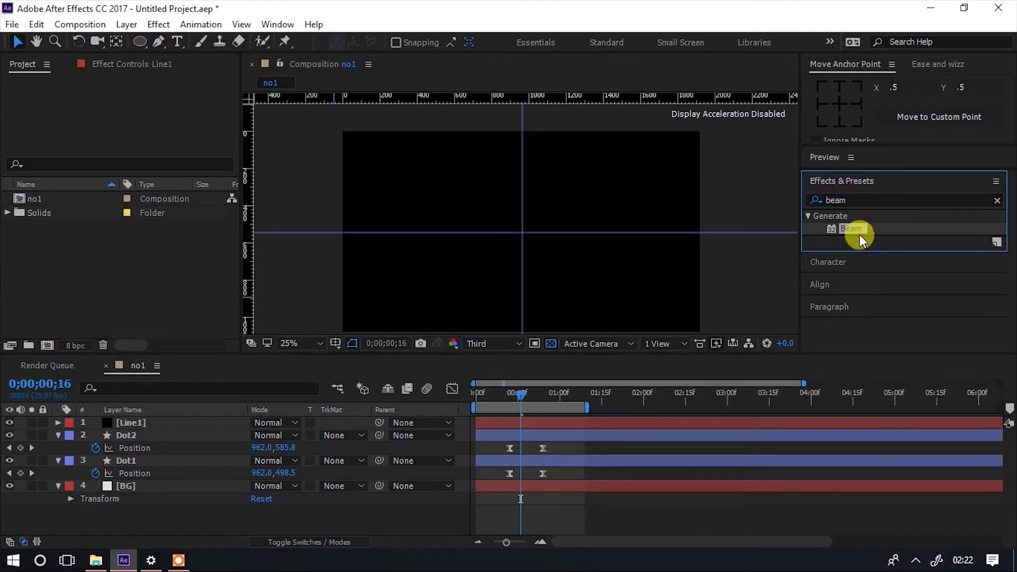
mouse_move(855, 233)
left_mouse_down()
mouse_move(173, 425)
mouse_move(136, 426)
left_mouse_up()
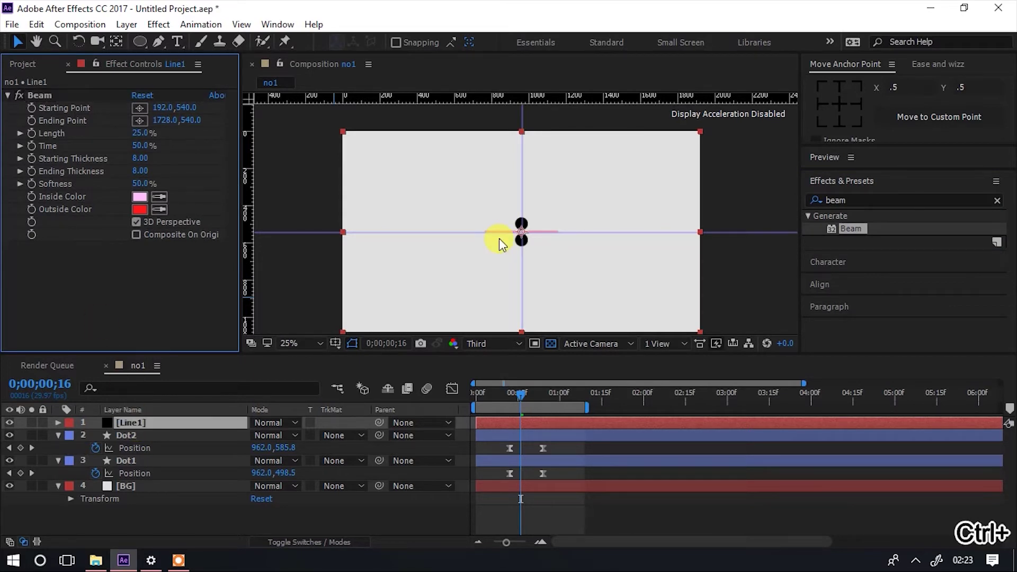
left_click(271, 148)
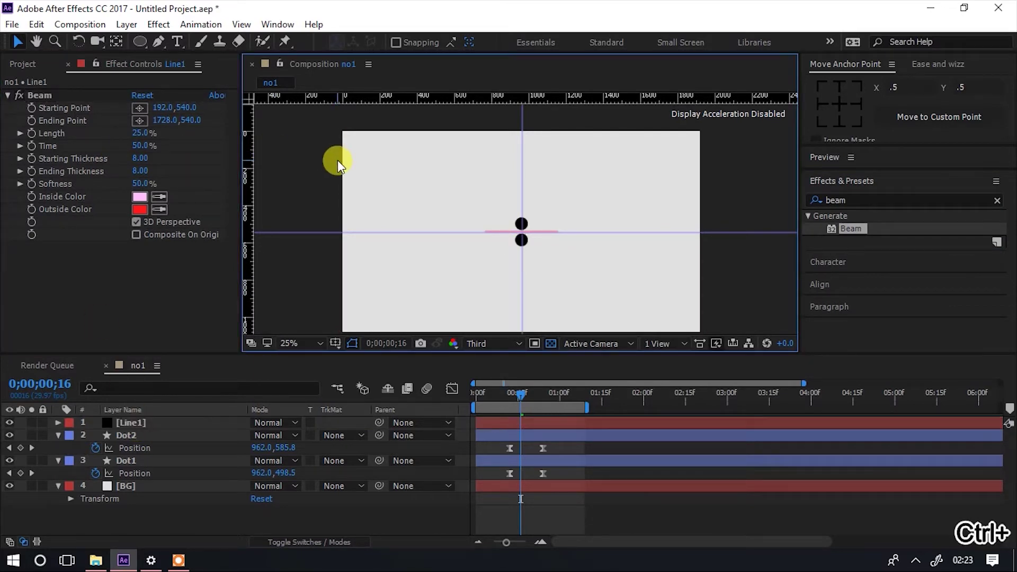
key("ctrl+semicolon")
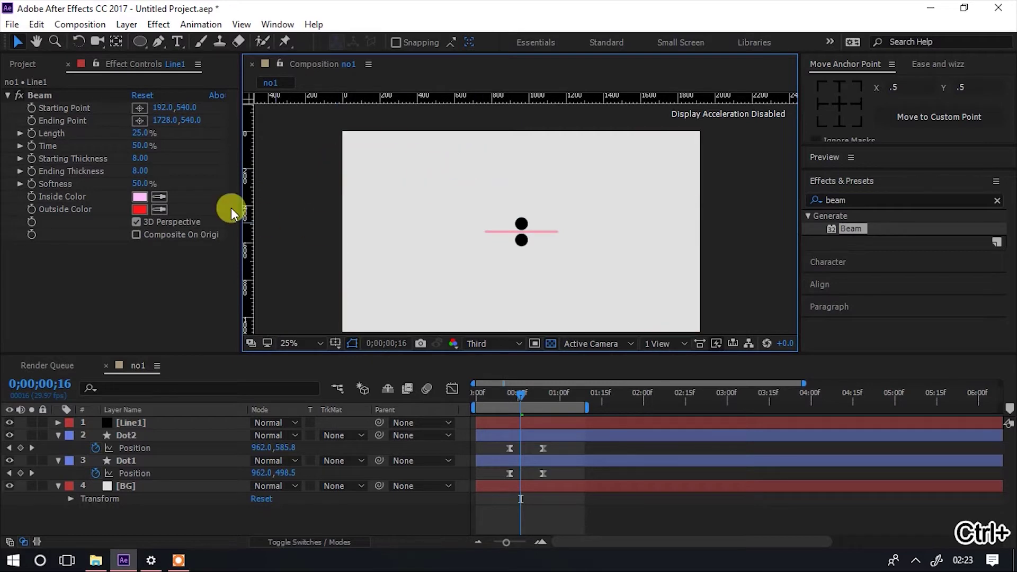
- Set the Beam's Inside Color and Outside Color both to black
left_click(139, 197)
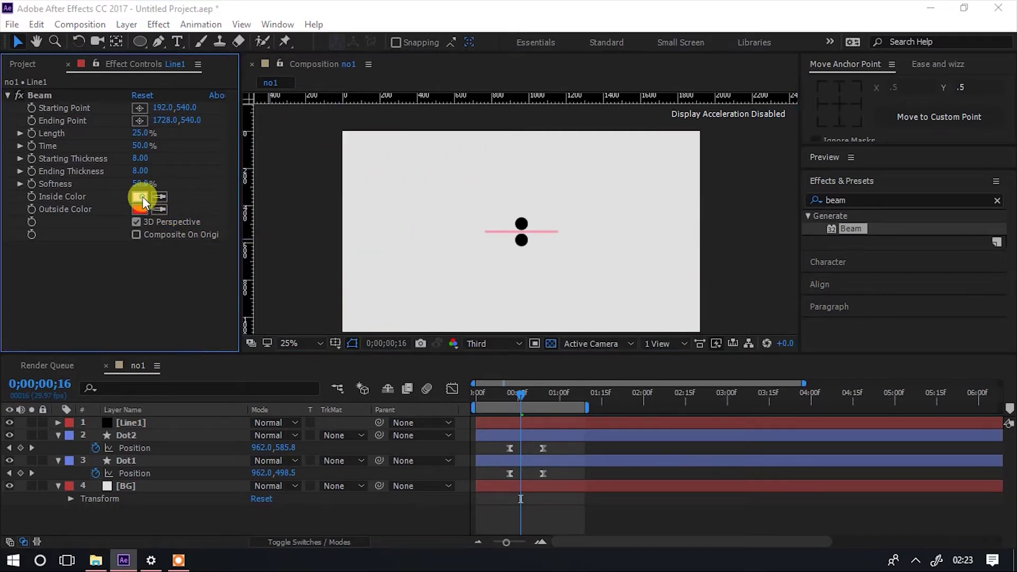
left_click_drag(205, 338, 214, 370)
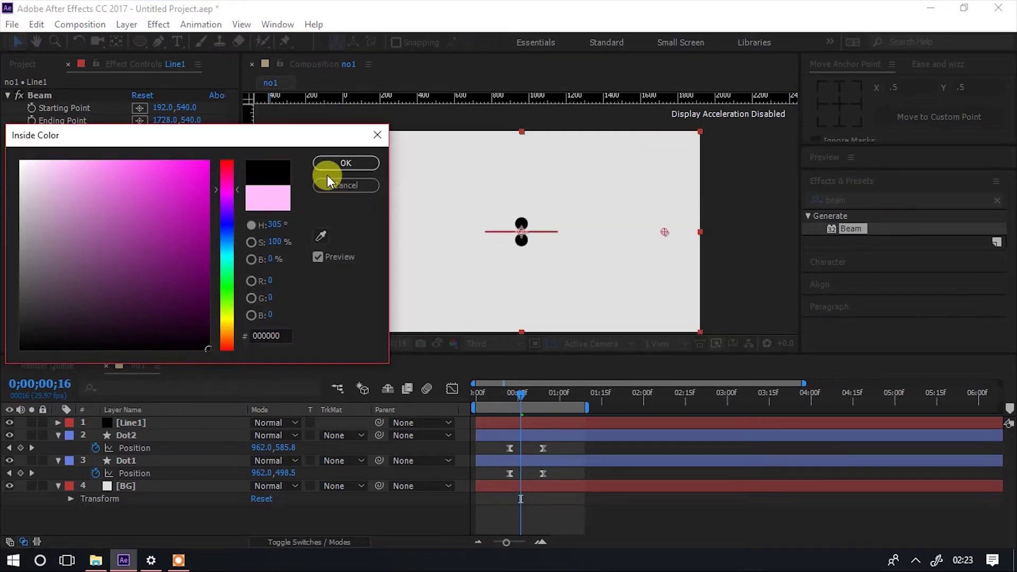
left_click(345, 163)
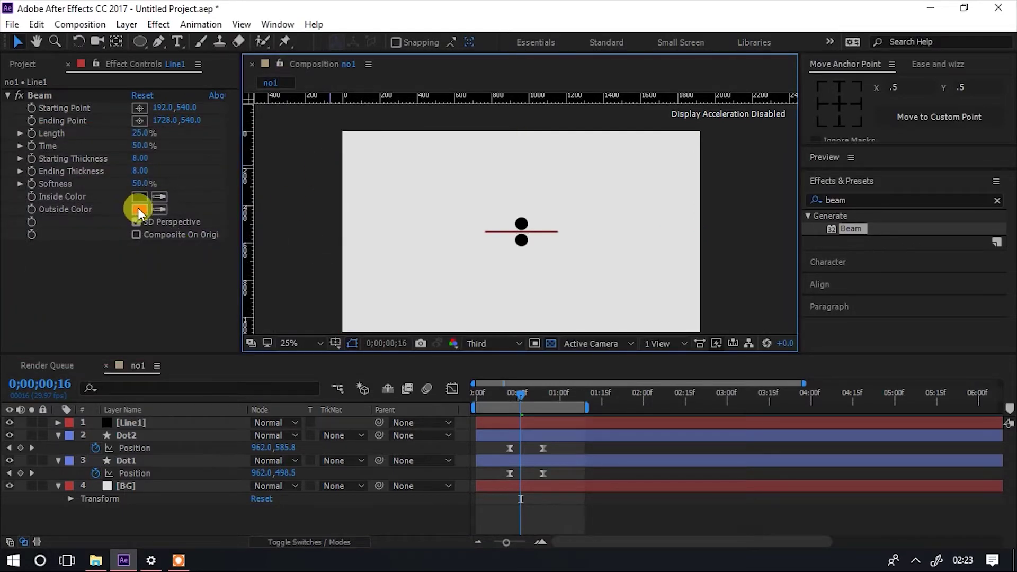
left_click(139, 208)
left_click_drag(204, 319, 211, 370)
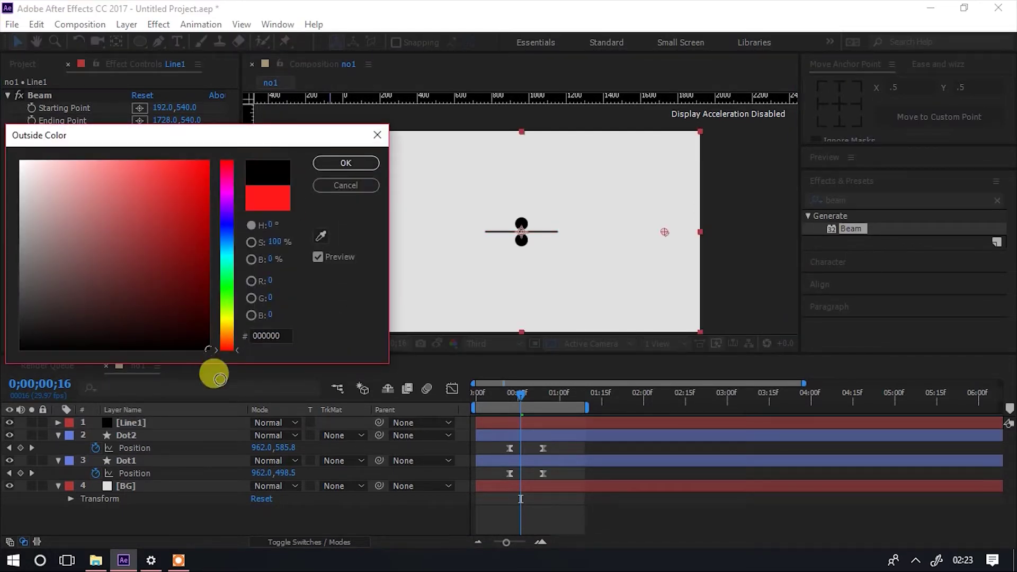
left_click(345, 163)
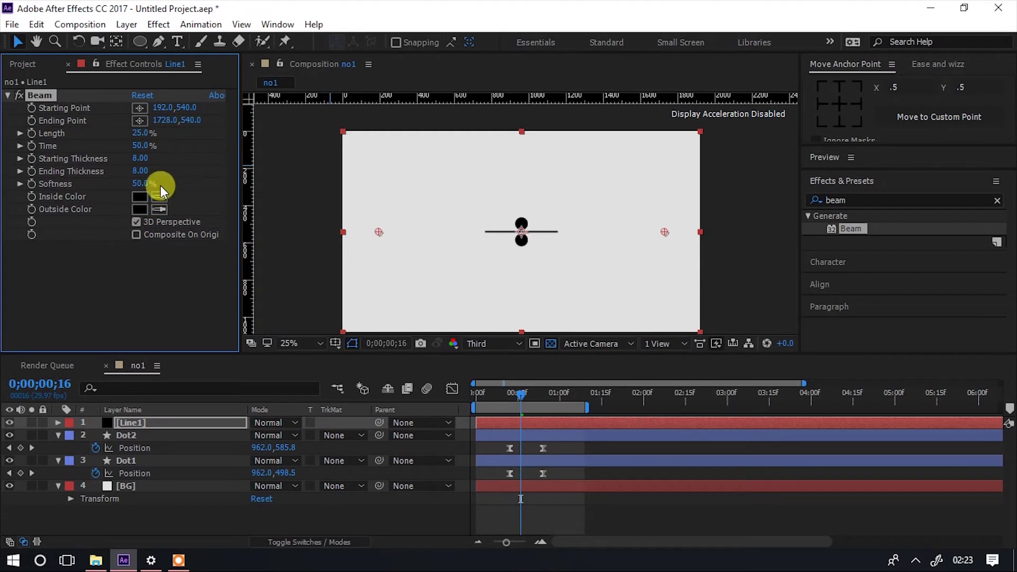
left_click(260, 256)
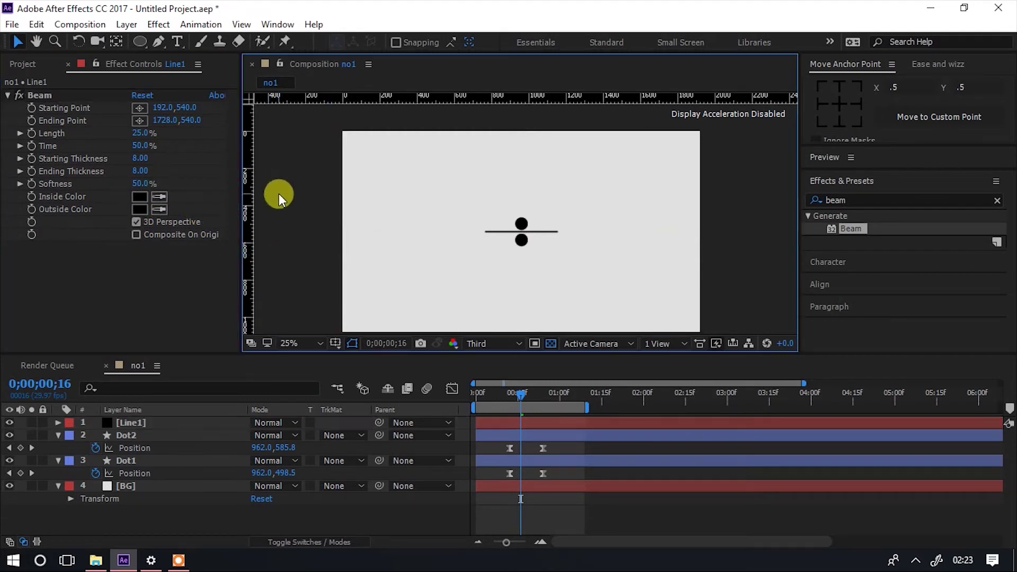
- At frame 24, check the Dot2 and Dot1 Position keyframes, then select Line1 to show its Beam settings
left_click_drag(527, 395, 543, 391)
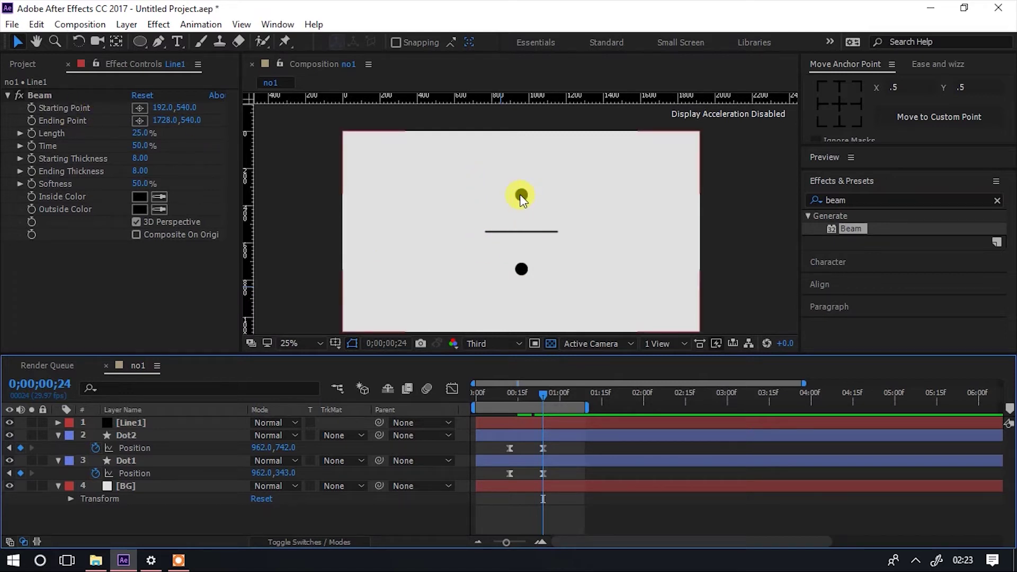
left_click(136, 447)
left_click(122, 436)
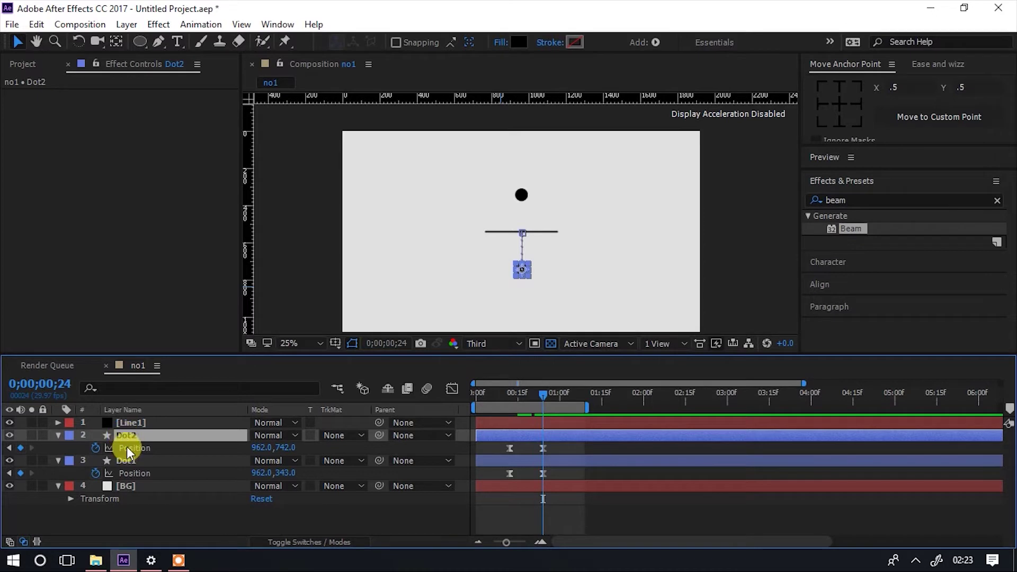
left_click(128, 462)
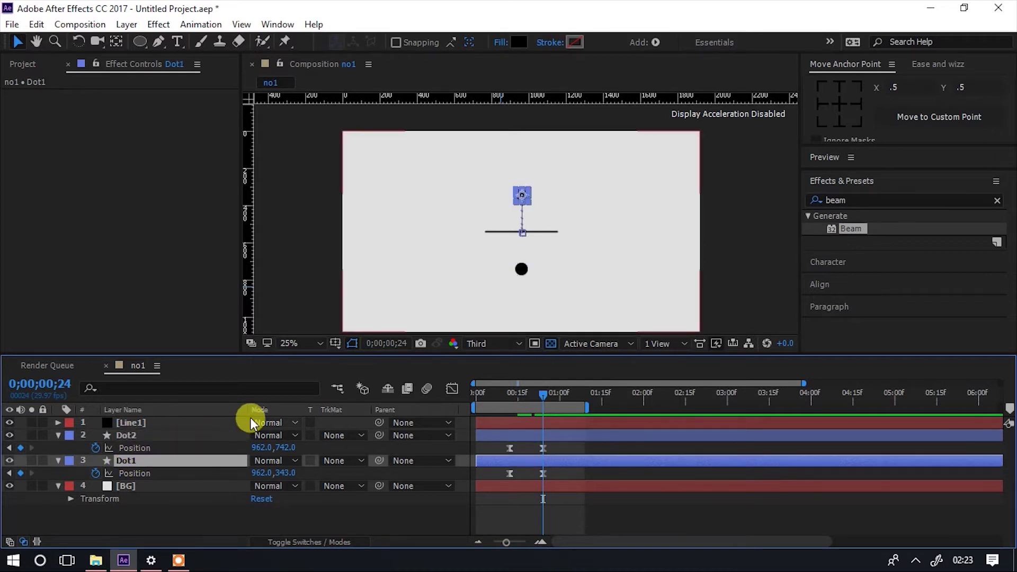
left_click(171, 423)
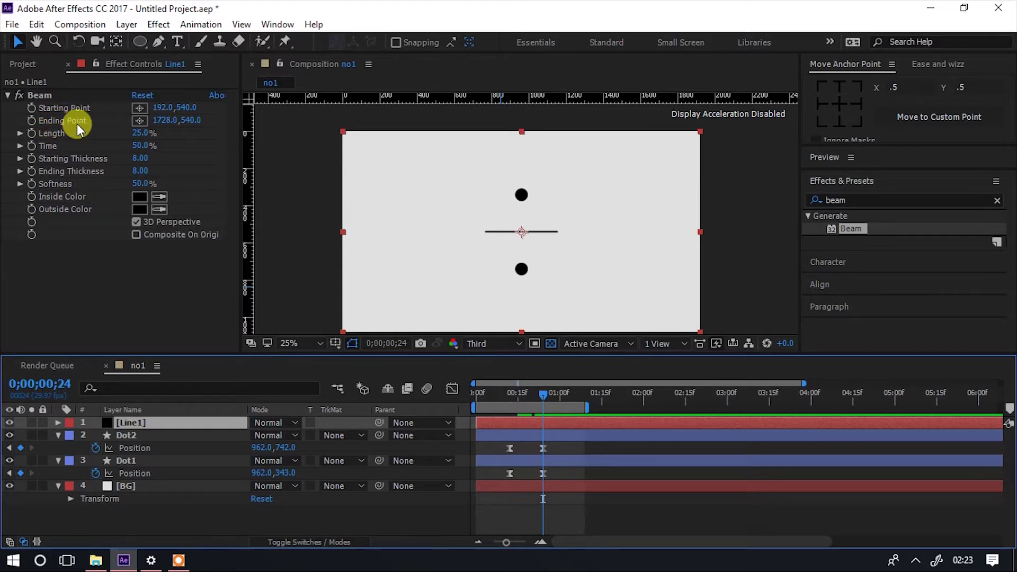
- Add an expression to Beam Starting Point and pick-whip it to Dot1's Position
left_click(31, 108, "alt")
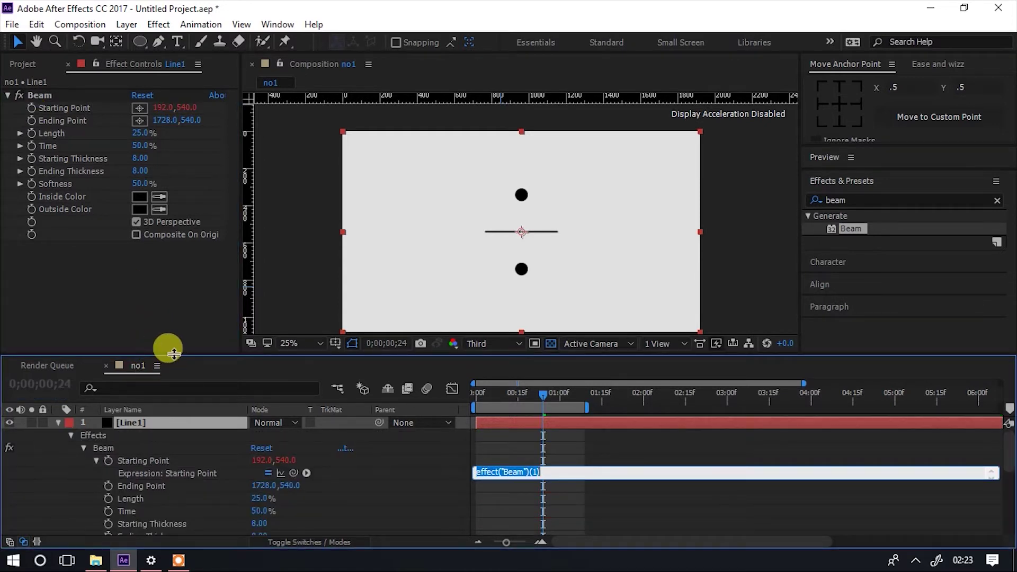
left_click_drag(172, 353, 179, 277)
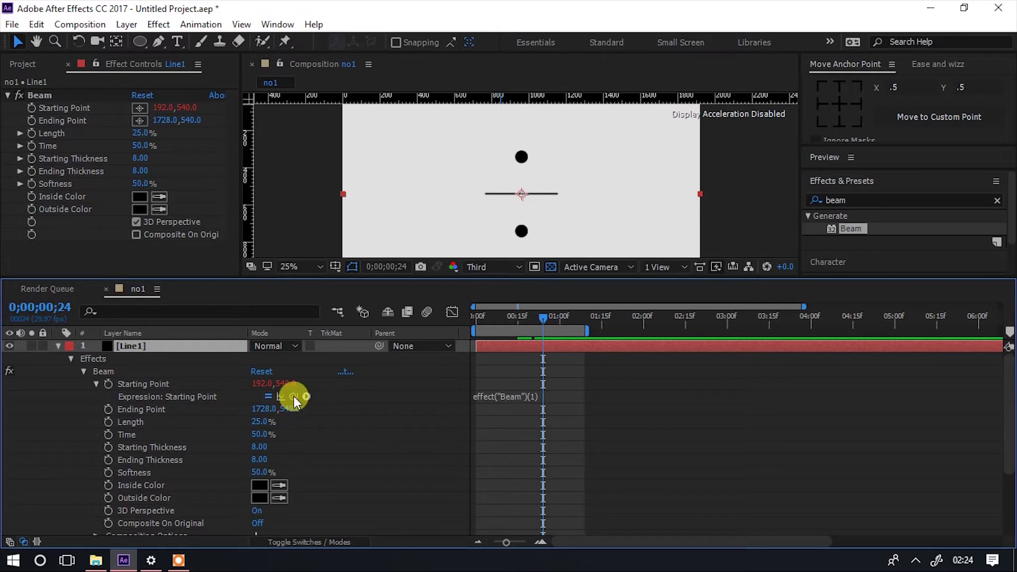
left_click_drag(294, 395, 148, 559)
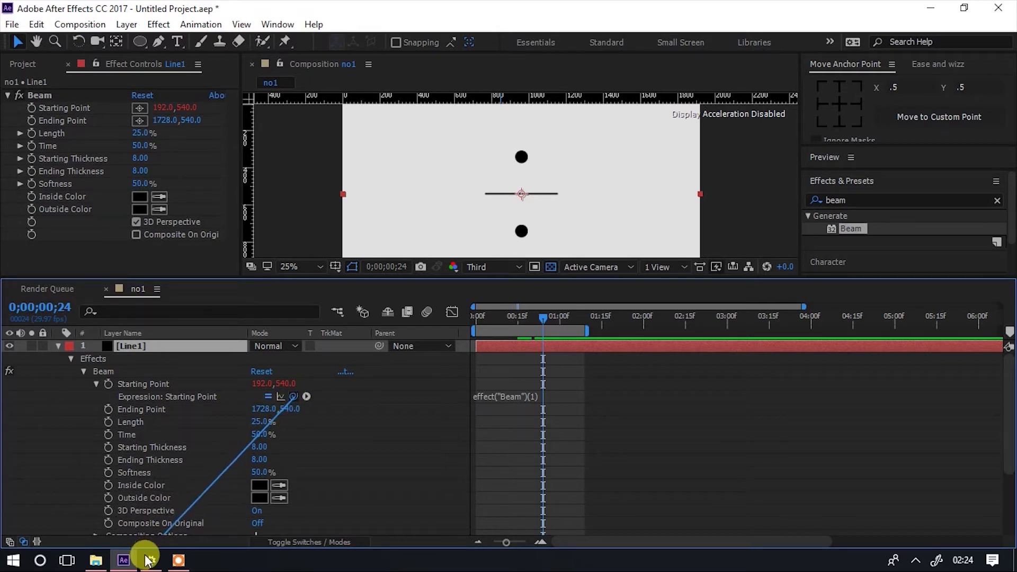
mouse_move(148, 560)
left_mouse_down()
mouse_move(294, 565)
mouse_move(294, 379)
left_mouse_up()
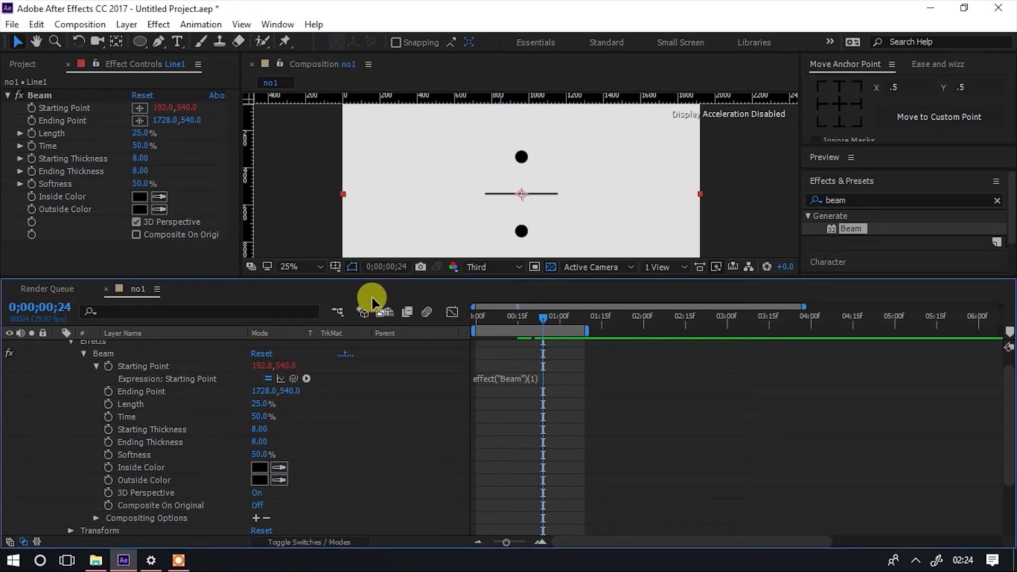
left_click_drag(373, 276, 371, 183)
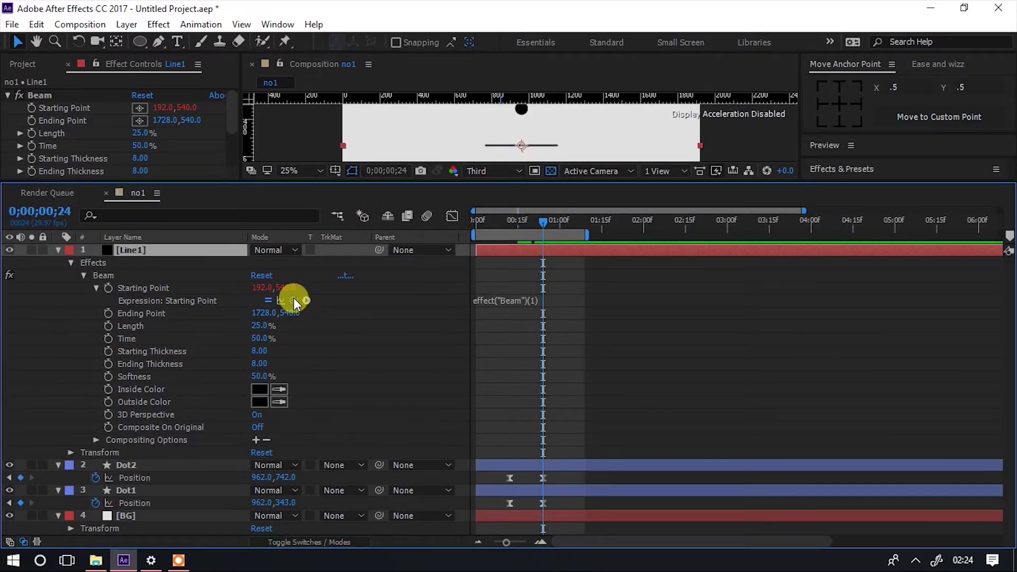
left_click_drag(294, 300, 142, 501)
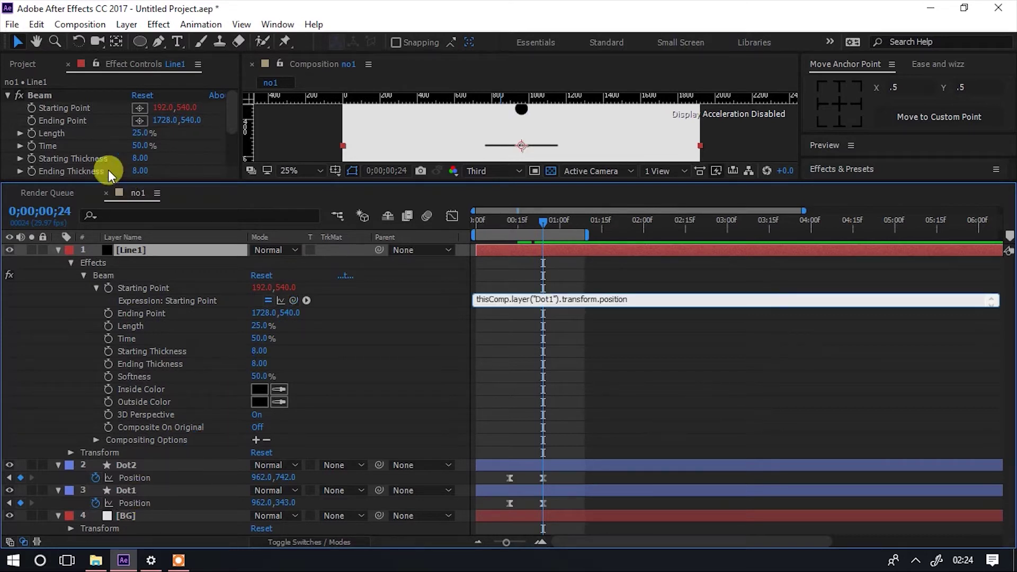
- Add an expression to Beam Ending Point linking it to Dot2's Position
left_click(32, 121, "alt")
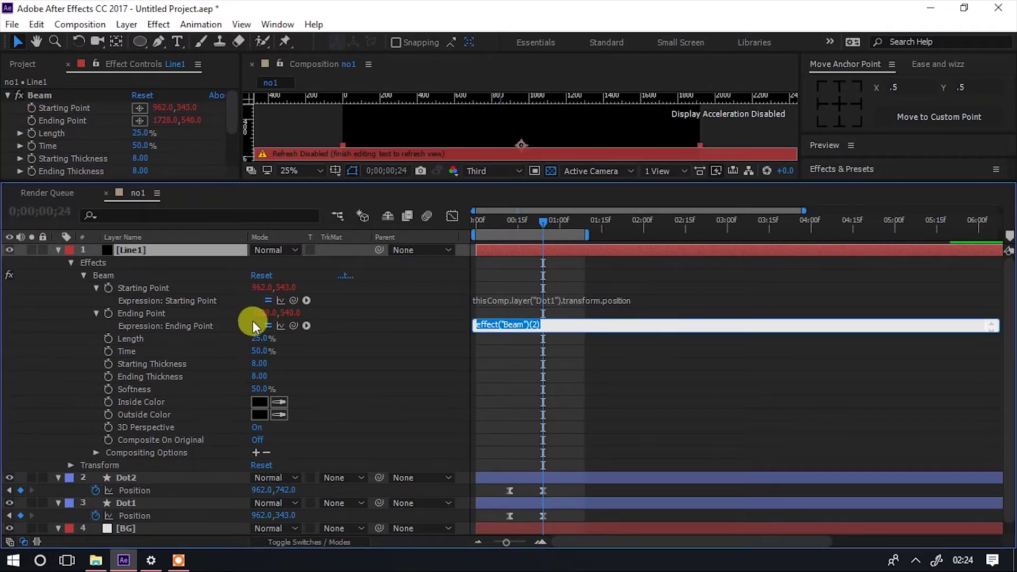
left_click_drag(294, 325, 145, 492)
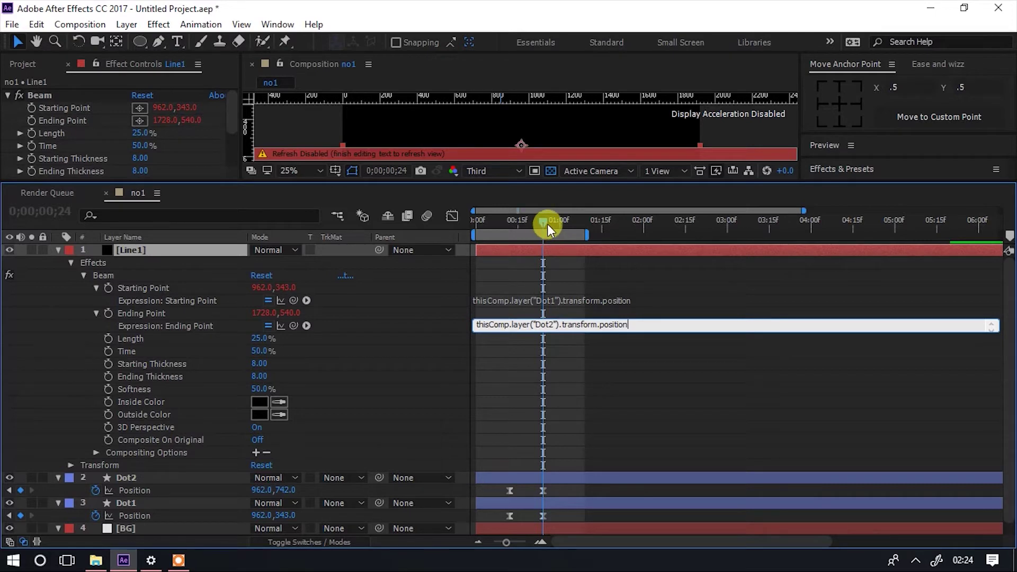
left_click_drag(545, 220, 469, 234)
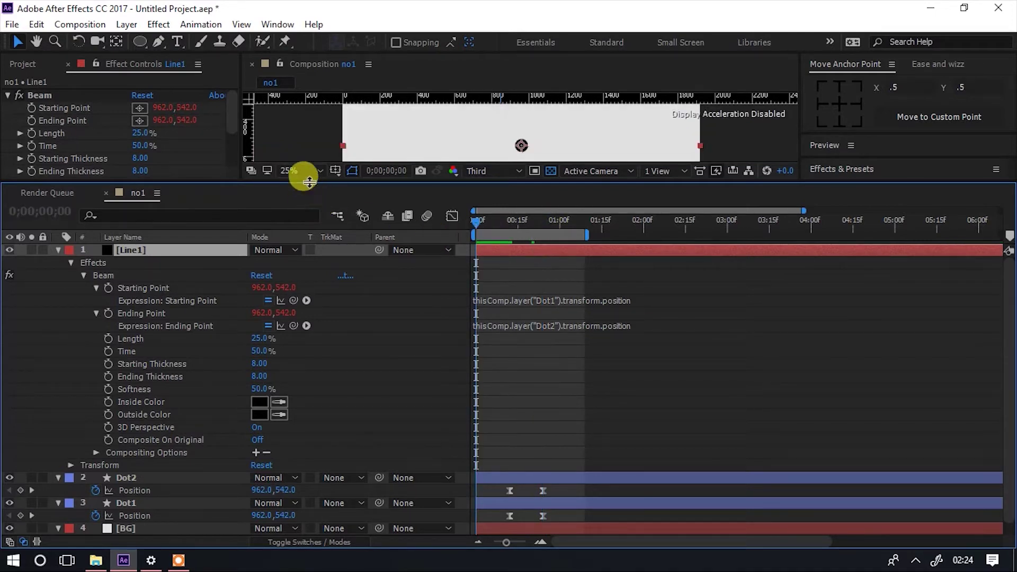
left_click_drag(309, 181, 307, 347)
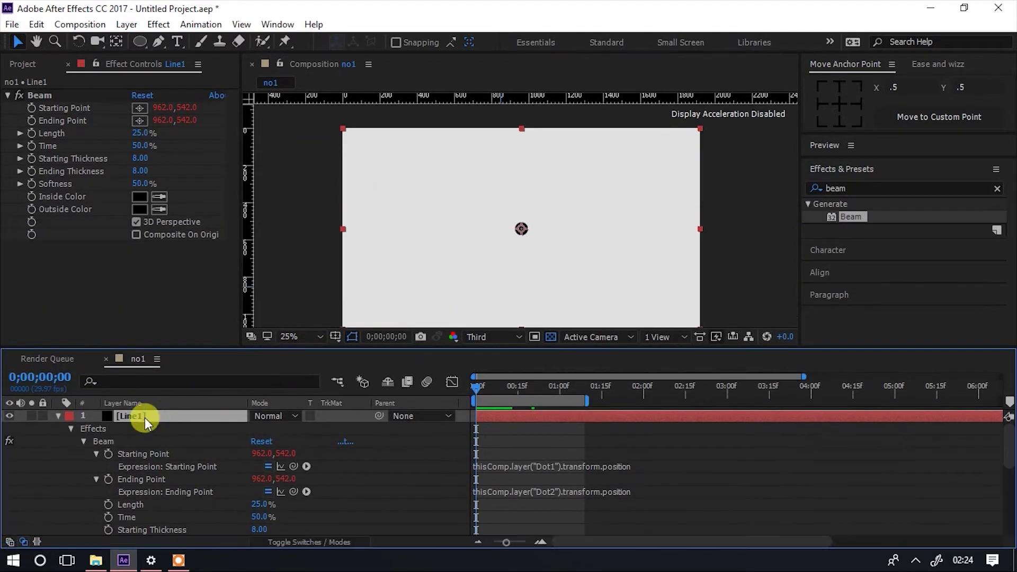
- Collapse Line1's effects, preview the animation, and zoom the viewer back to 25%
left_click(58, 414)
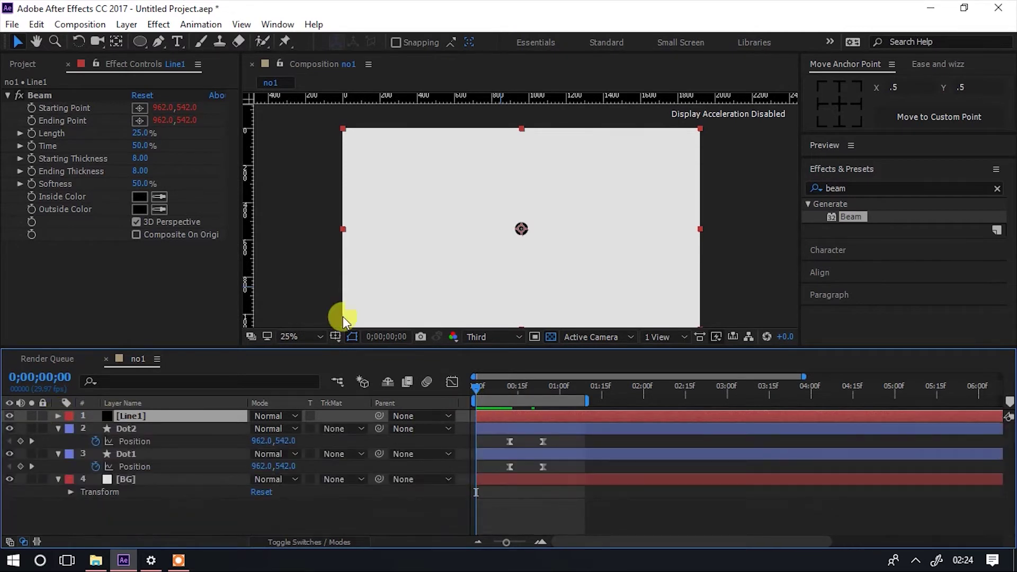
key("space")
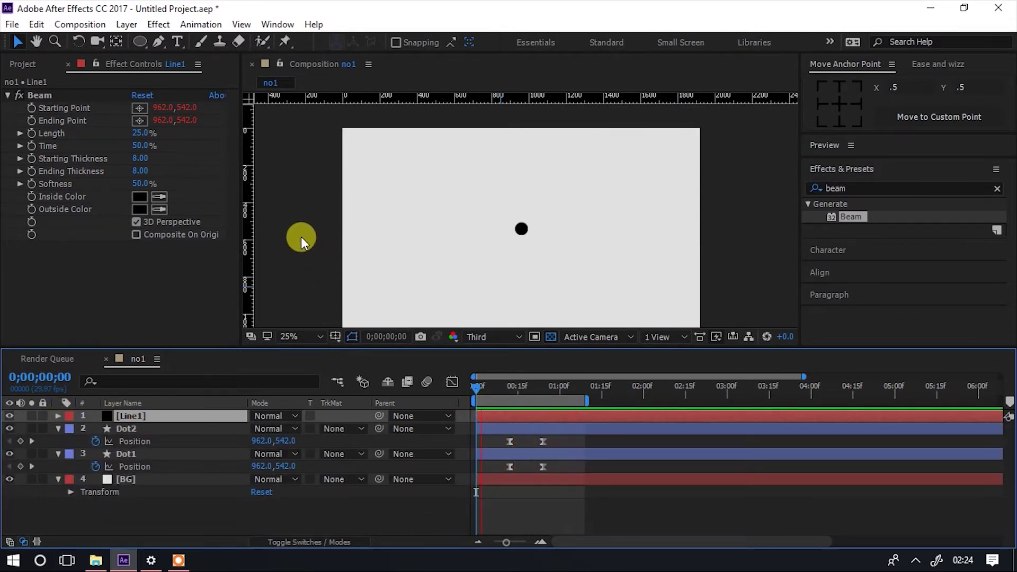
key("space")
scroll(484, 237, "up", 2)
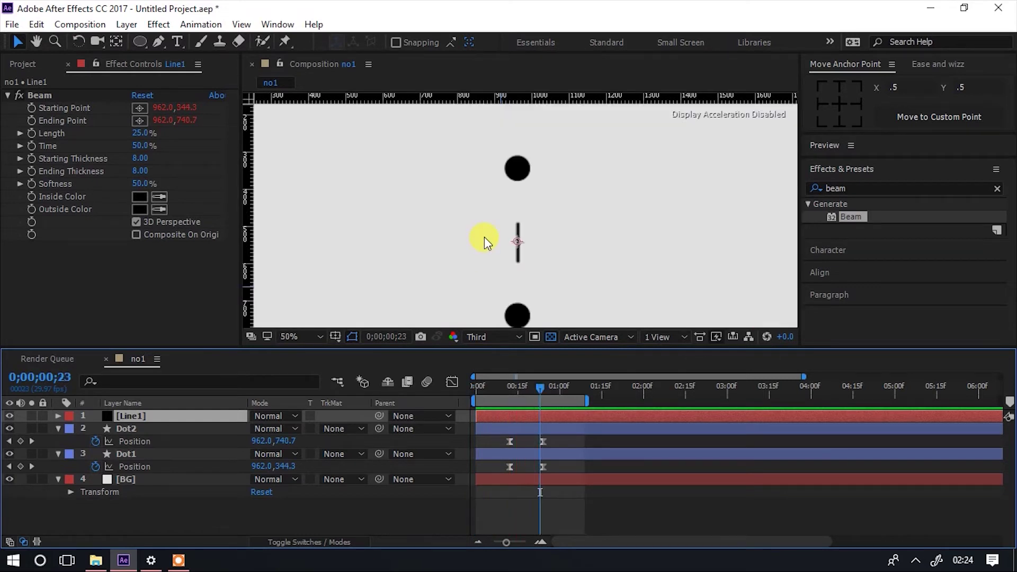
key("comma")
key("comma")
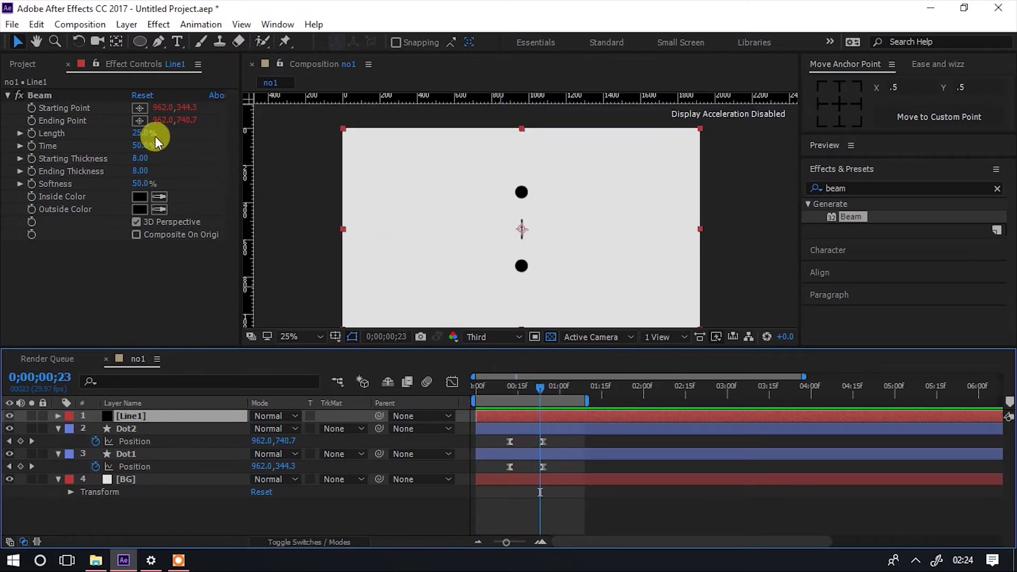
- Scrub Beam Length up to 100% and preview the beam joining both dots
left_click_drag(137, 135, 196, 130)
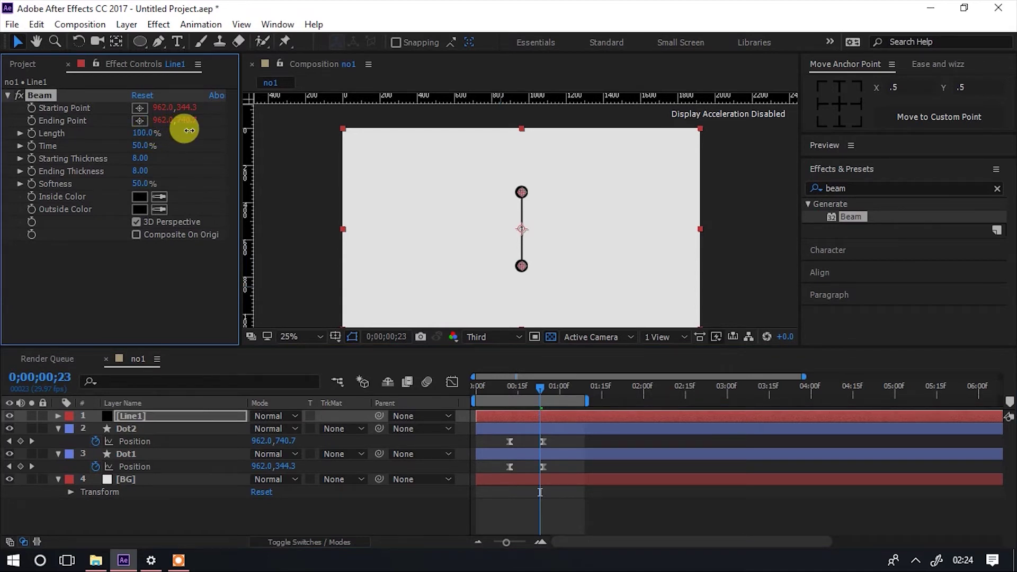
left_click(538, 388)
key("space")
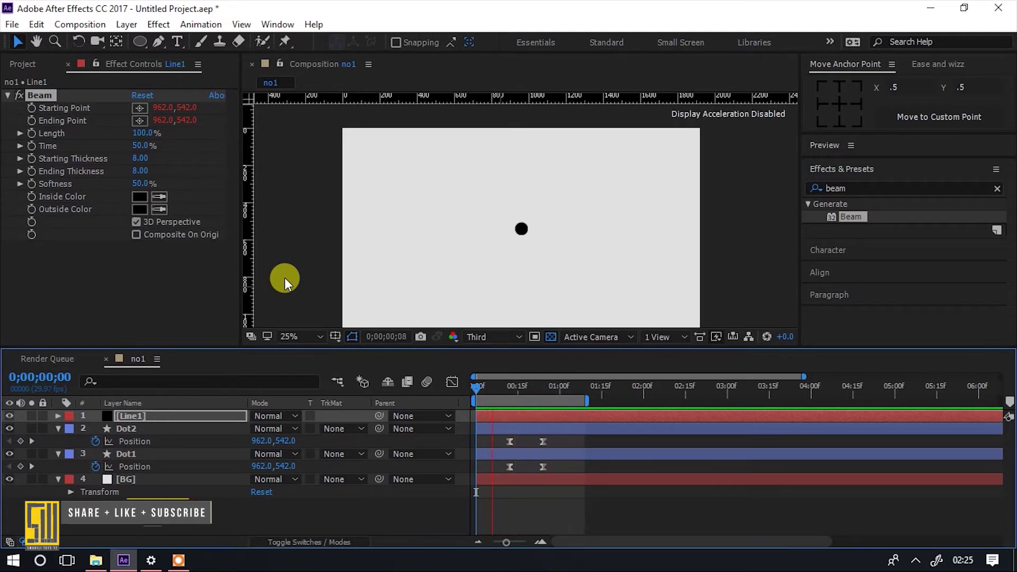
key("space")
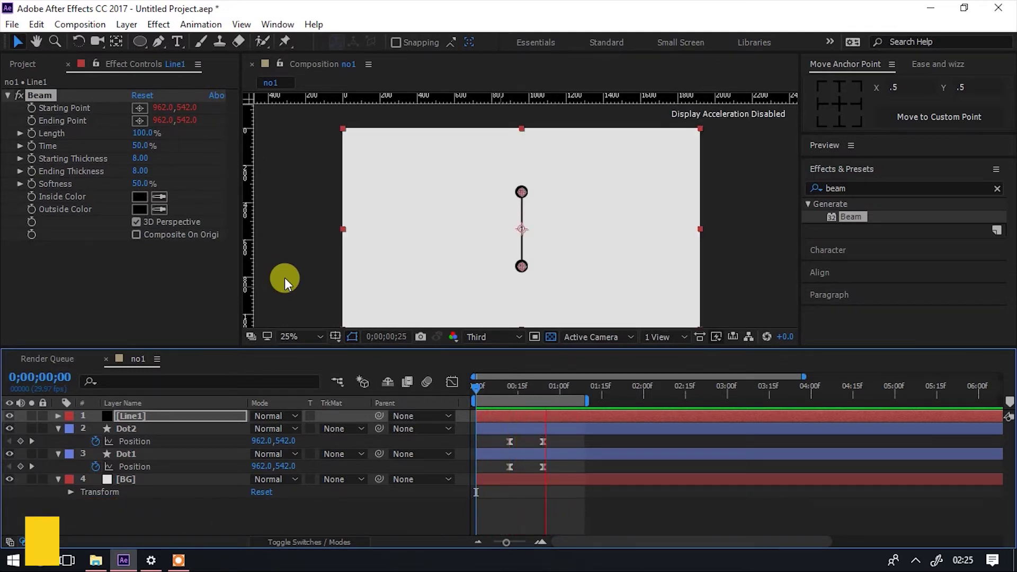
left_click(85, 285)
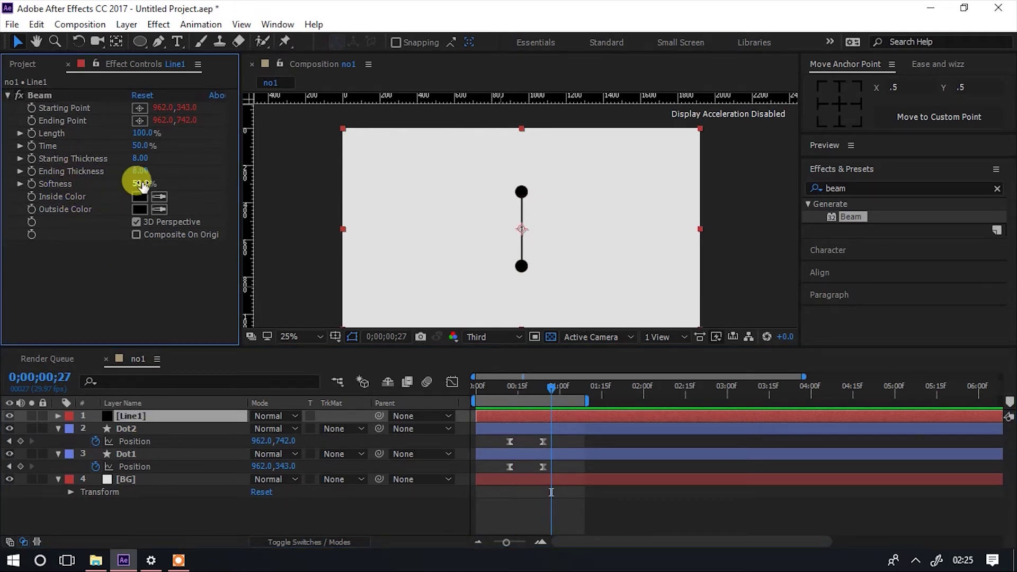
- Set Beam Softness to 0% for a hard-edged line
left_click_drag(140, 182, 253, 182)
left_click(254, 184)
left_click(287, 217)
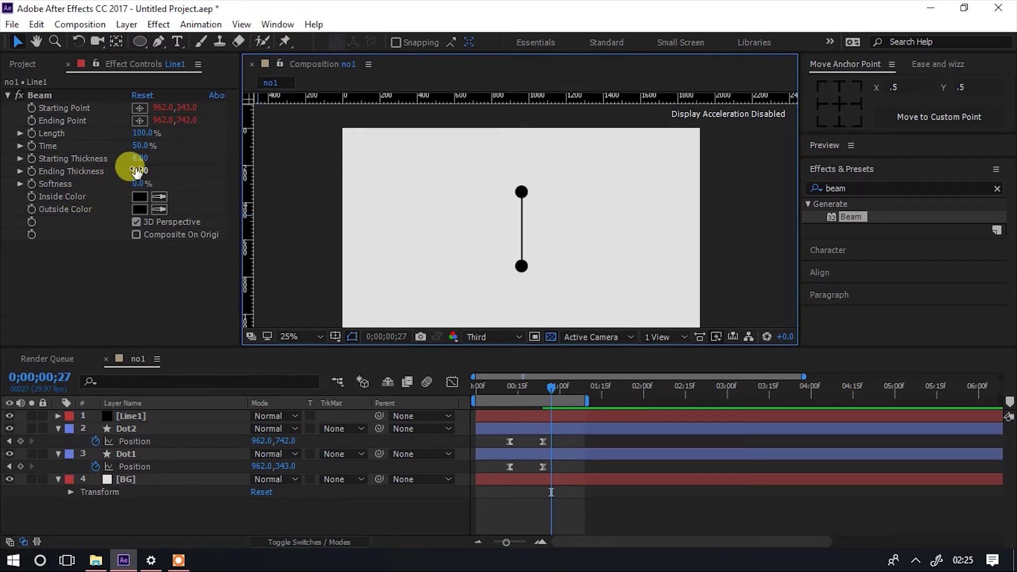
- Set Beam Starting and Ending Thickness to 18 (8+10) and preview the thicker line
left_click_drag(136, 171, 132, 168)
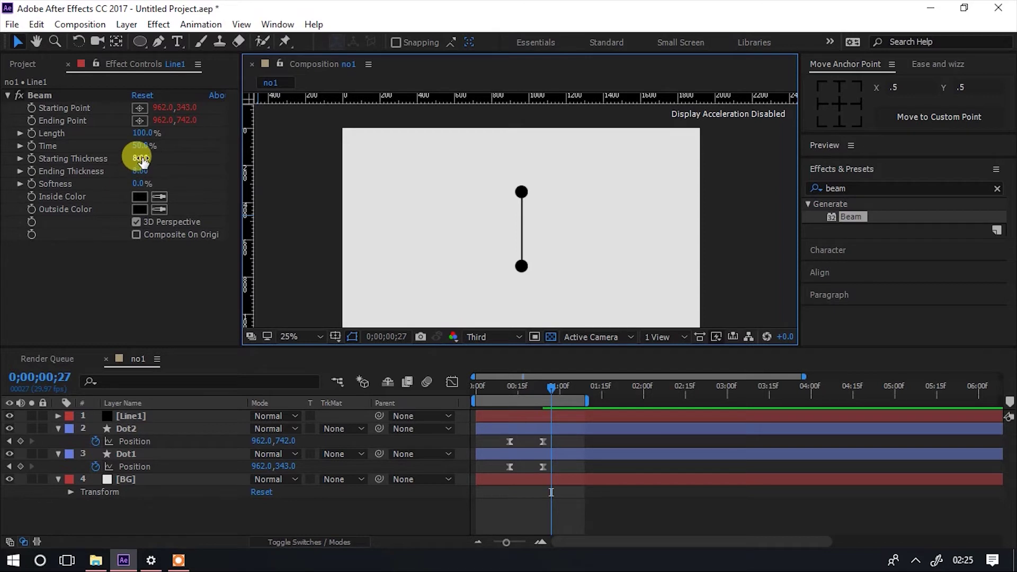
left_click(140, 158)
type("8")
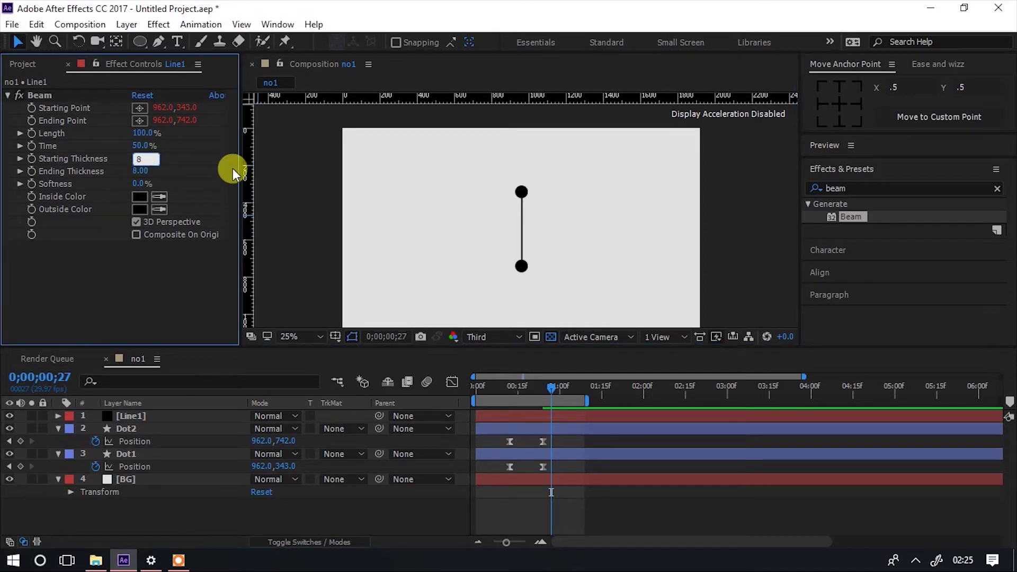
type("+110")
key("Return")
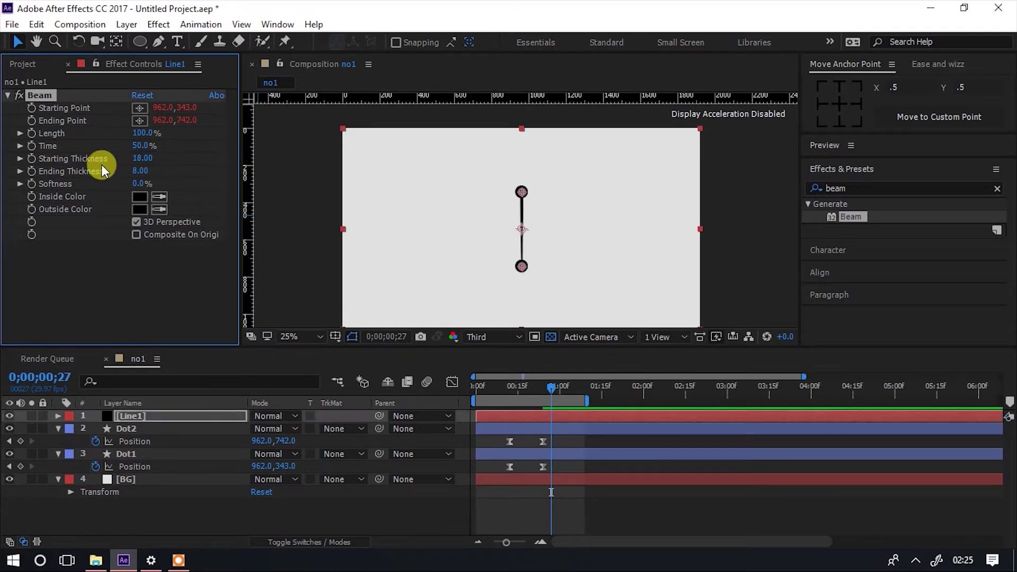
left_click(140, 171)
key("Right")
type("+10")
left_click(271, 181)
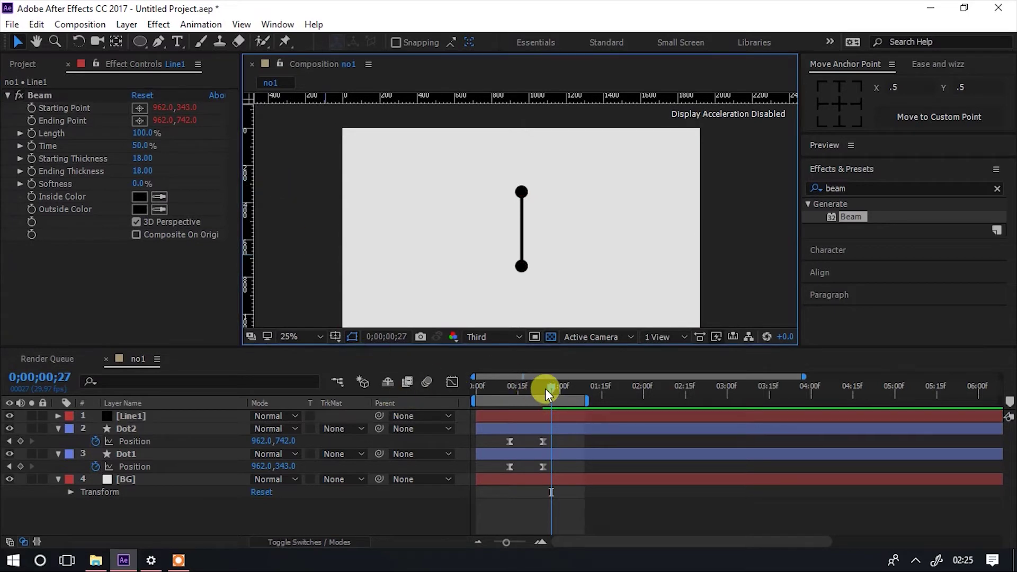
left_click_drag(549, 385, 472, 392)
key("space")
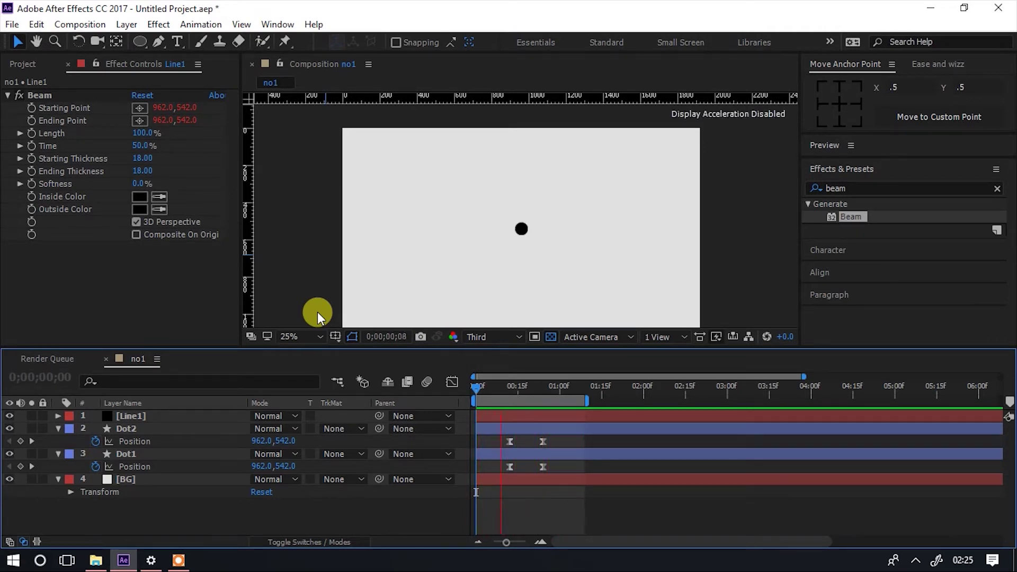
- Extend the work area to about two seconds and scrub to watch the line grow
key("space")
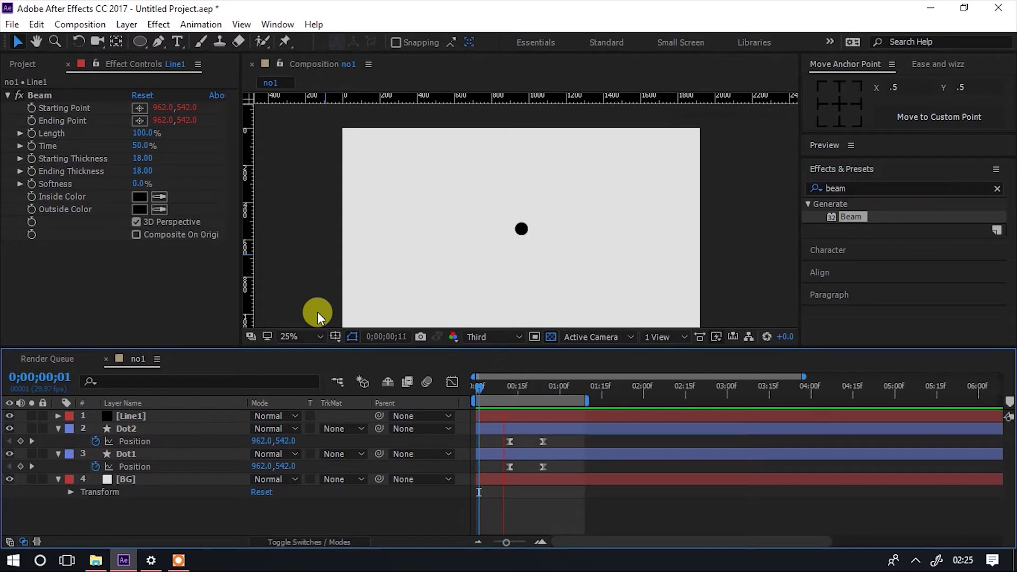
key("k")
key("k")
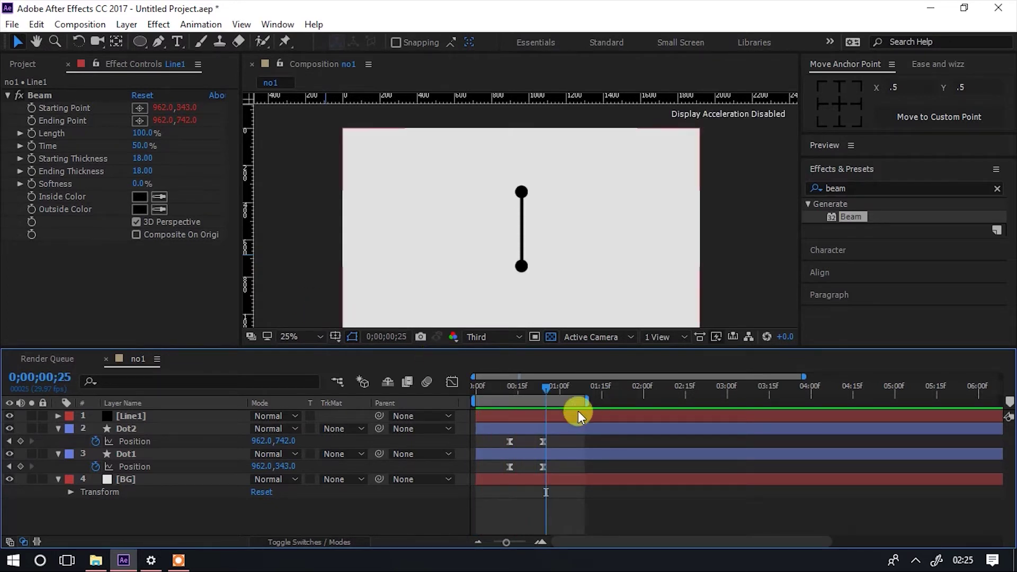
left_click_drag(587, 398, 698, 400)
left_click_drag(548, 385, 417, 386)
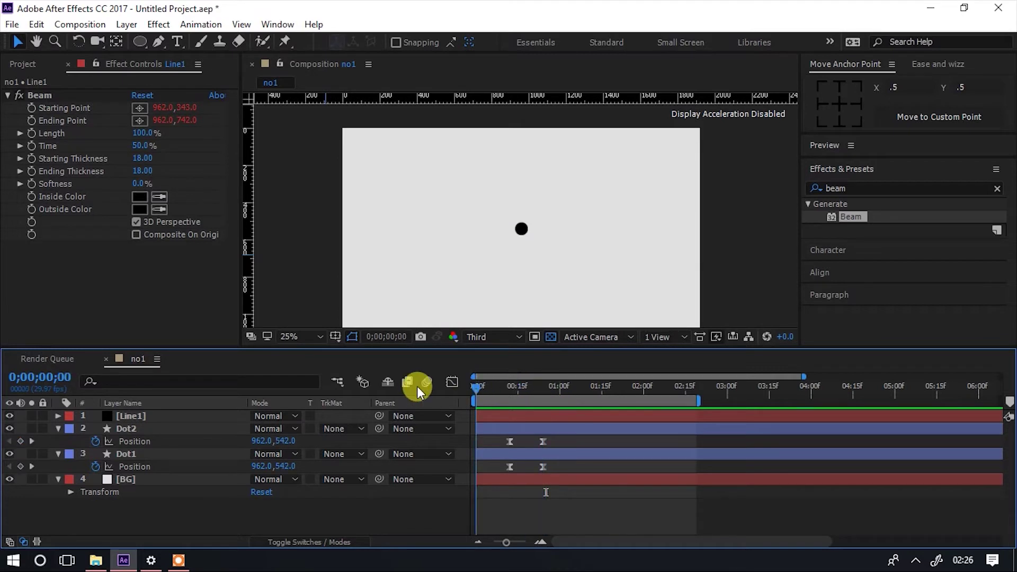
left_click_drag(497, 386, 554, 377)
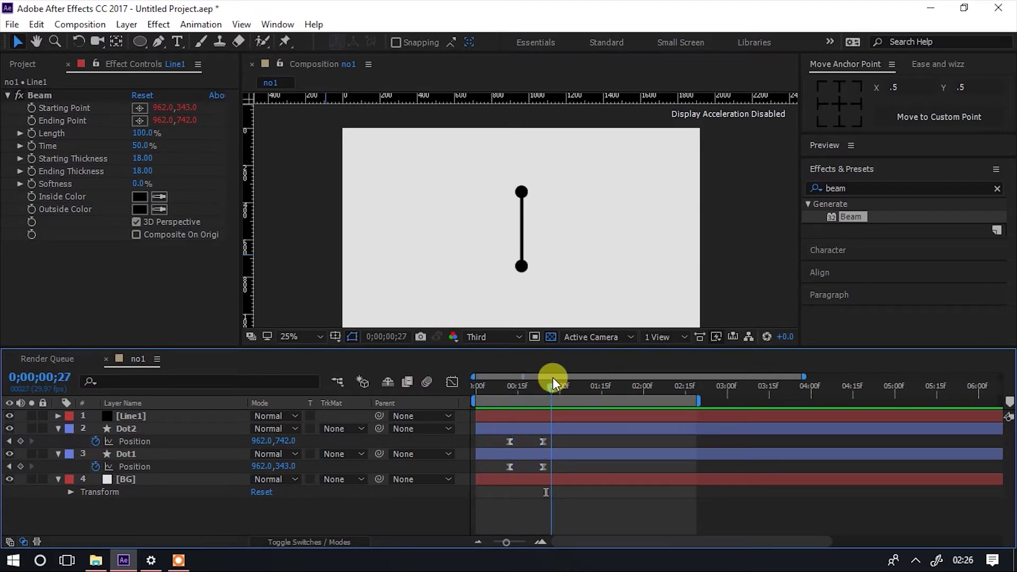
left_click_drag(554, 377, 552, 377)
- Inspect both dots' Position keyframes and preview the motion, settling around frame 26
left_click(9, 441)
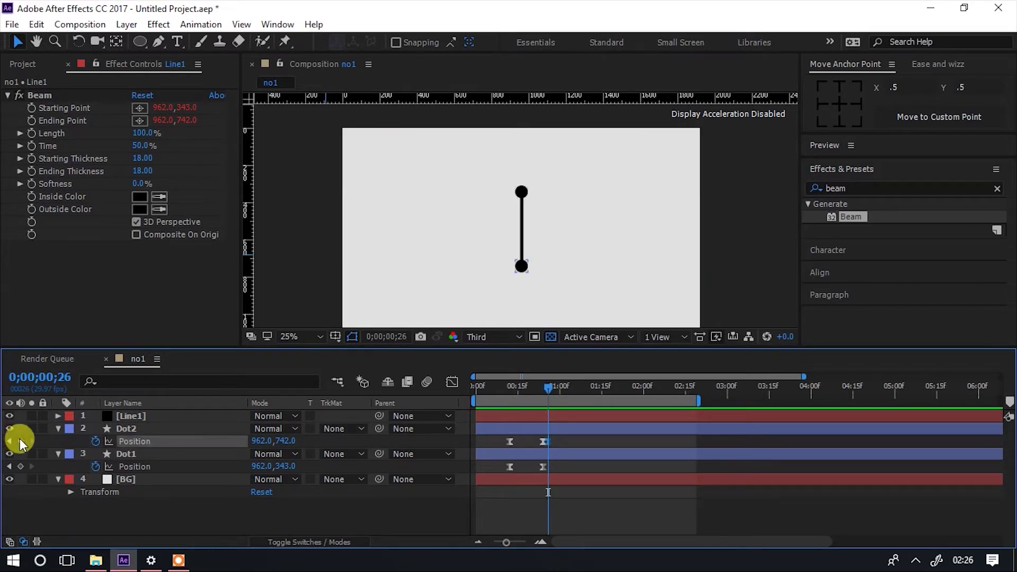
left_click(20, 466)
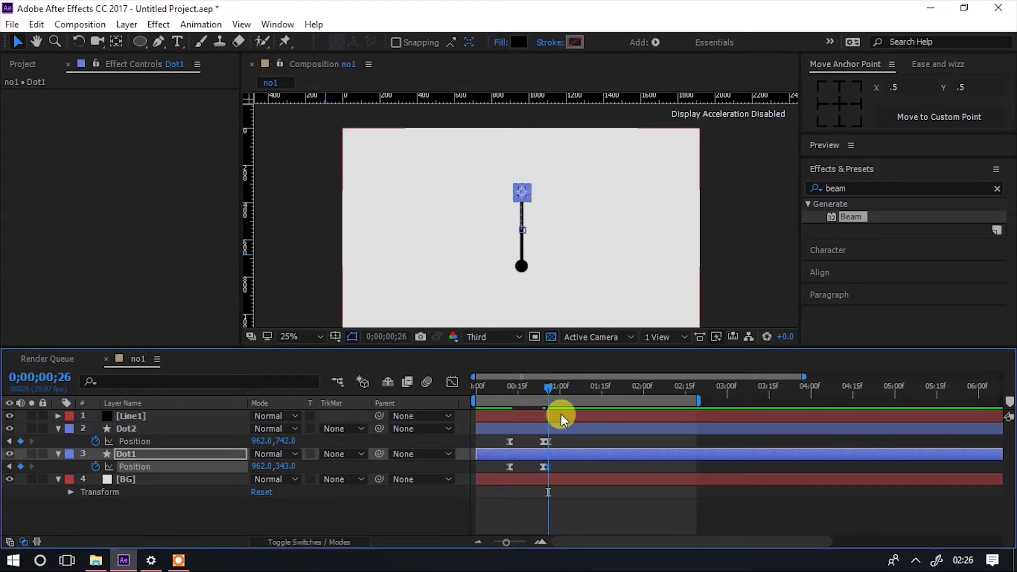
left_click(550, 442, "shift")
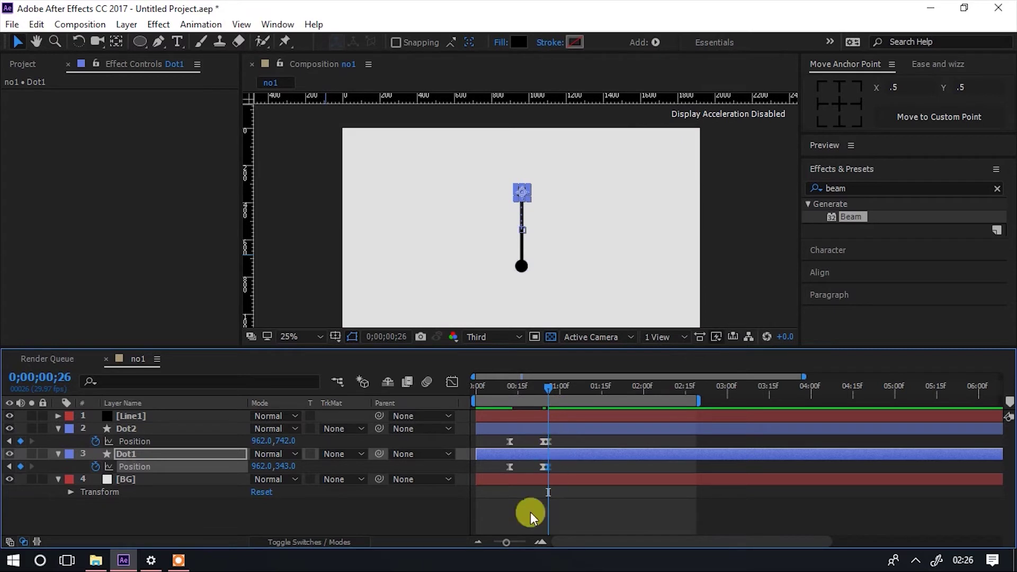
left_click_drag(506, 541, 510, 541)
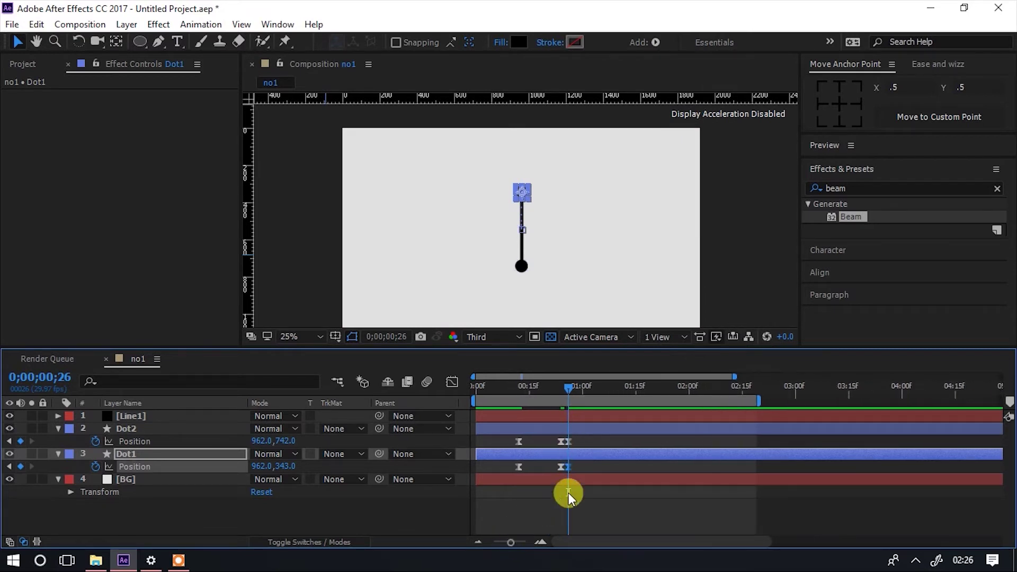
mouse_move(568, 389)
left_mouse_down()
mouse_move(534, 395)
mouse_move(554, 392)
left_mouse_up()
left_click(551, 440)
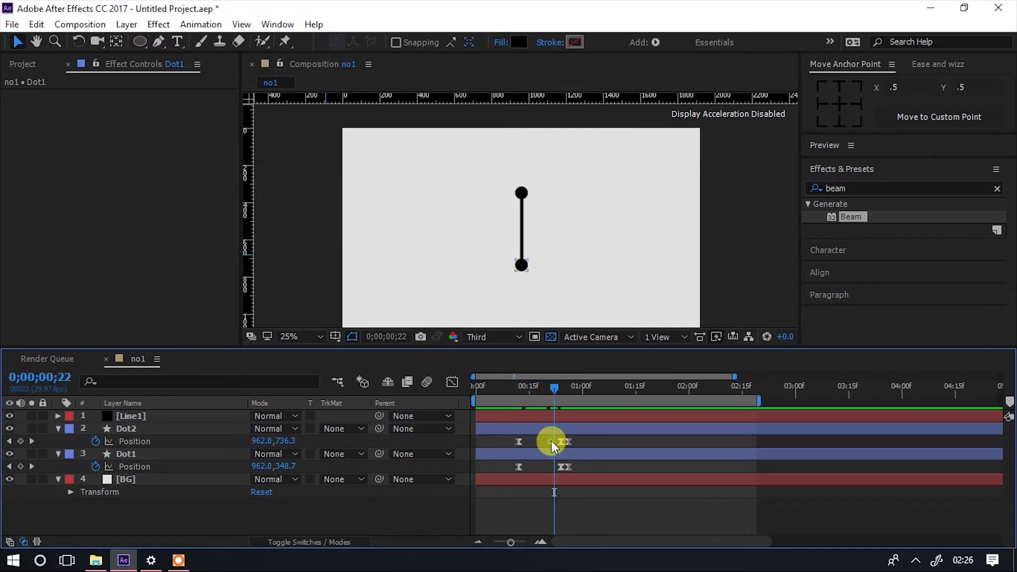
left_click_drag(551, 441, 557, 469)
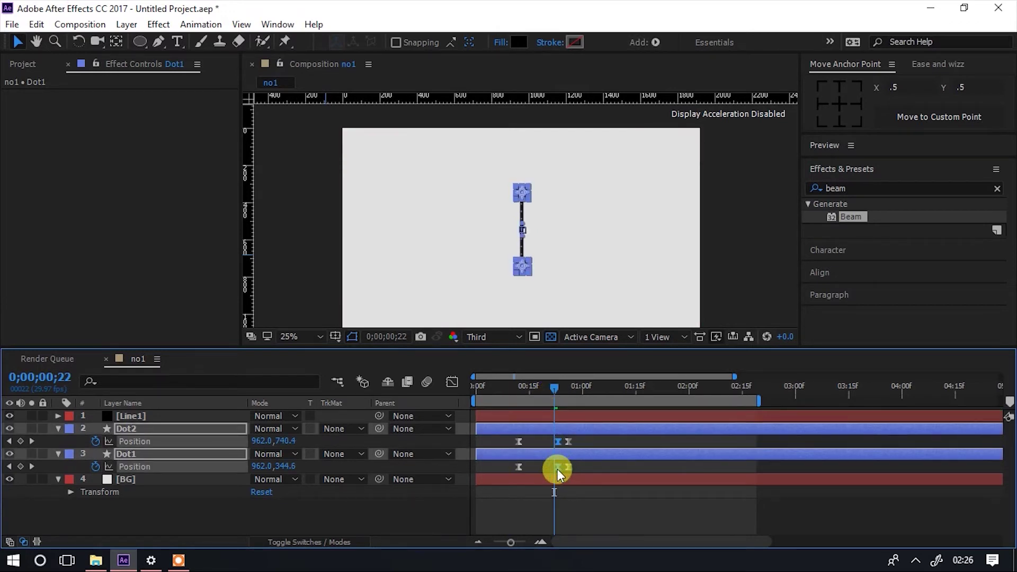
left_click_drag(543, 389, 493, 393)
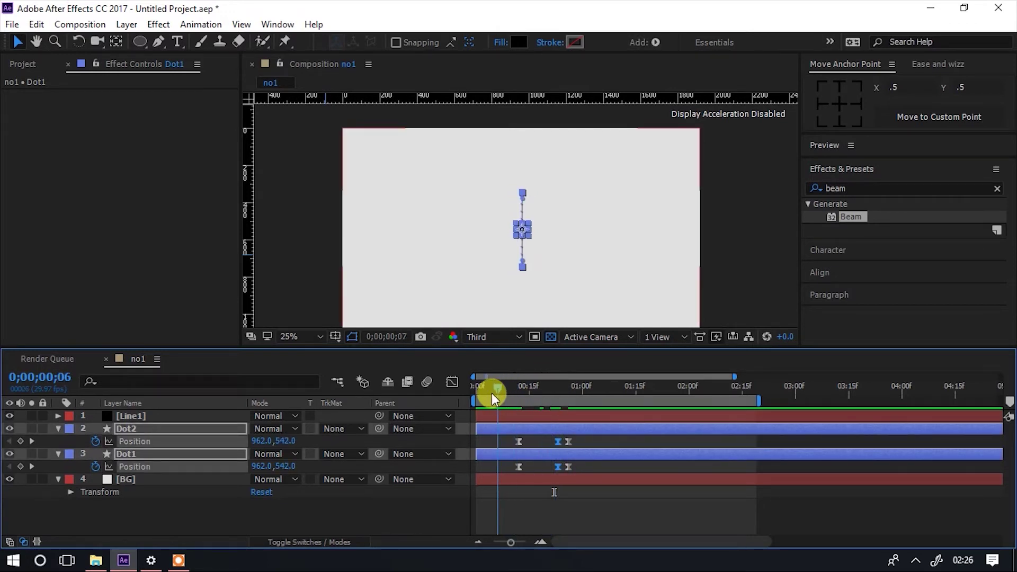
key("space")
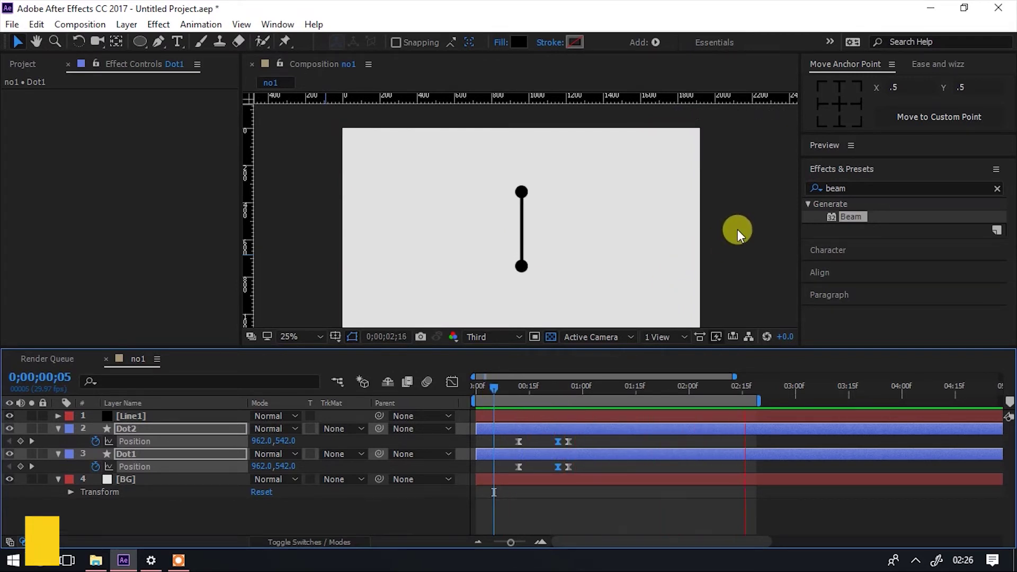
left_click(737, 230)
mouse_move(659, 380)
left_mouse_down()
mouse_move(573, 395)
mouse_move(586, 395)
left_mouse_up()
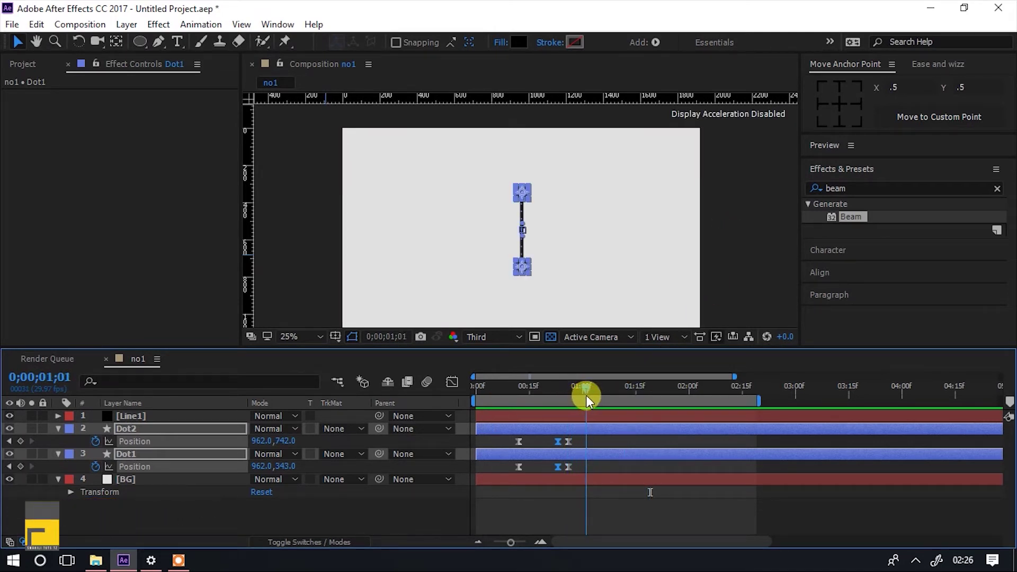
left_click(301, 276)
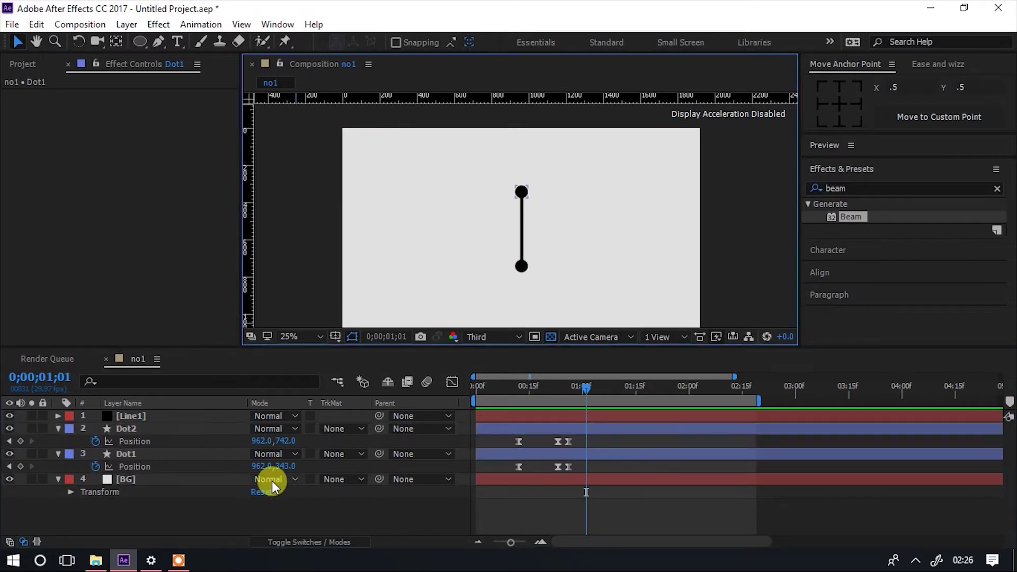
left_click(264, 509)
- At 1;01, set Dot2 and Dot1 Position X to 962+400 = 1362, creating keyframes
left_click(281, 441)
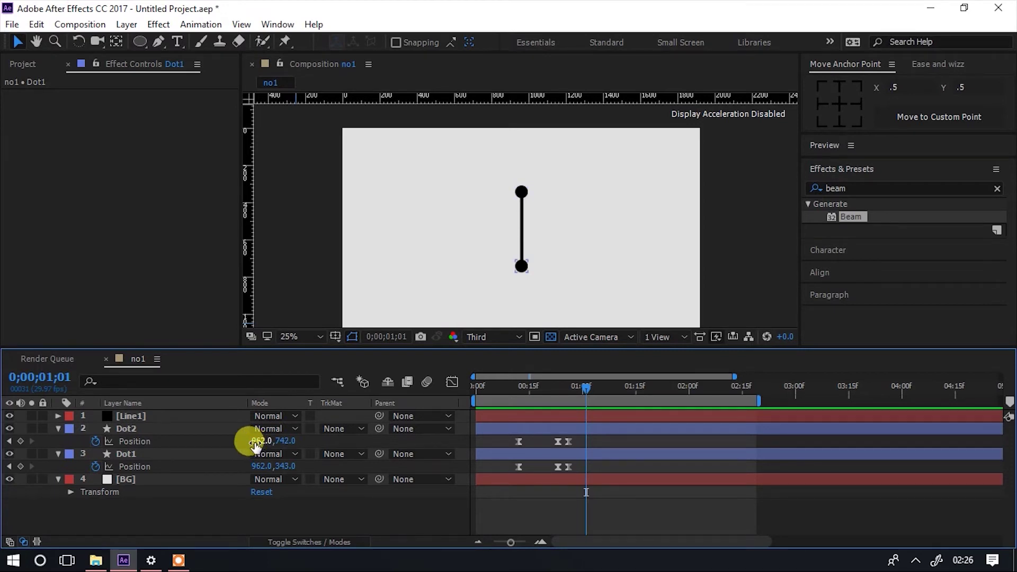
left_click_drag(253, 441, 295, 439)
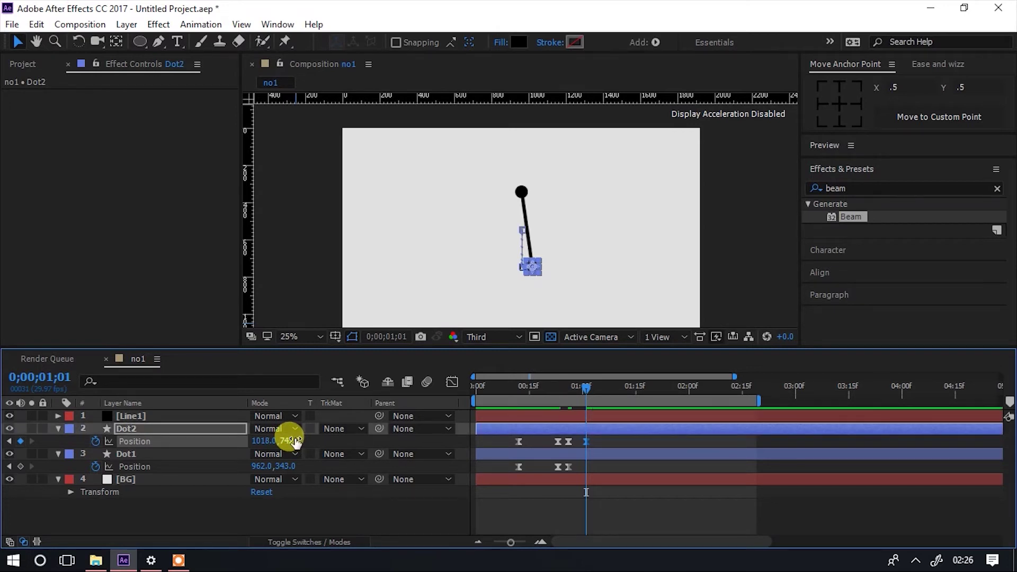
key("ctrl+z")
left_click(262, 441)
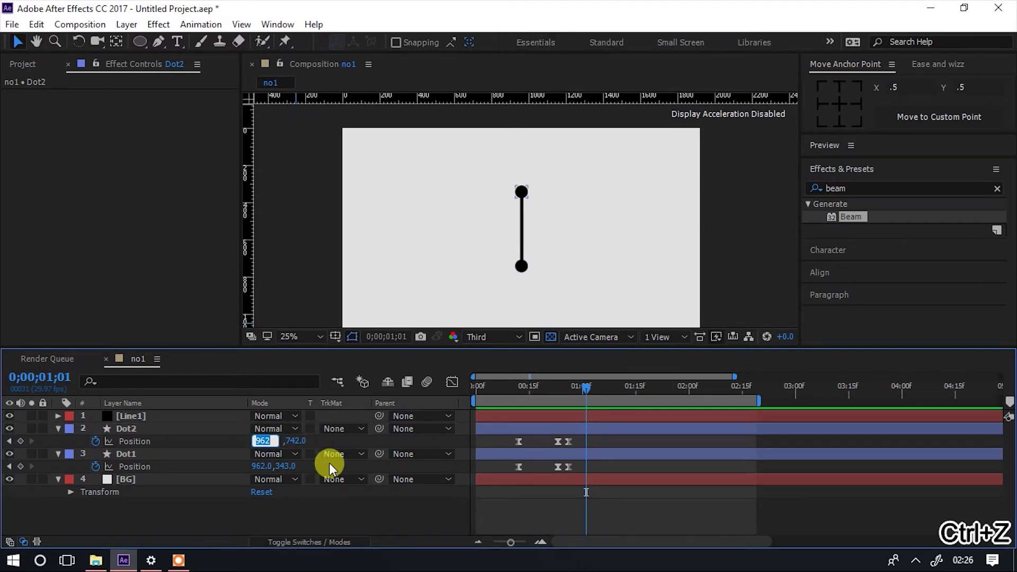
key("Right")
type("+")
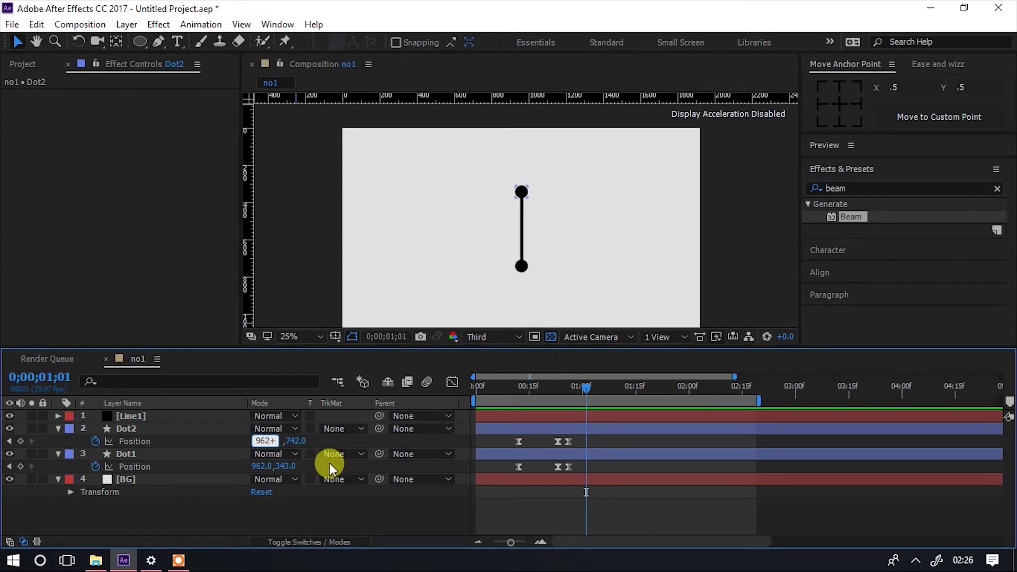
type("400")
key("Return")
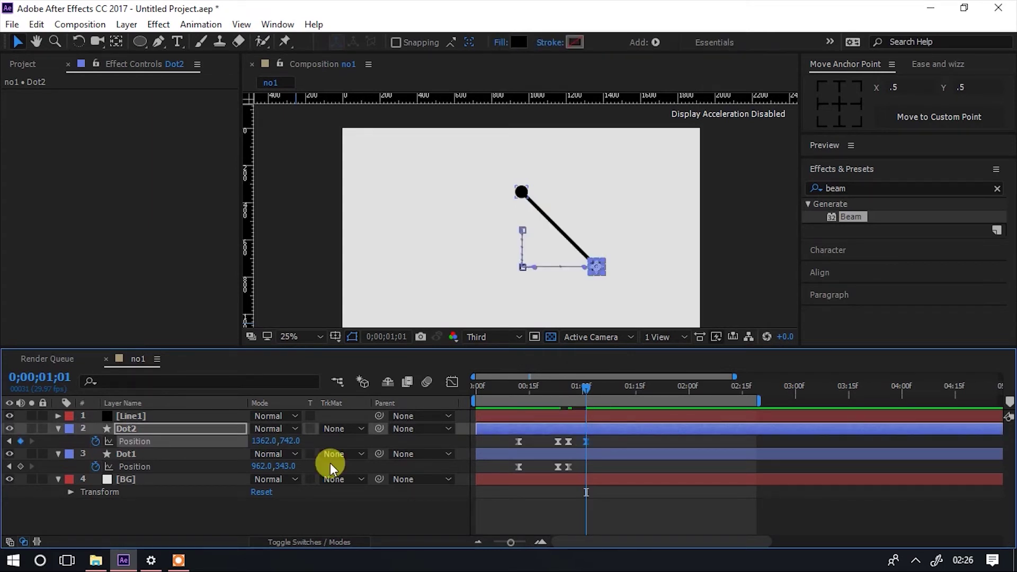
left_click(274, 467)
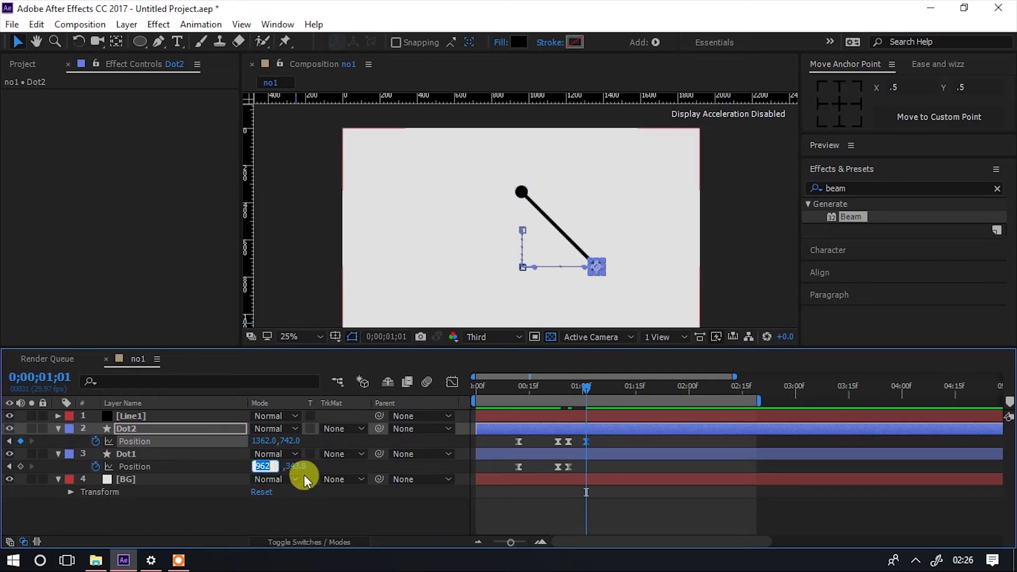
key("Right")
type("400")
left_click(304, 472)
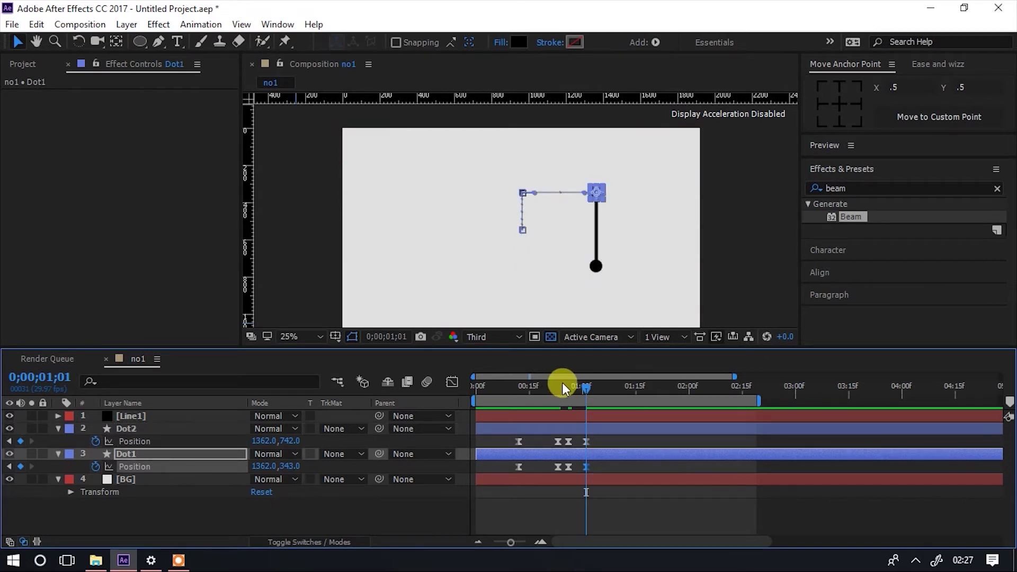
left_click_drag(580, 386, 511, 392)
- Preview the animation, then shift both dots' last Position keyframes slightly later
key("space")
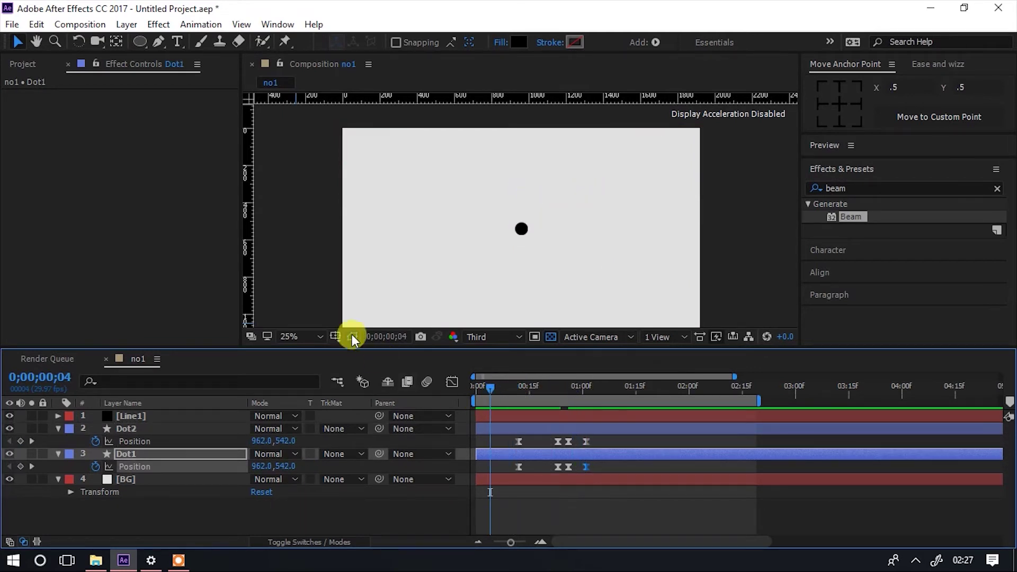
key("space")
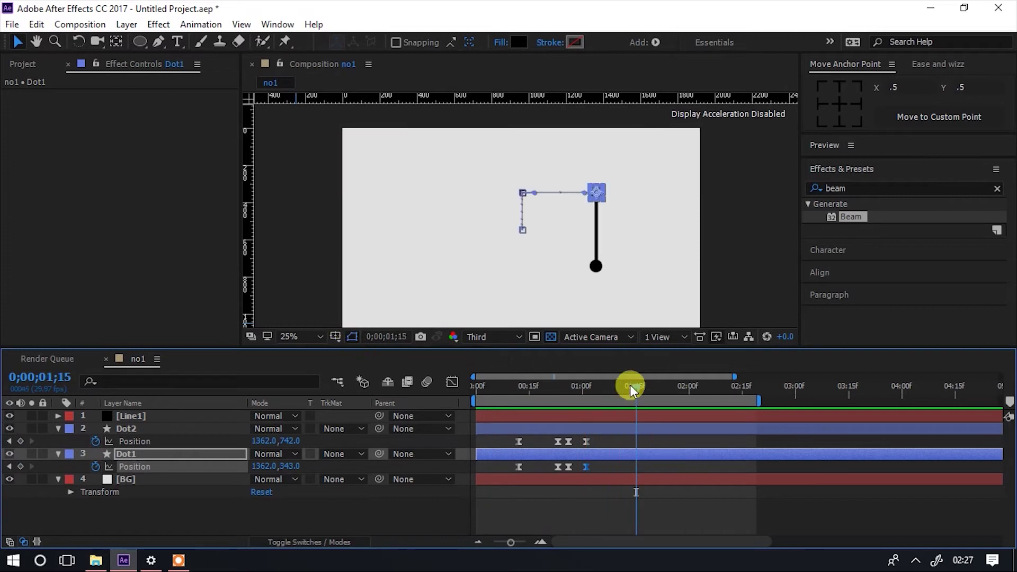
left_click_drag(630, 384, 430, 401)
key("space")
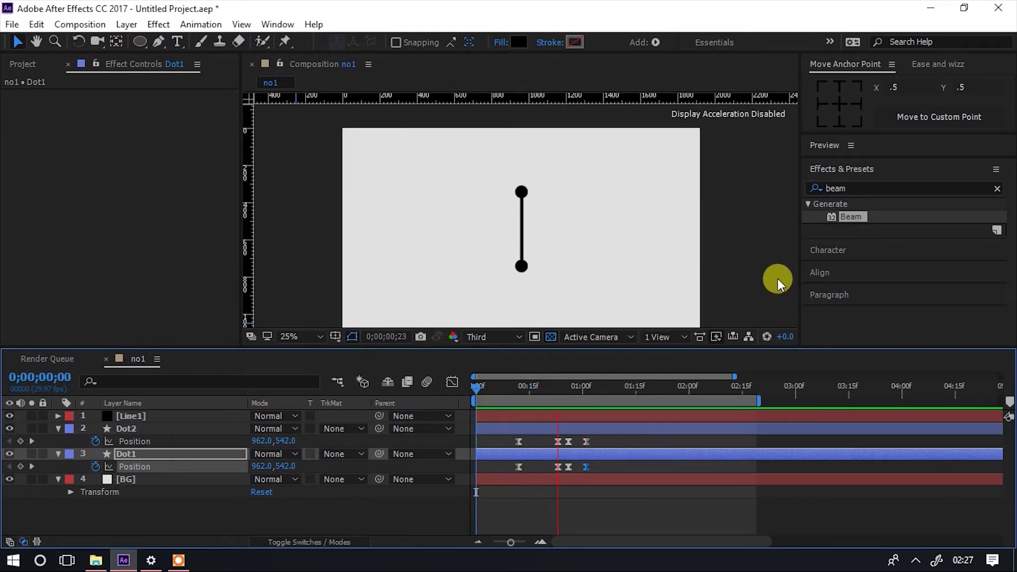
key("space")
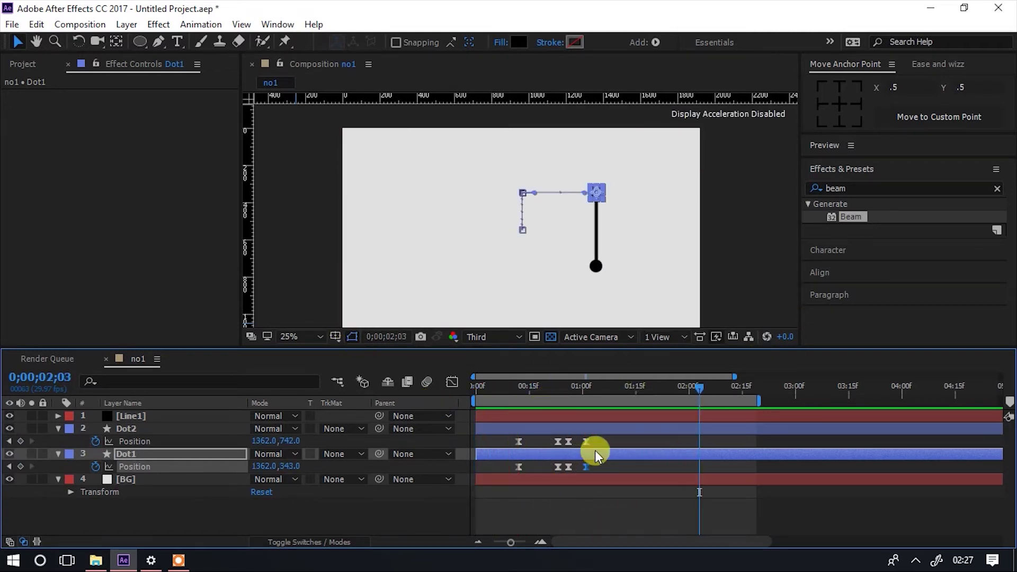
left_click(587, 441)
left_click(584, 468, "shift")
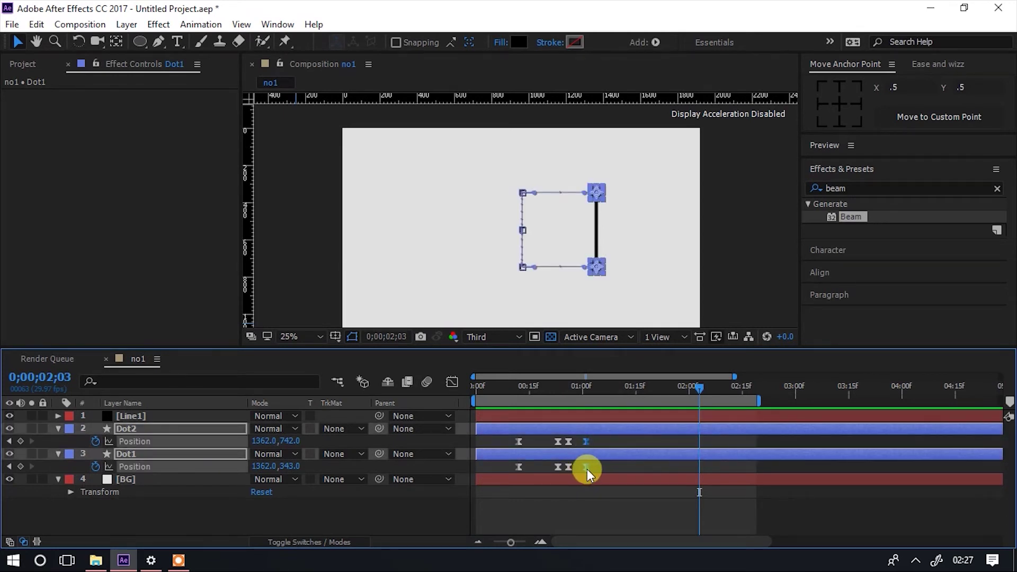
left_click_drag(585, 469, 599, 466)
- Push Dot2's last keyframe later than Dot1's and preview, ending near 1;12
left_click_drag(697, 385, 599, 397)
left_click(622, 514)
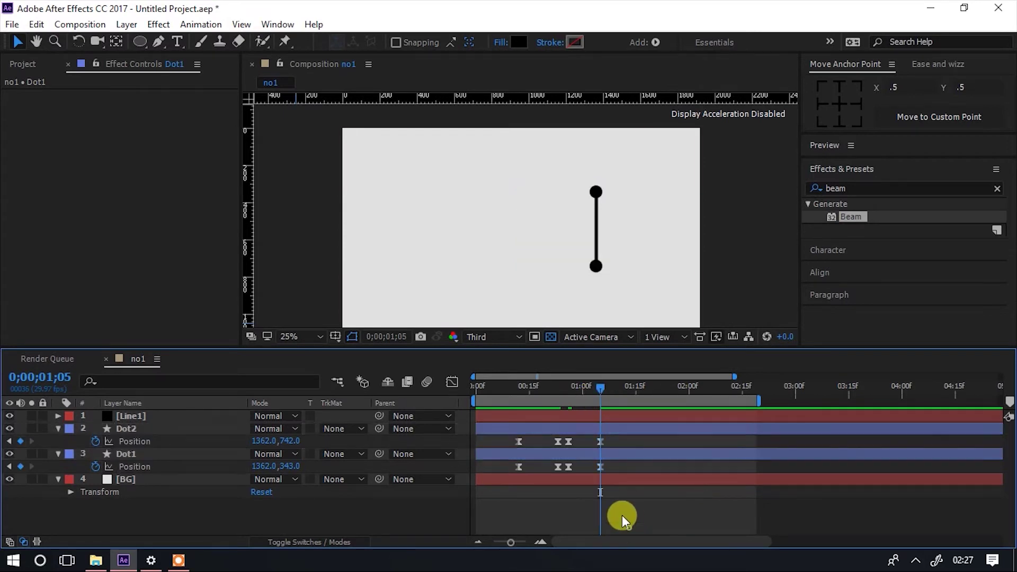
left_click_drag(599, 446, 608, 443)
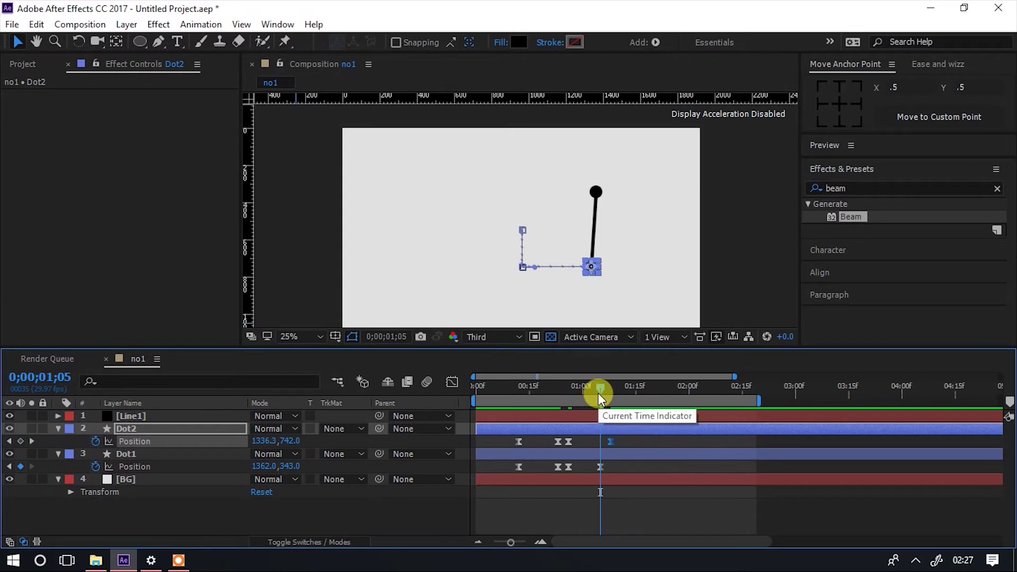
key("space")
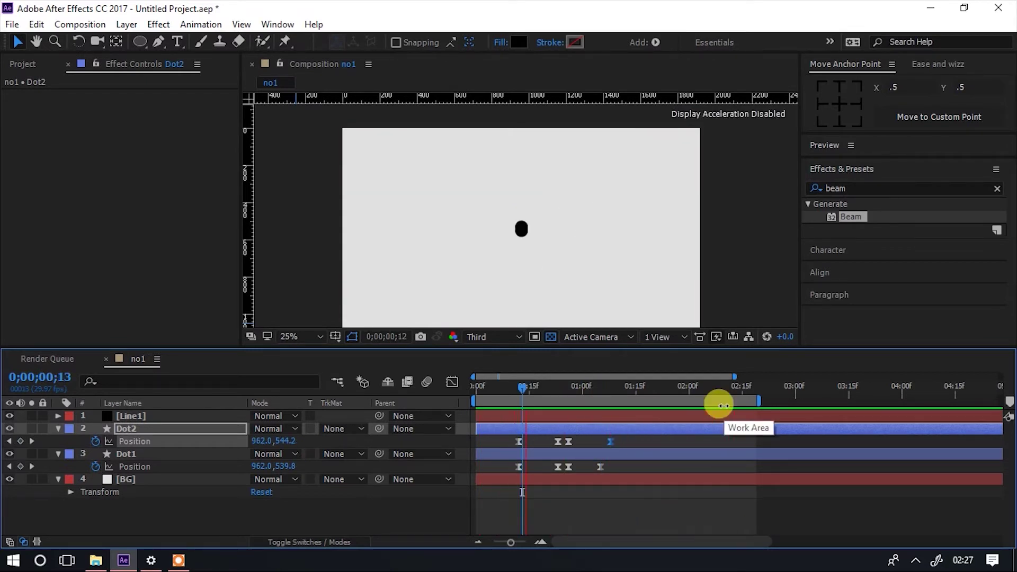
key("space")
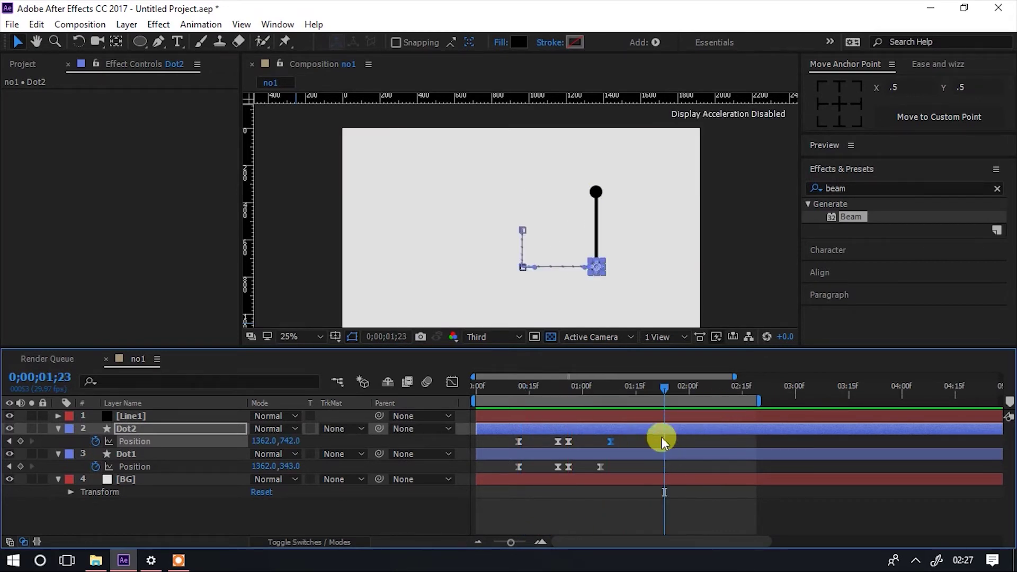
left_click_drag(664, 388, 474, 395)
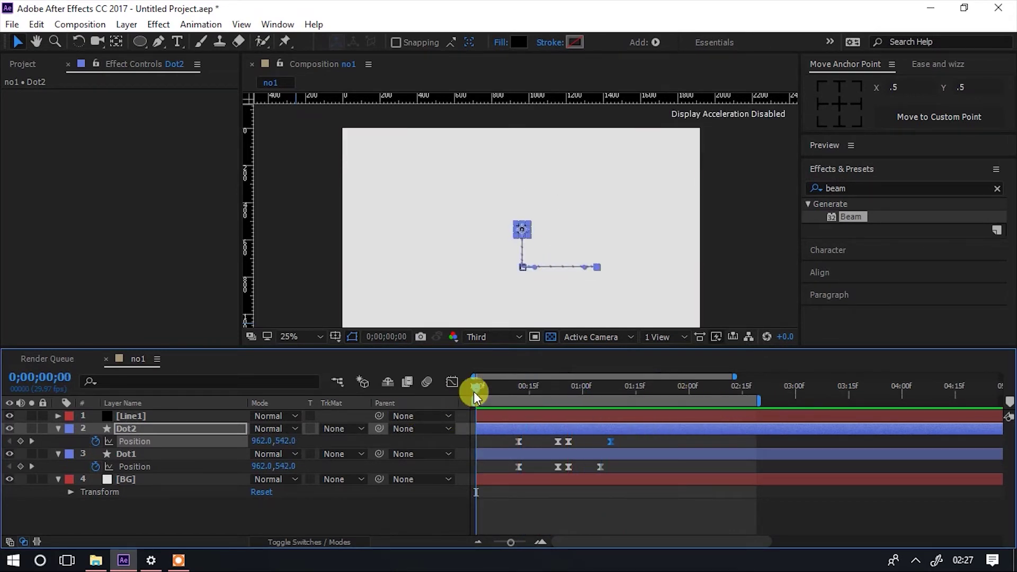
key("space")
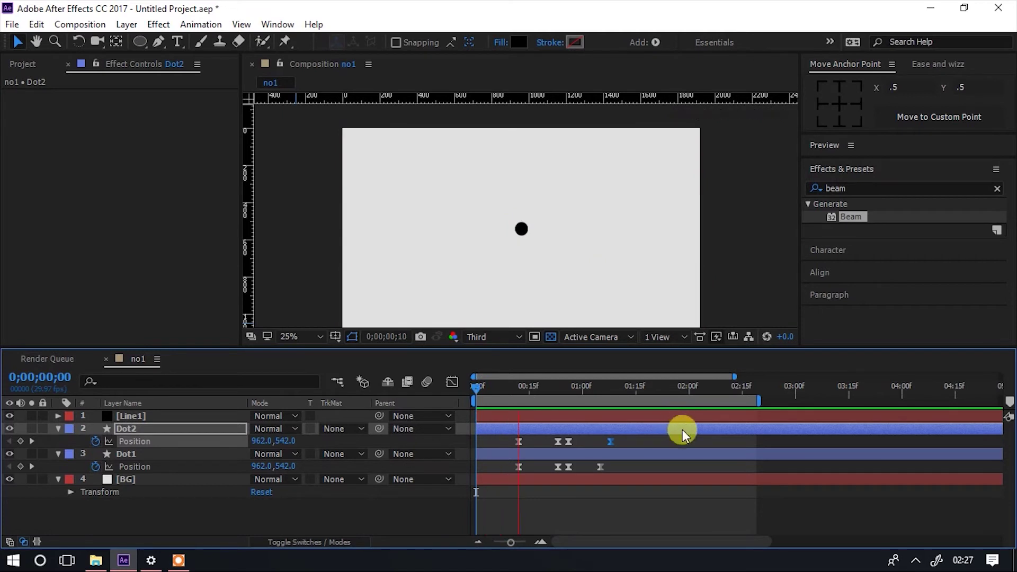
key("space")
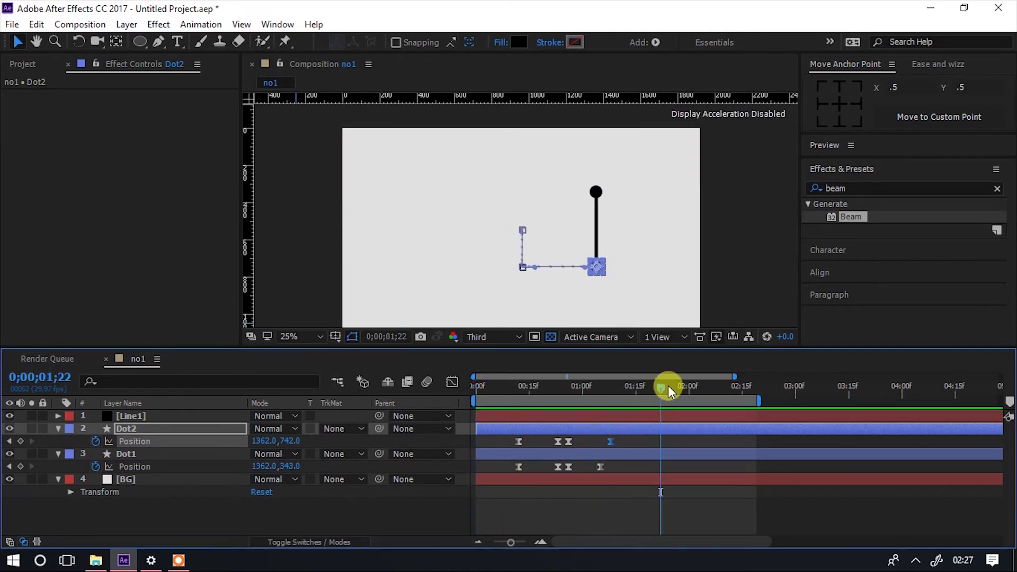
left_click_drag(661, 384, 624, 393)
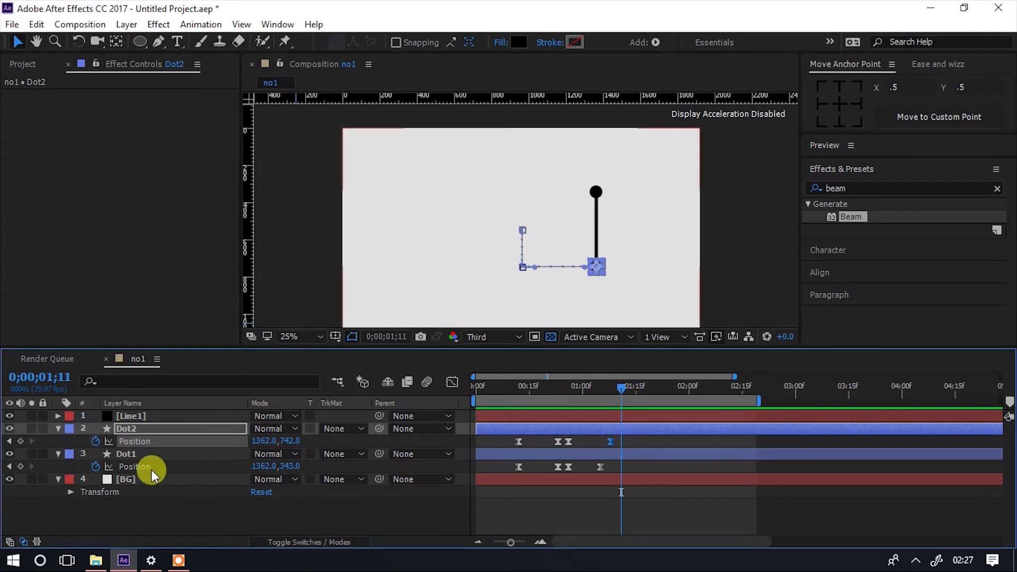
- Add hold Position keyframes for Dot2 and Dot1 at 1;11
left_click(20, 441)
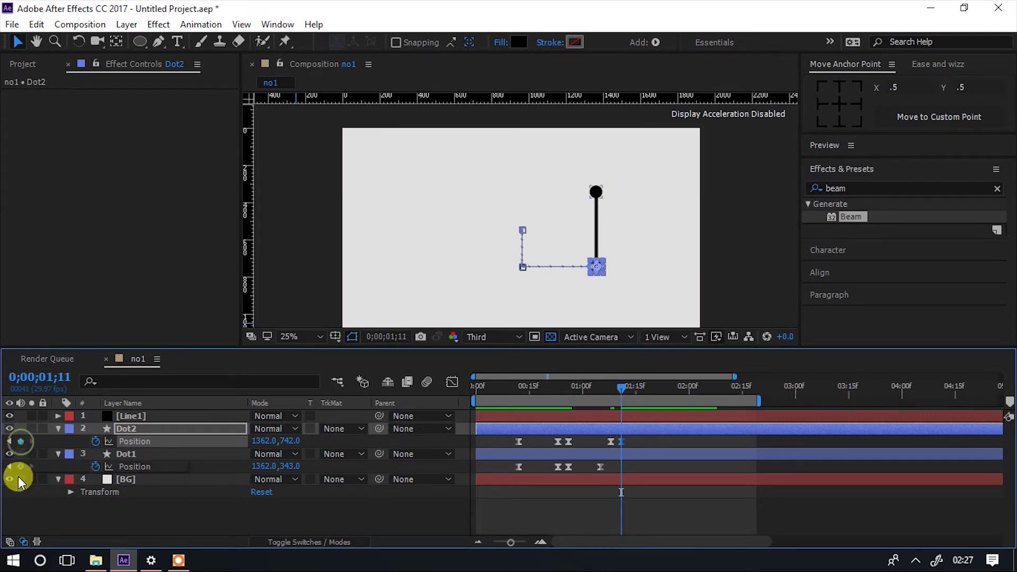
left_click(21, 466)
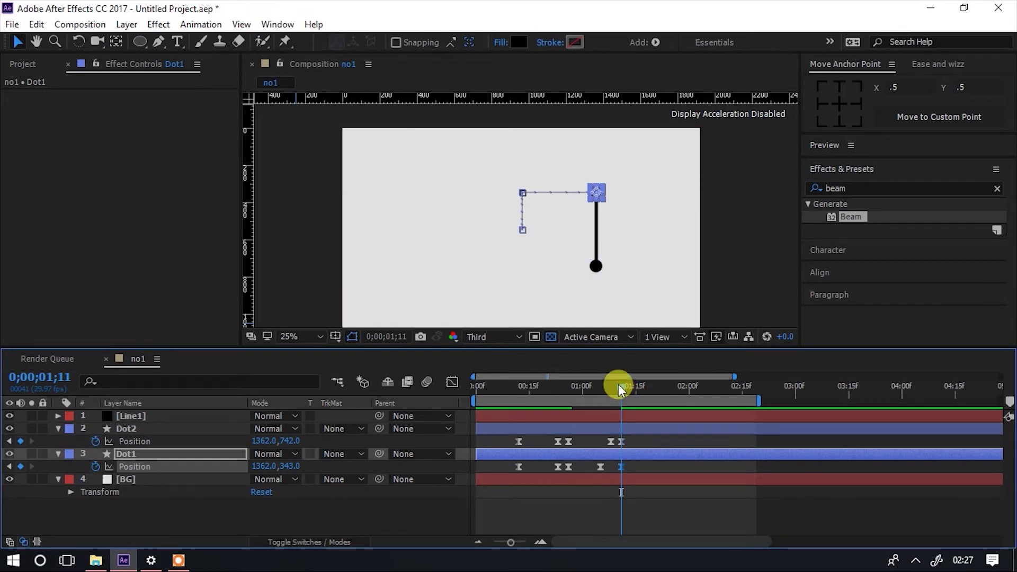
mouse_move(619, 385)
left_mouse_down()
mouse_move(601, 387)
mouse_move(646, 379)
left_mouse_up()
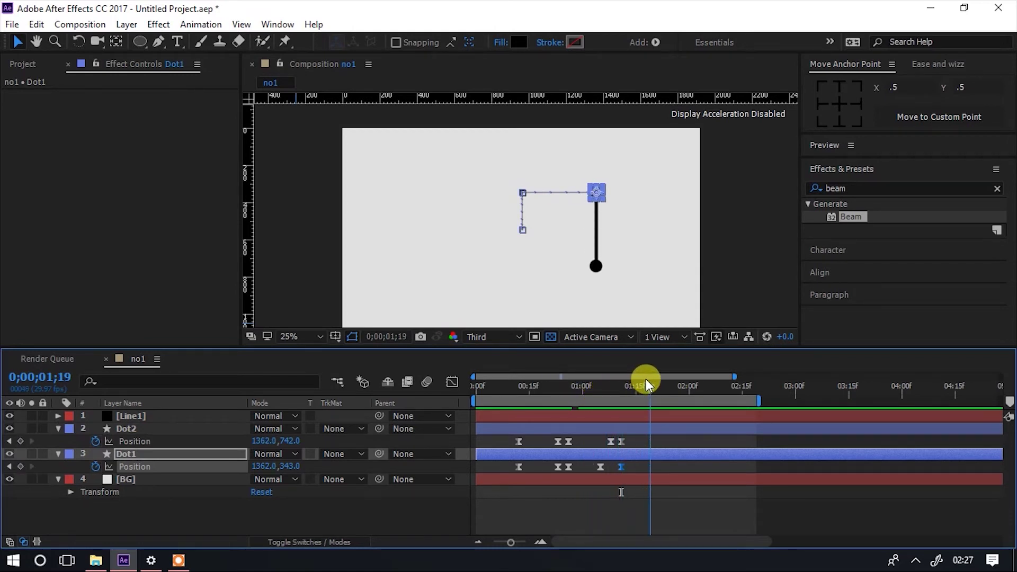
- At 1;19, set Dot2 and Dot1 Position X to 562
left_click_drag(646, 380, 646, 379)
left_click(260, 440)
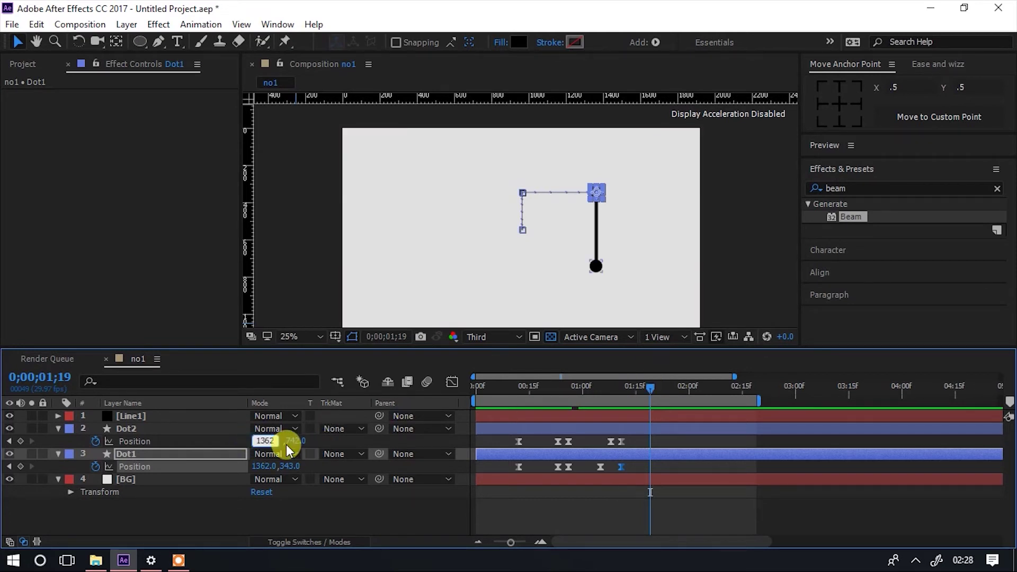
type("-8")
type("00")
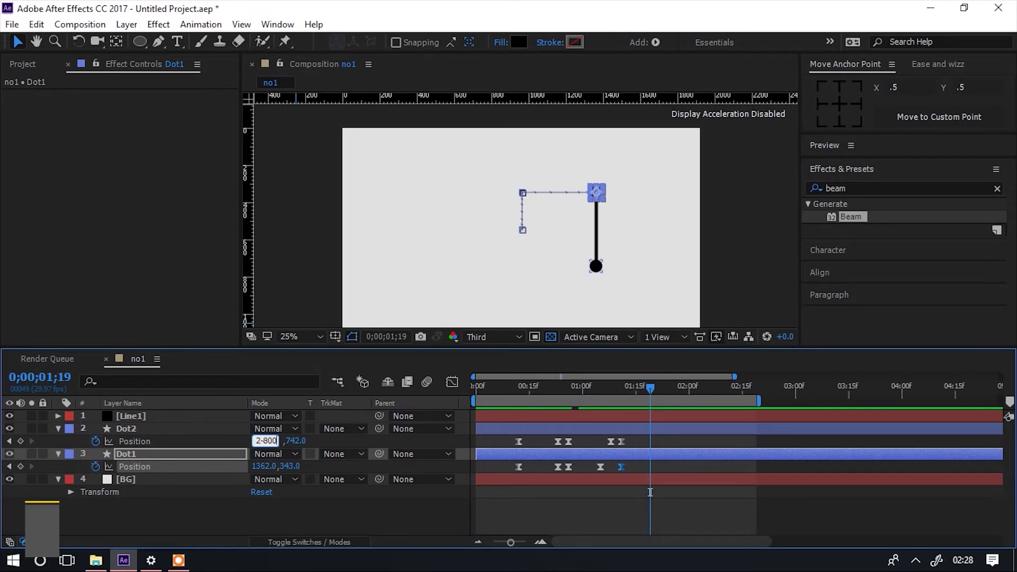
left_click(287, 447)
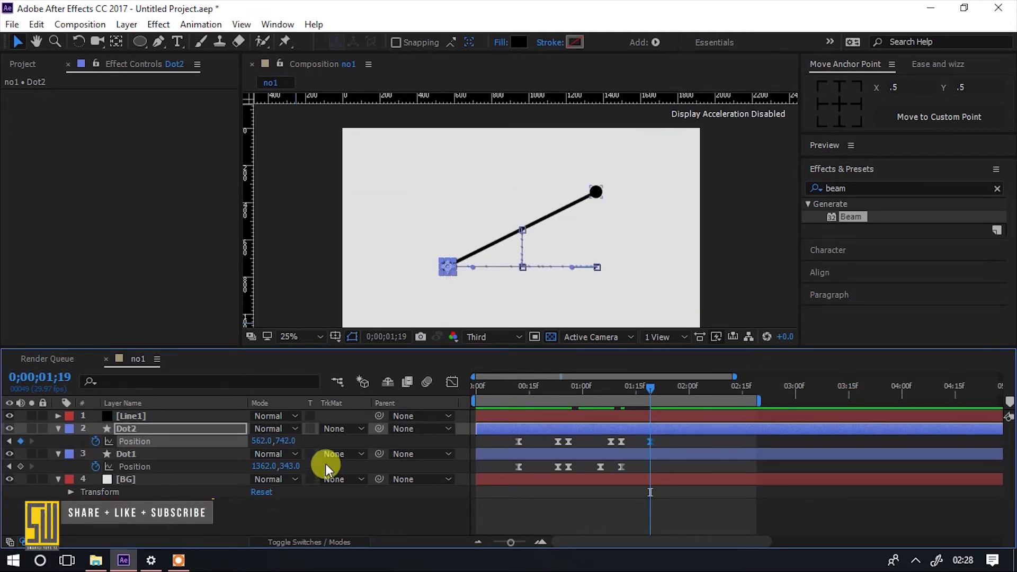
left_click(263, 466)
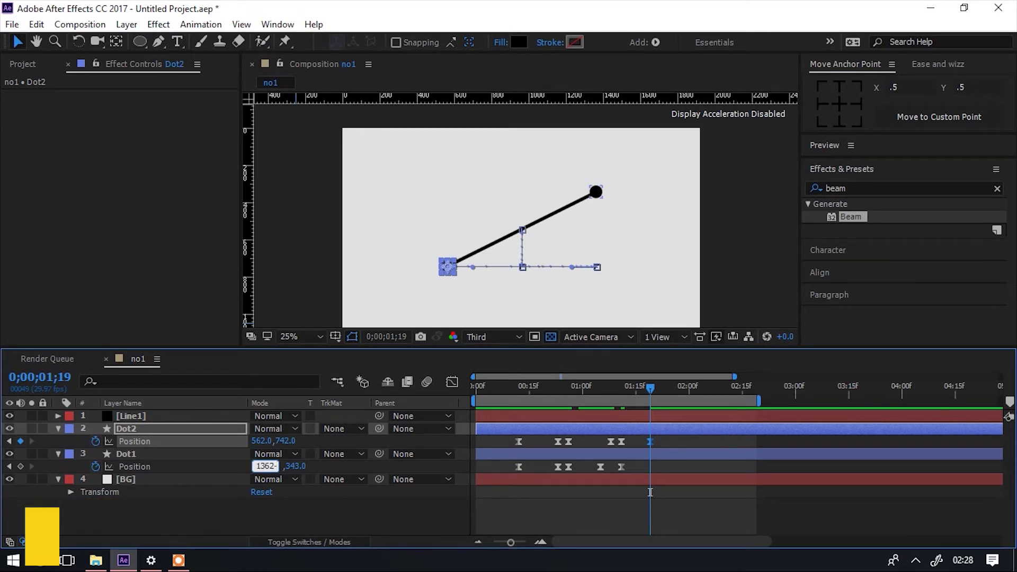
type("-800")
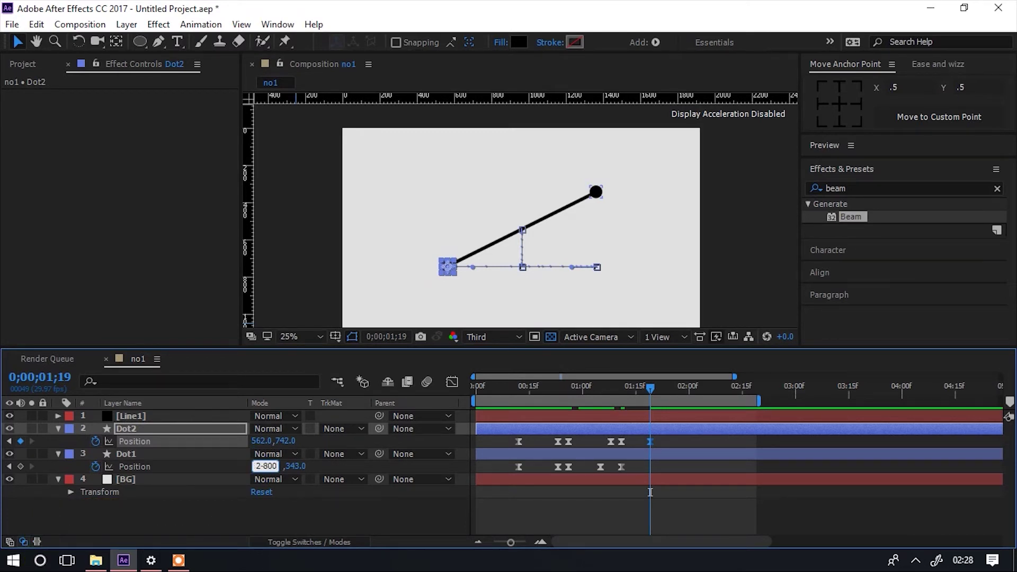
key("Return")
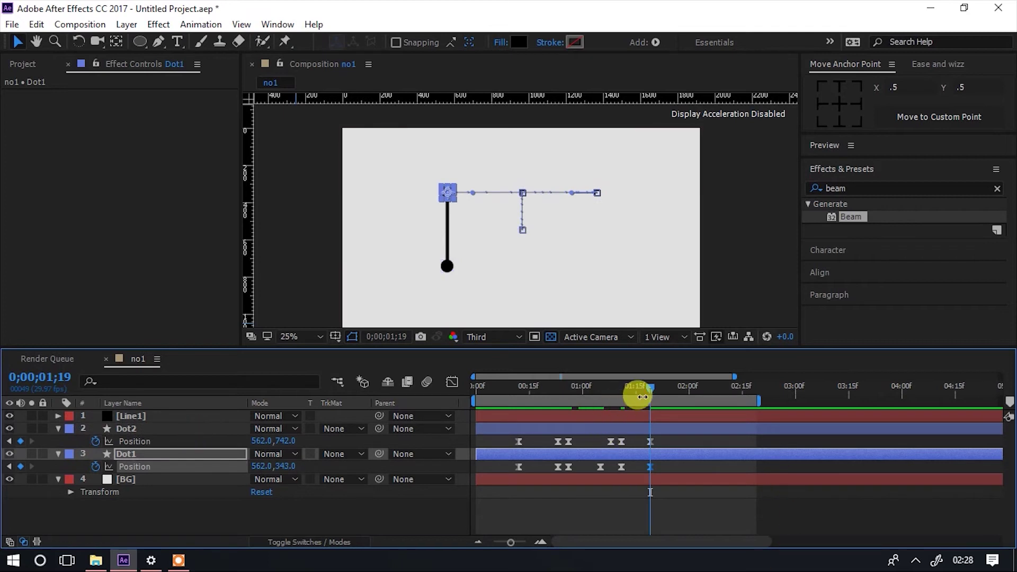
- Move Dot1's final Position keyframe later to about 1;27 and review the timing
left_click_drag(649, 383, 474, 386)
key("space")
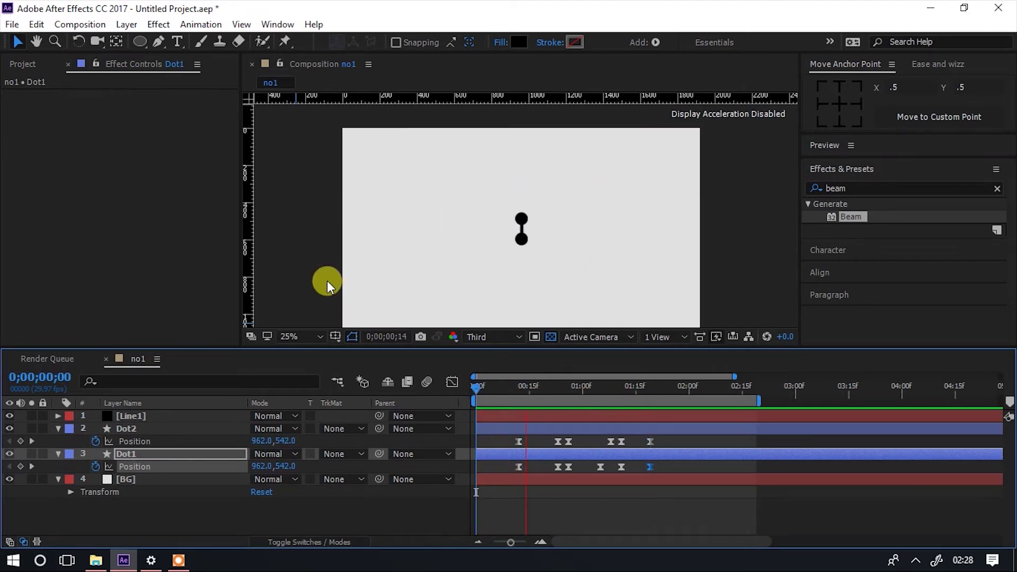
mouse_move(638, 396)
left_mouse_down()
mouse_move(708, 396)
mouse_move(654, 389)
left_mouse_up()
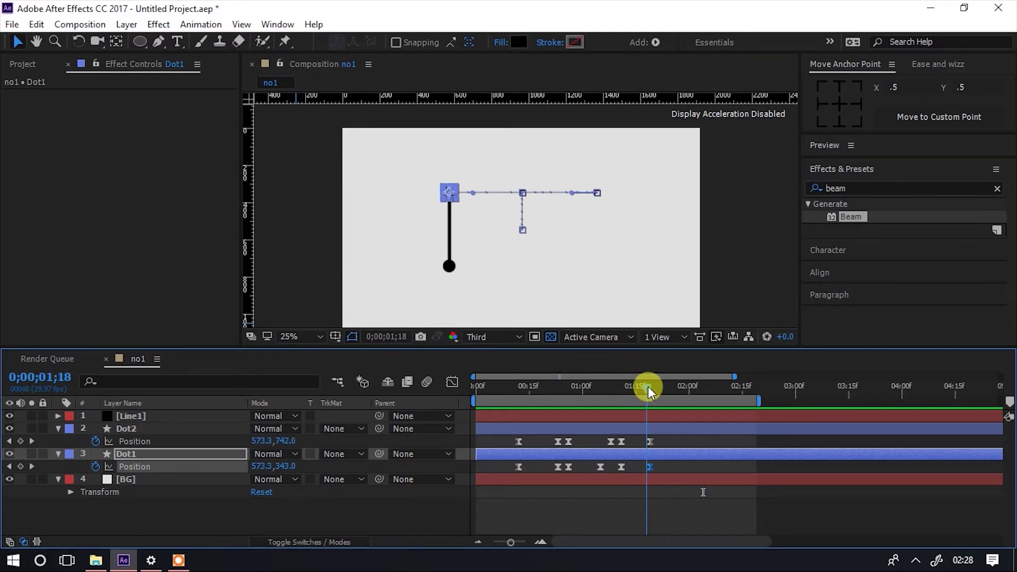
left_click(652, 383)
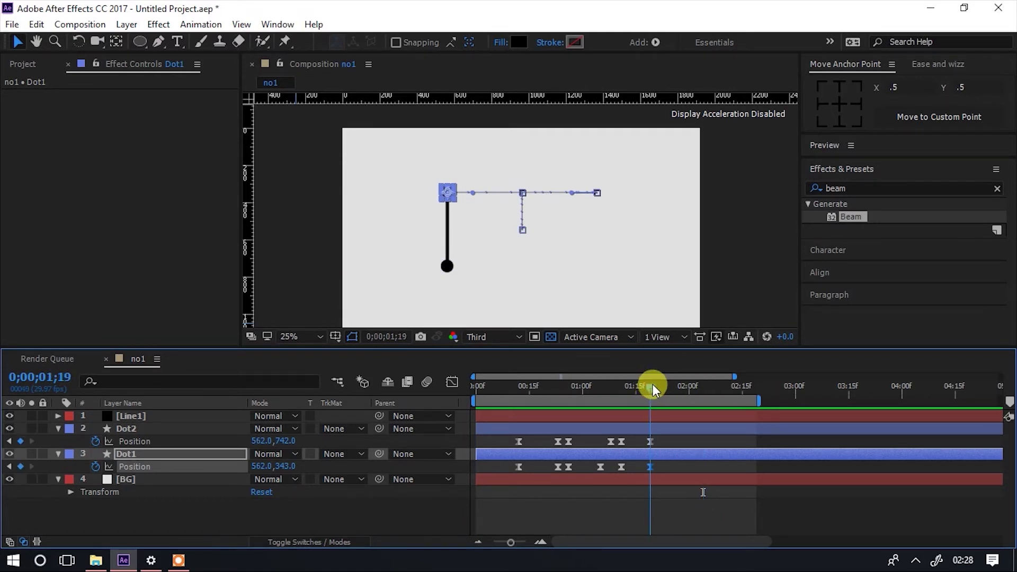
left_click(657, 466)
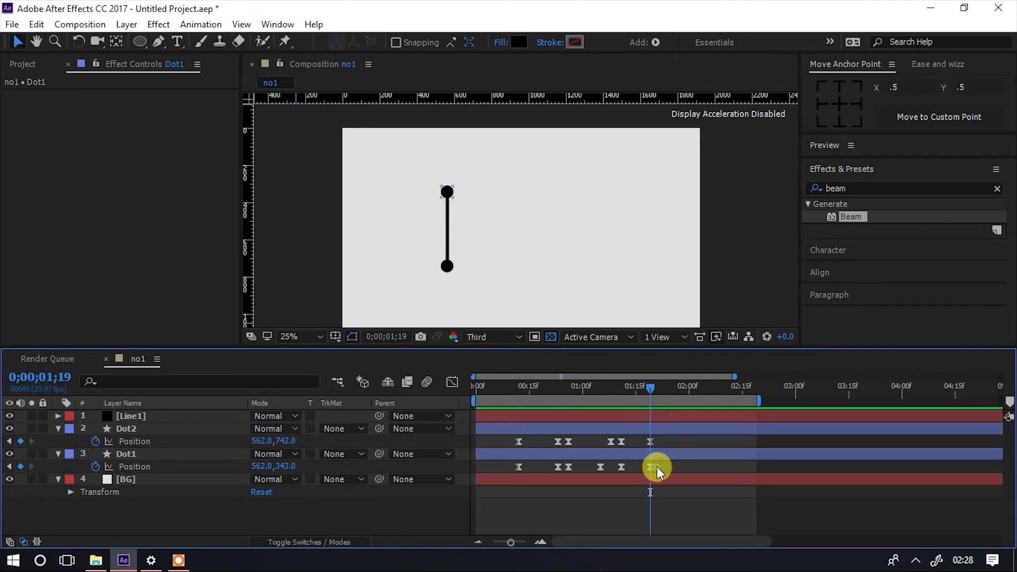
left_click(650, 467)
key("Delete")
left_click_drag(657, 468, 664, 467)
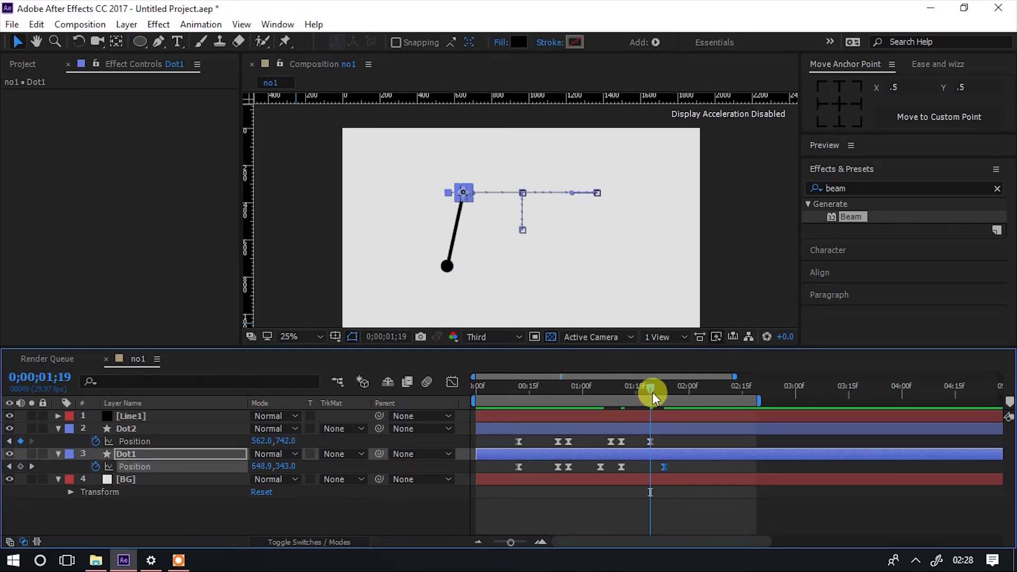
left_click_drag(653, 392, 578, 391)
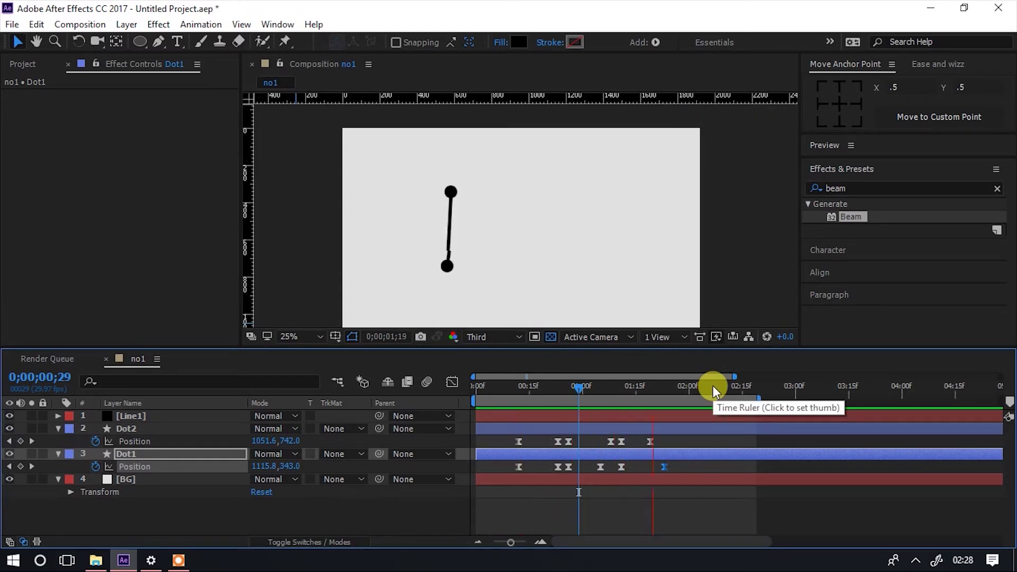
key("space")
- Align Dot2's last keyframe with Dot1's and nudge both slightly later, toward 2;00
left_click(652, 441)
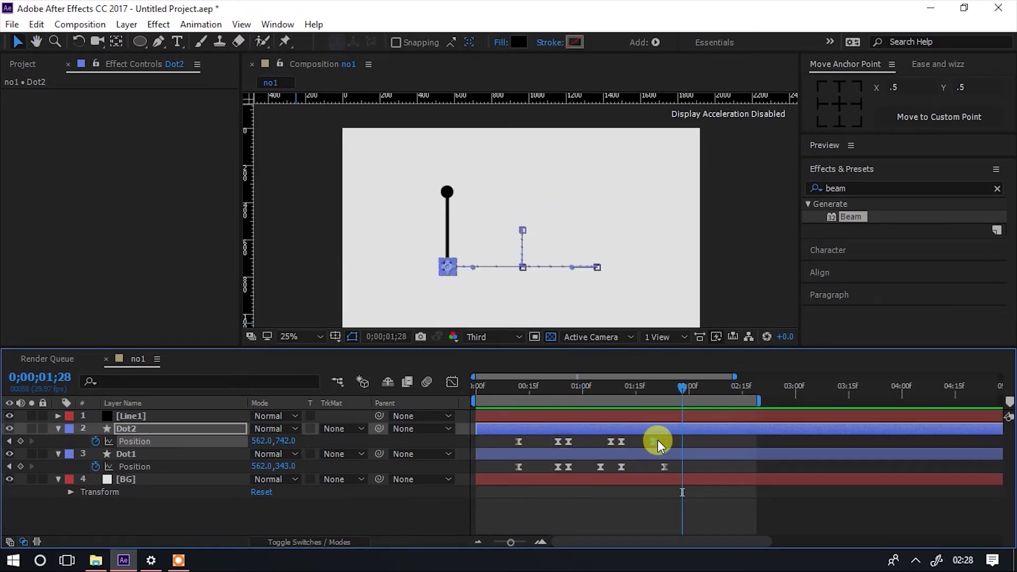
mouse_move(653, 441)
left_mouse_down()
mouse_move(665, 441)
mouse_move(659, 467)
left_mouse_up()
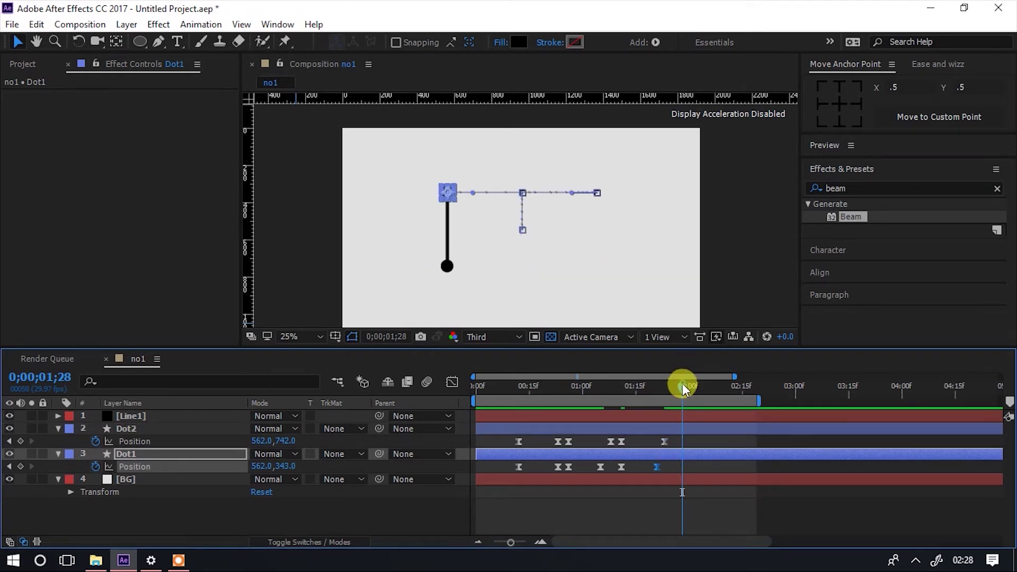
left_click_drag(682, 385, 575, 386)
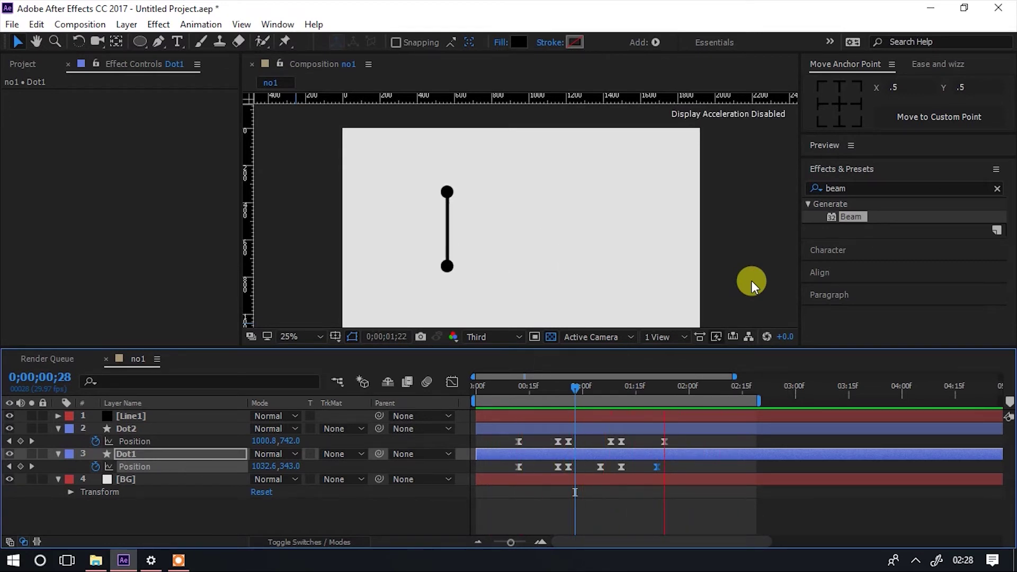
key("space")
mouse_move(673, 437)
left_mouse_down()
mouse_move(641, 474)
mouse_move(654, 468)
mouse_move(616, 469)
mouse_move(664, 466)
left_mouse_up()
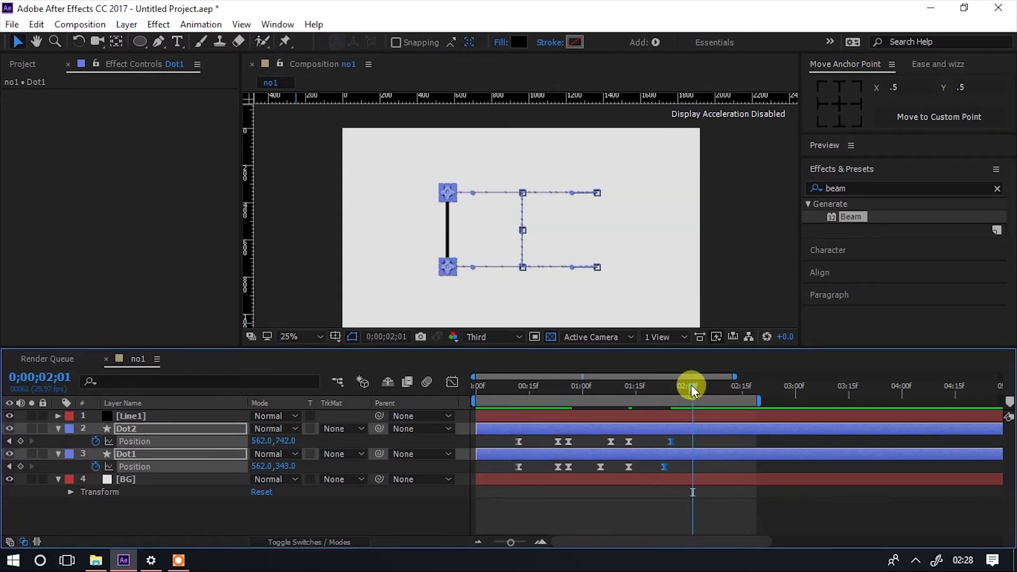
left_click_drag(691, 386, 500, 401)
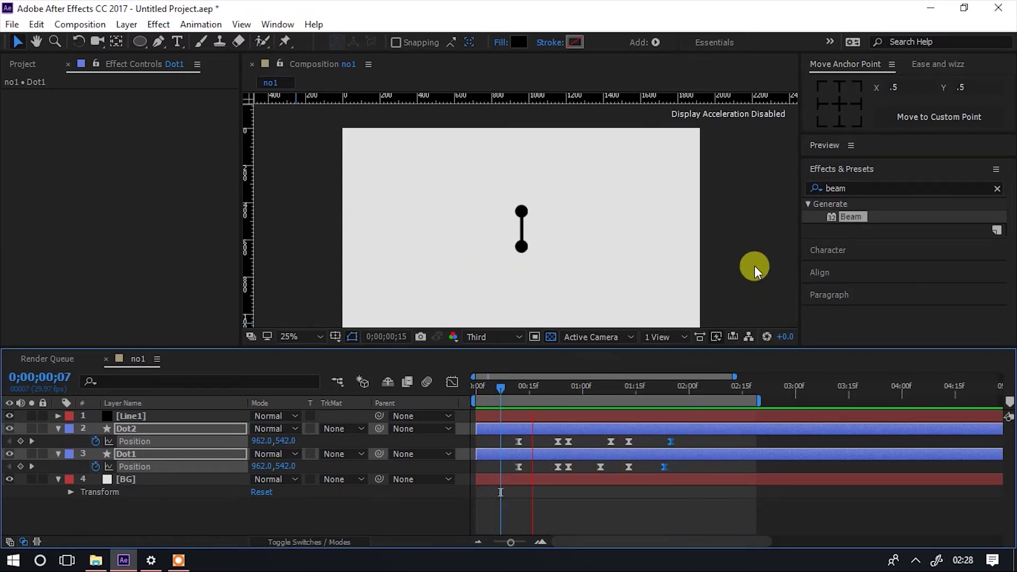
key("space")
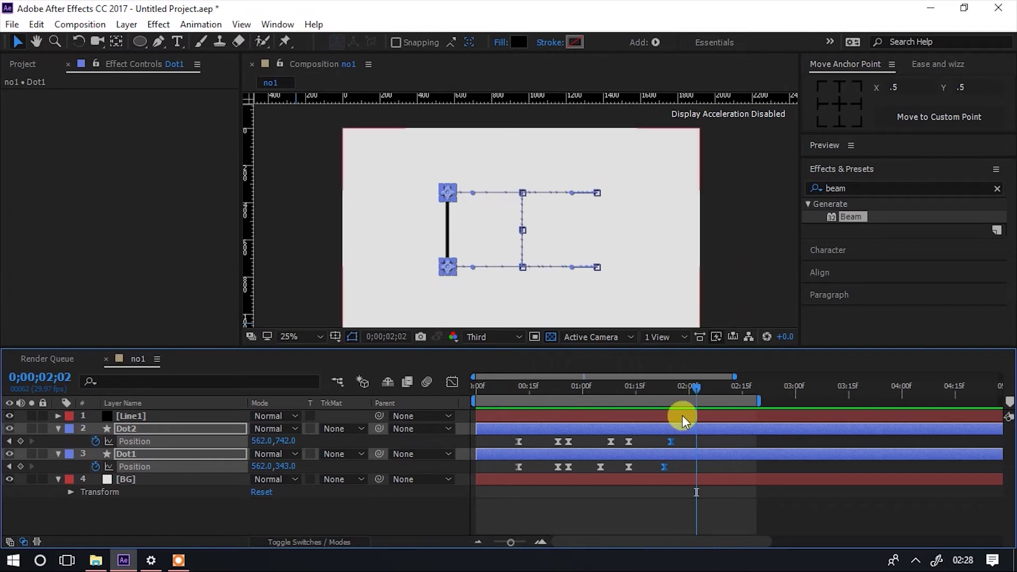
- Preview the retimed slide and select the Type tool (The Light Font, Regular, 164 px)
left_click_drag(697, 392, 386, 402)
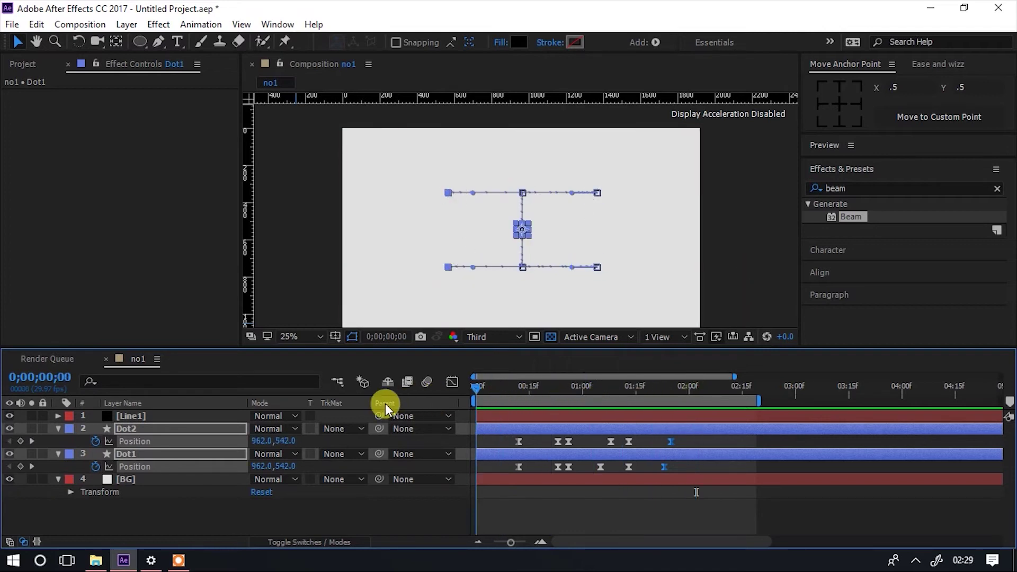
key("space")
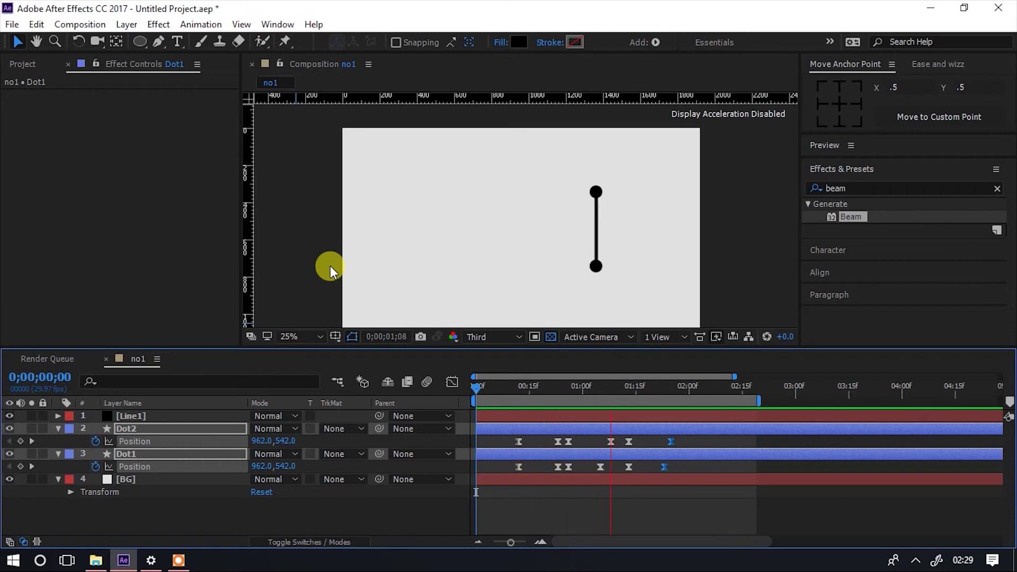
key("space")
left_click(300, 256)
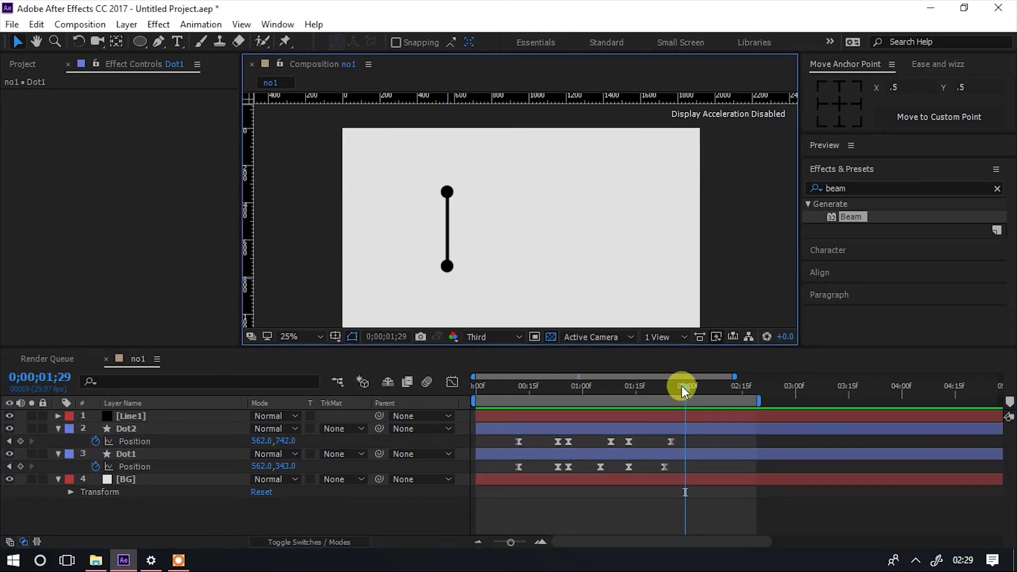
left_click_drag(681, 391, 513, 398)
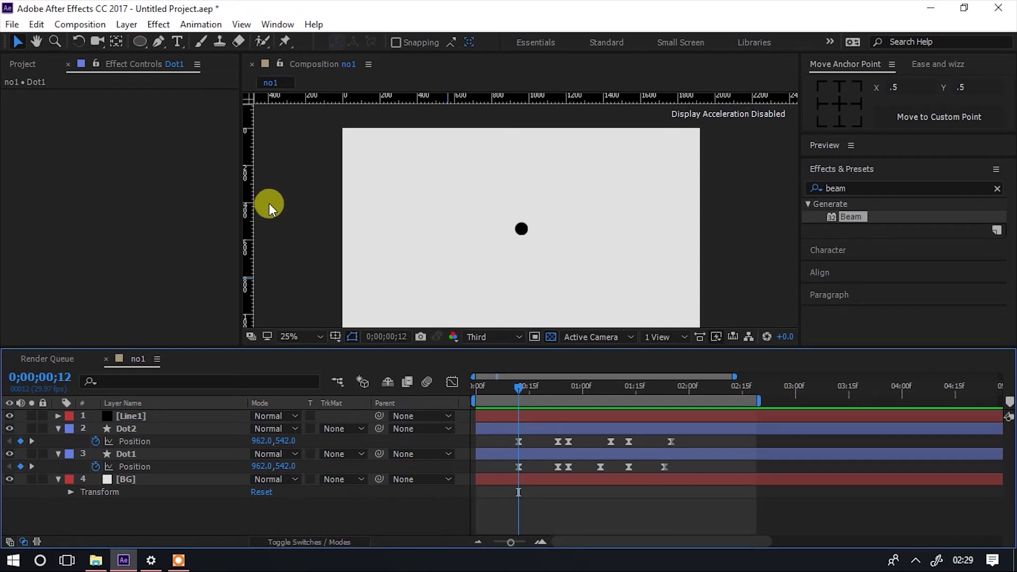
left_click(178, 43)
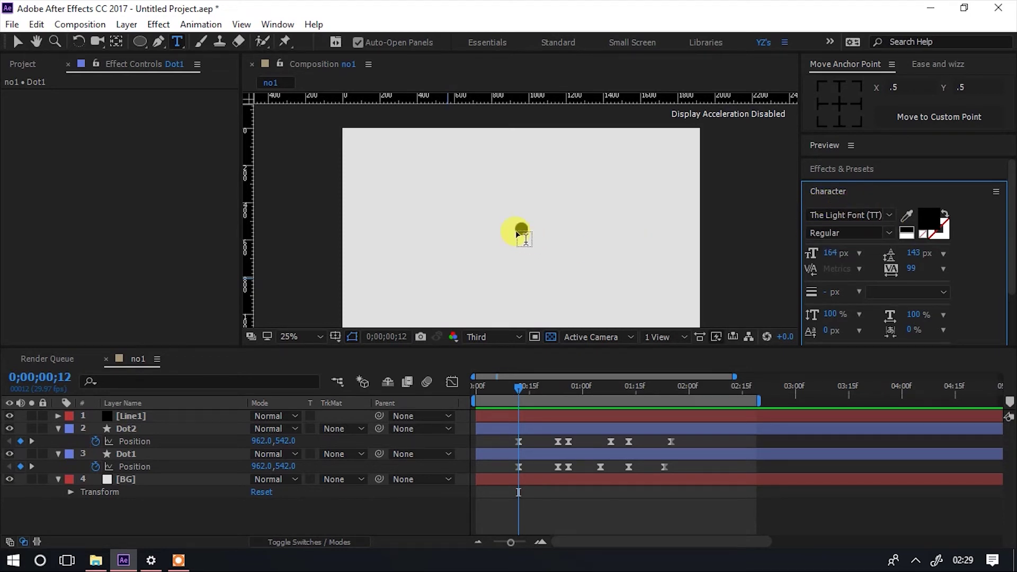
- Type DOTS+LINES as a new text layer left of the dot, retyping the plus sign
left_click(454, 230)
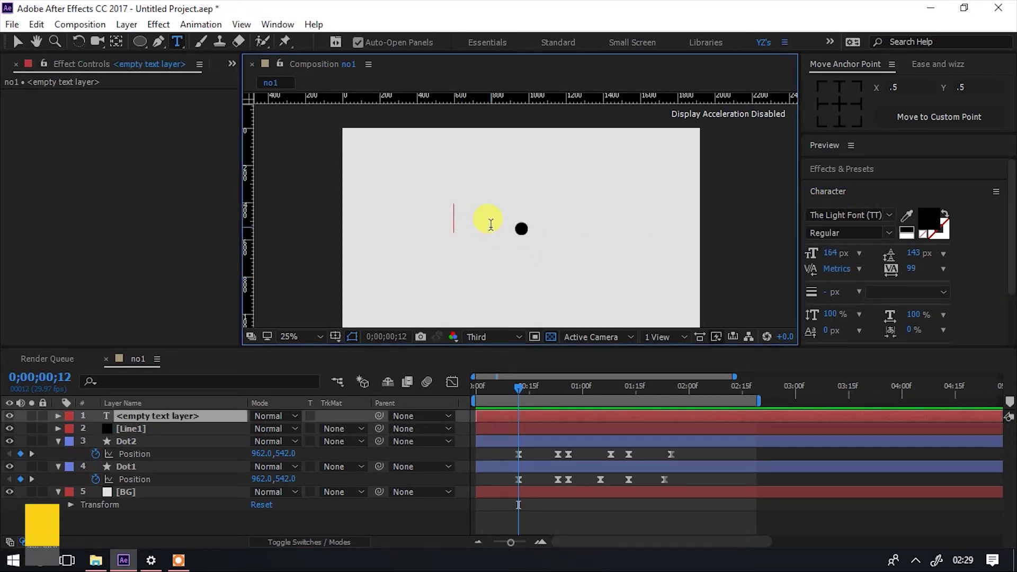
type("DOTS")
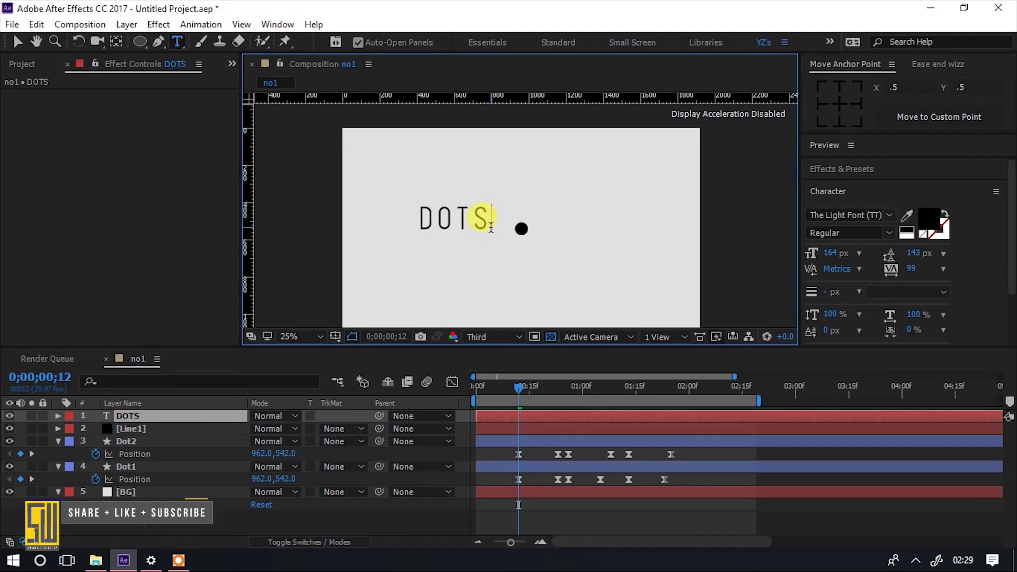
type("+")
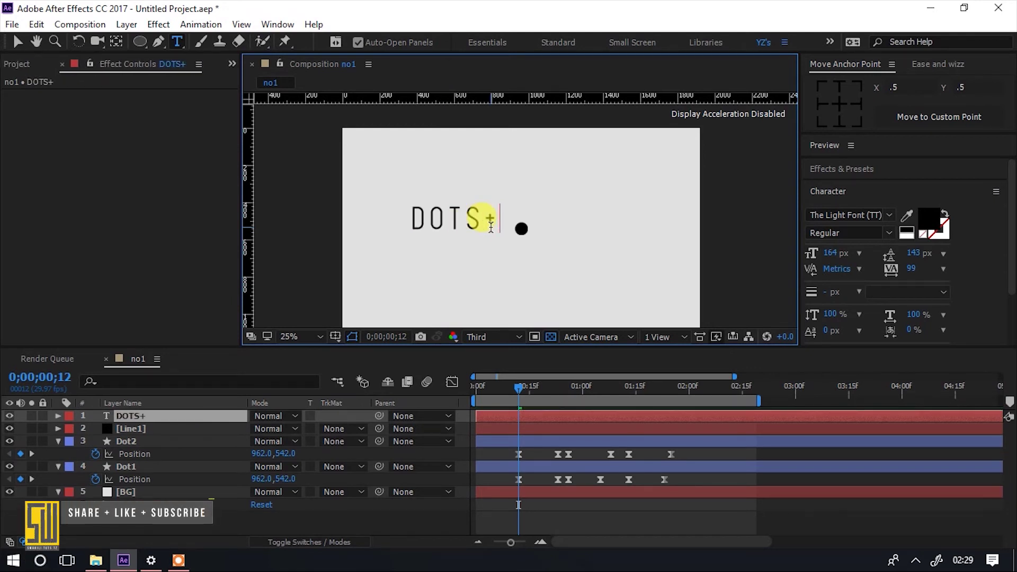
type("LINE")
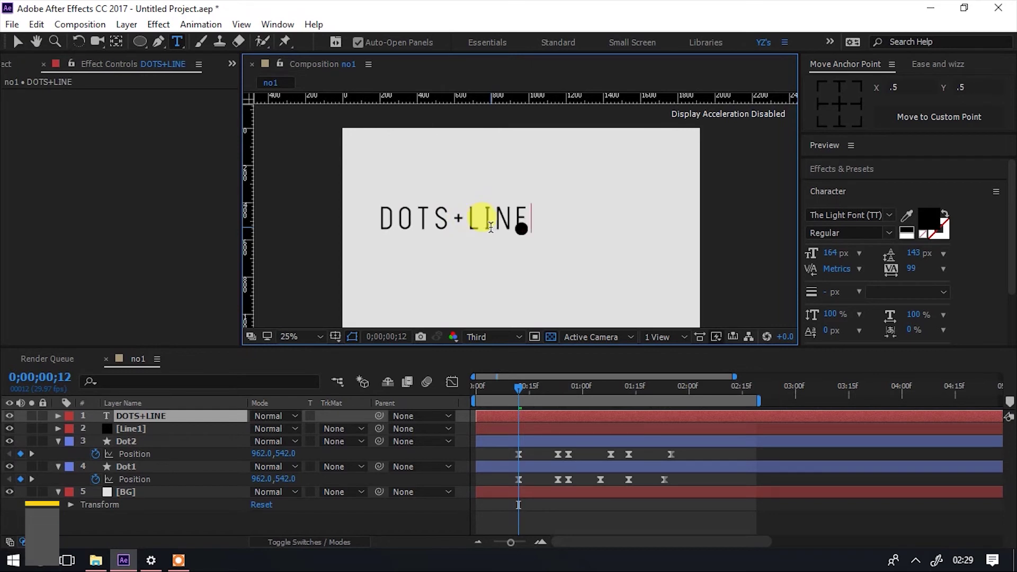
type("S")
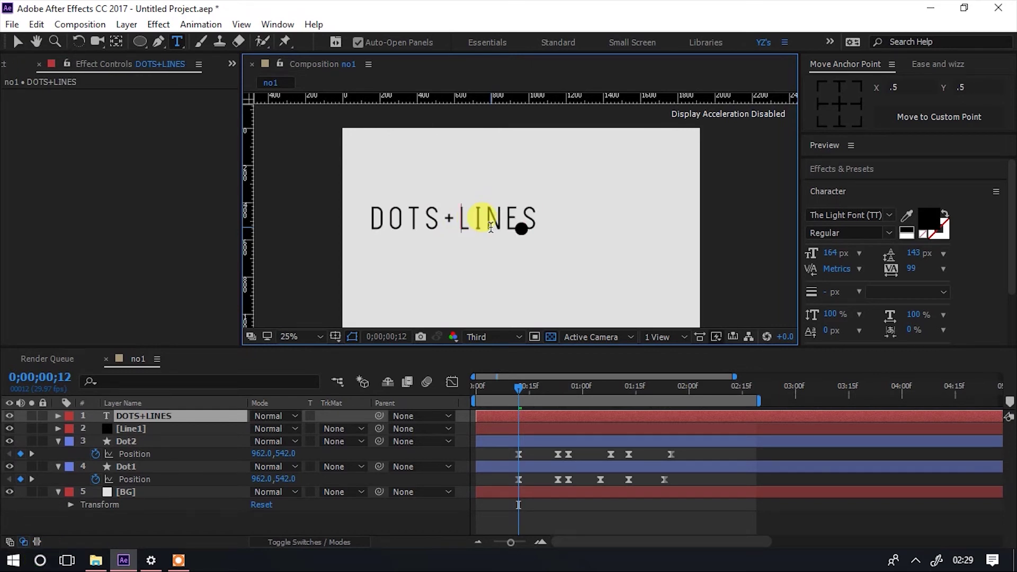
key("BackSpace")
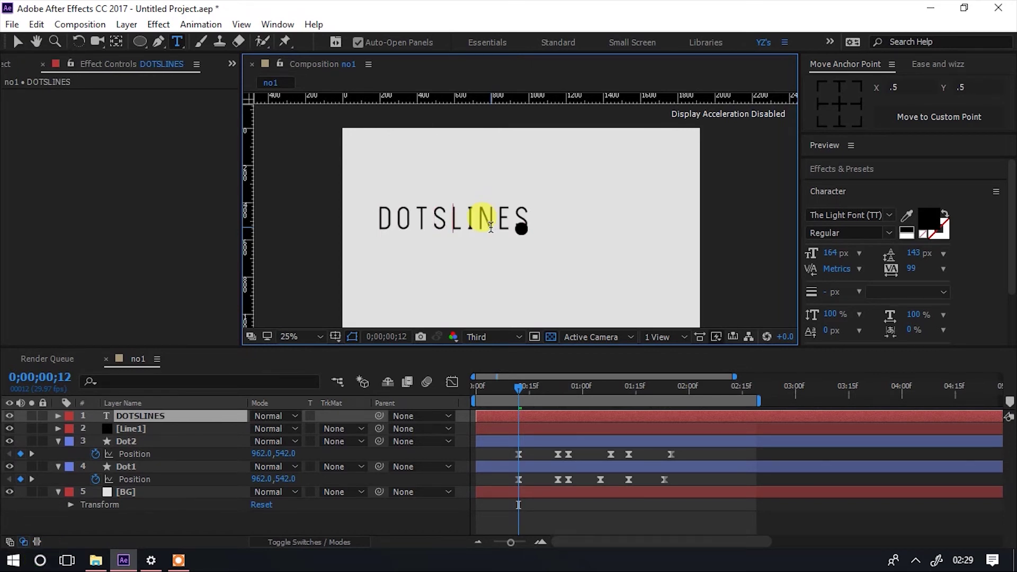
type("+")
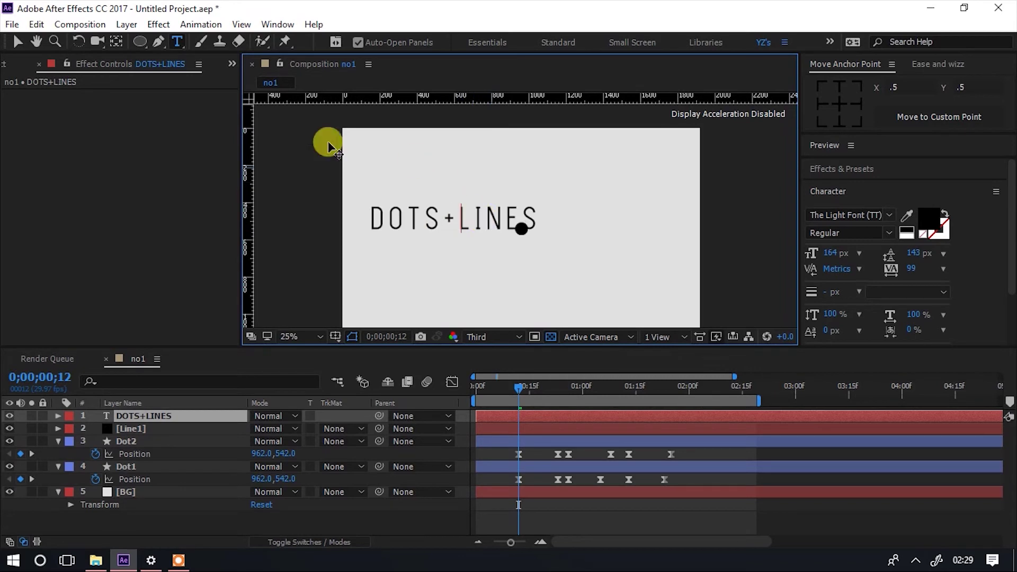
left_click(17, 41)
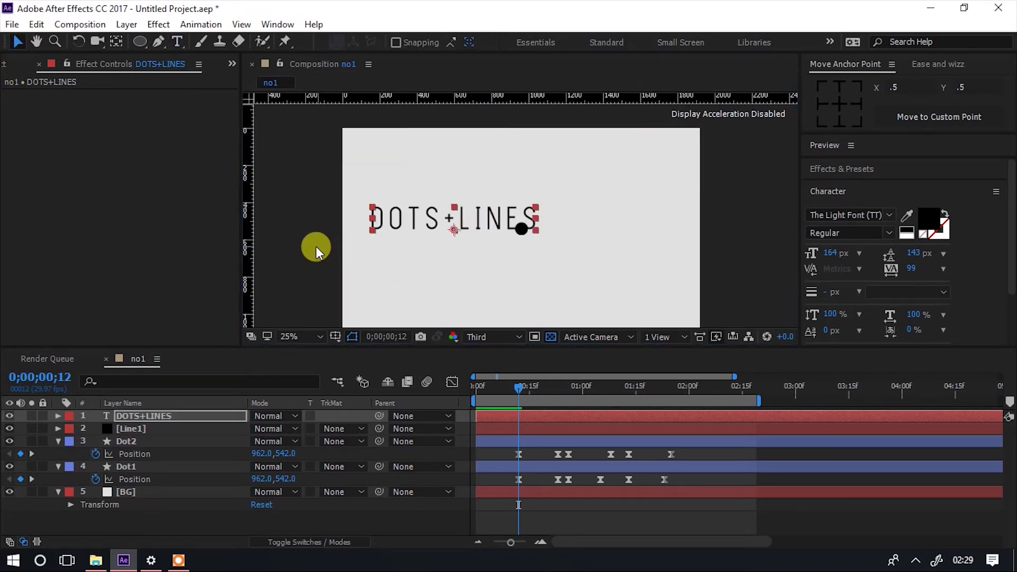
- Move the title toward the frame centre and colour it red (C70101)
left_click(293, 244)
left_click_drag(465, 221, 530, 227)
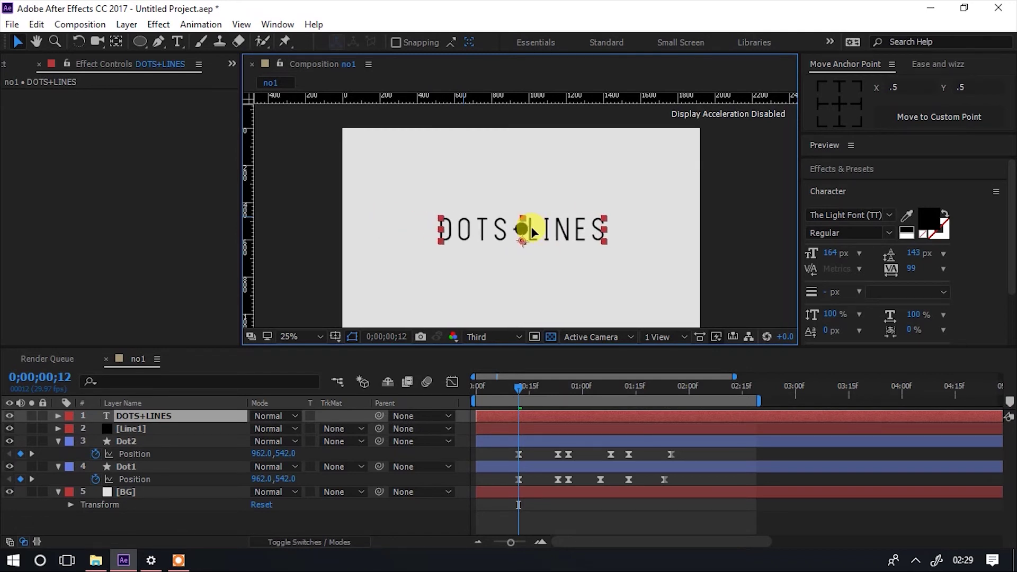
left_click(925, 222)
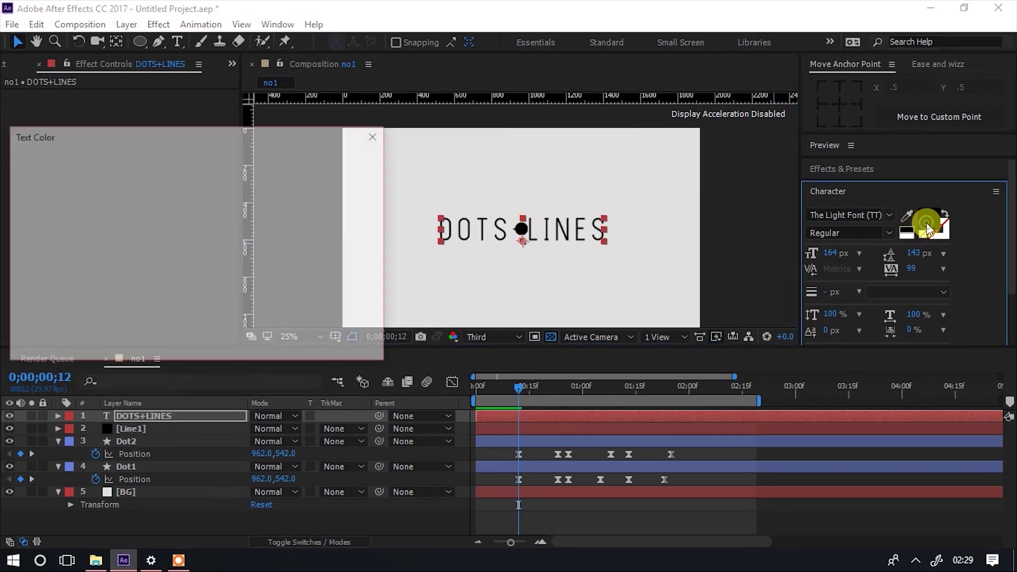
left_click_drag(174, 227, 208, 201)
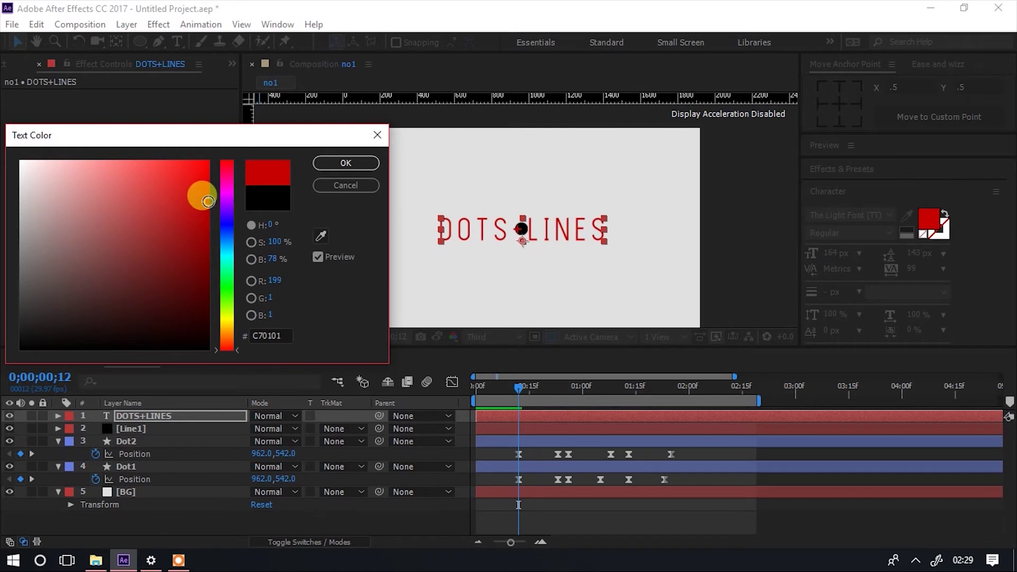
left_click(352, 164)
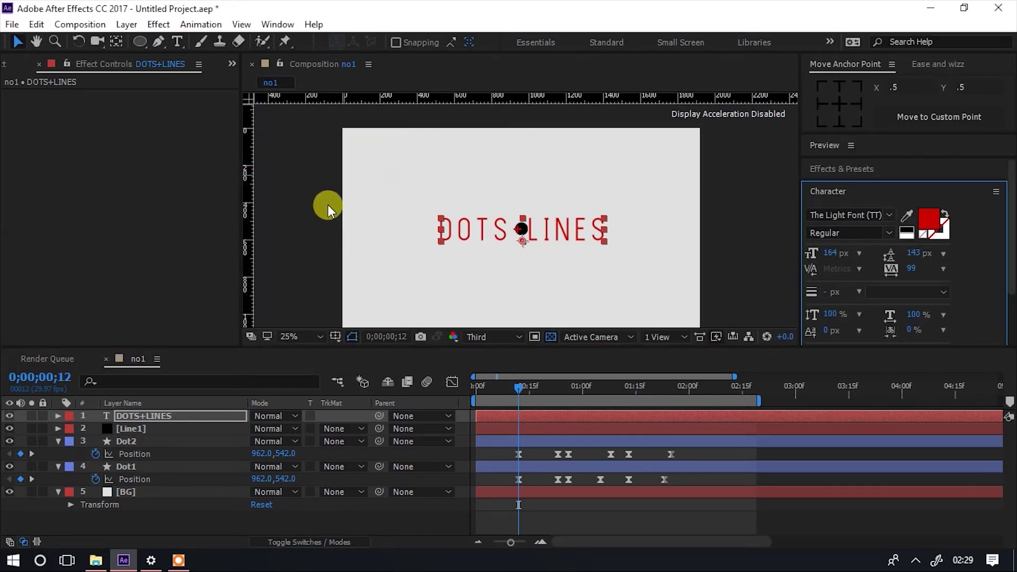
- Zoom to 100% and nudge the title so the dot sits between DOTS and LINES
left_click(328, 205)
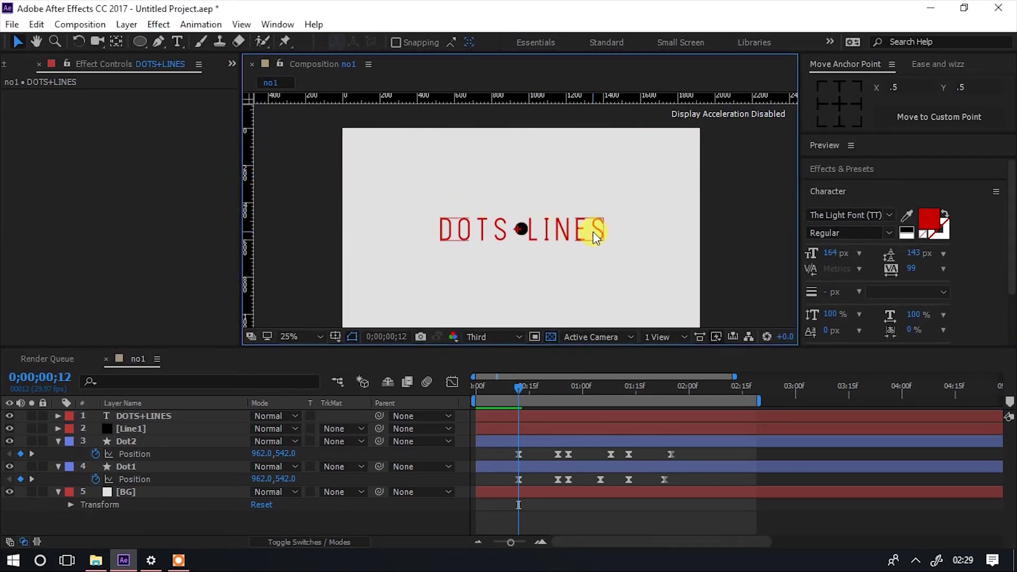
key("slash")
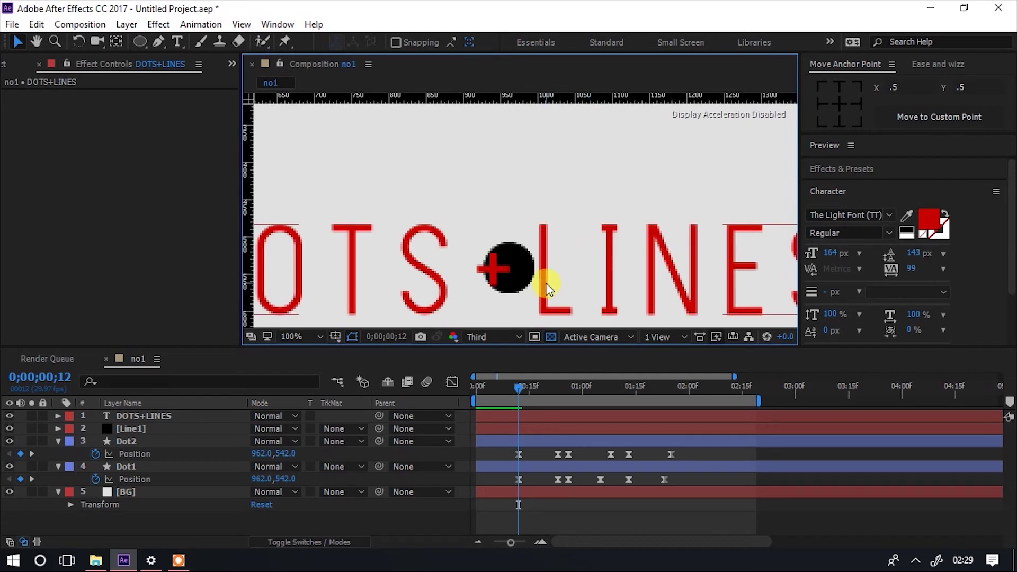
left_click_drag(549, 289, 563, 283)
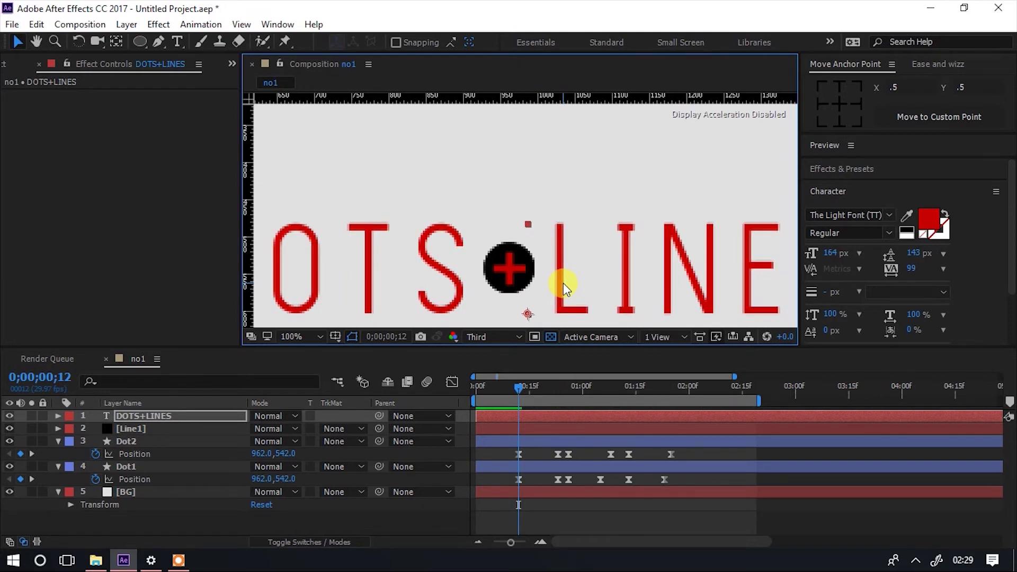
scroll(648, 208, "down", 6)
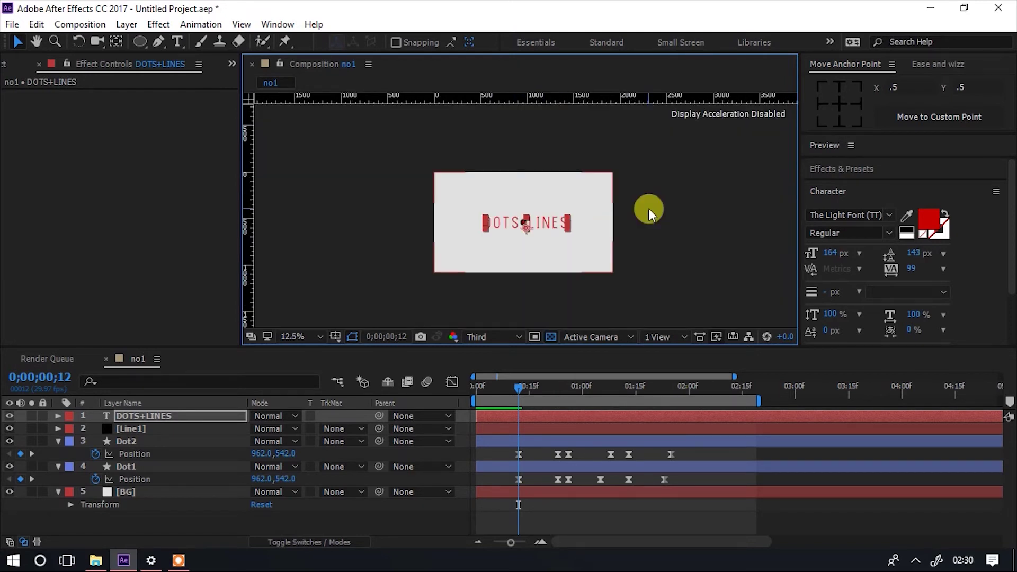
left_click(354, 249)
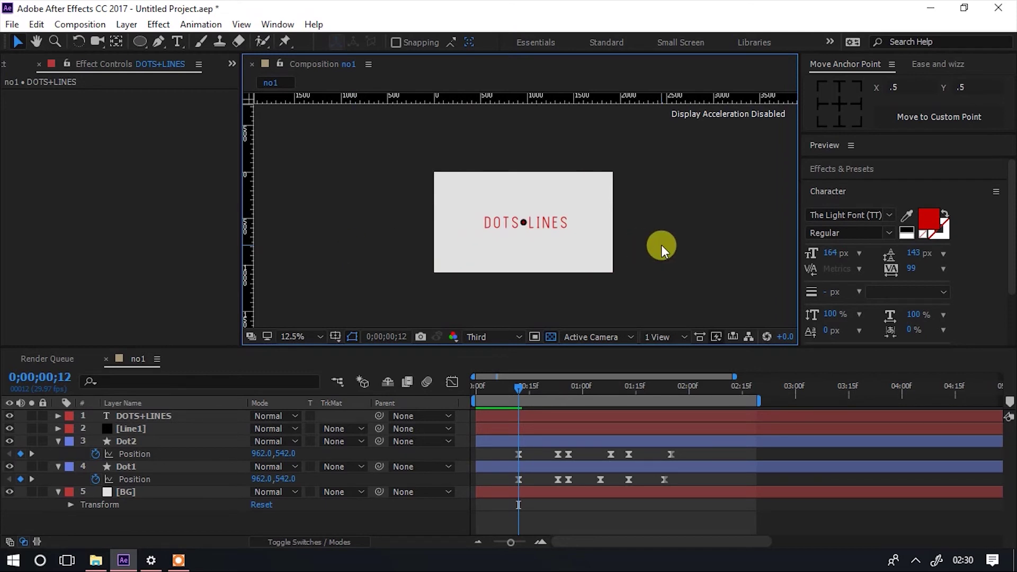
scroll(661, 247, "up", 2)
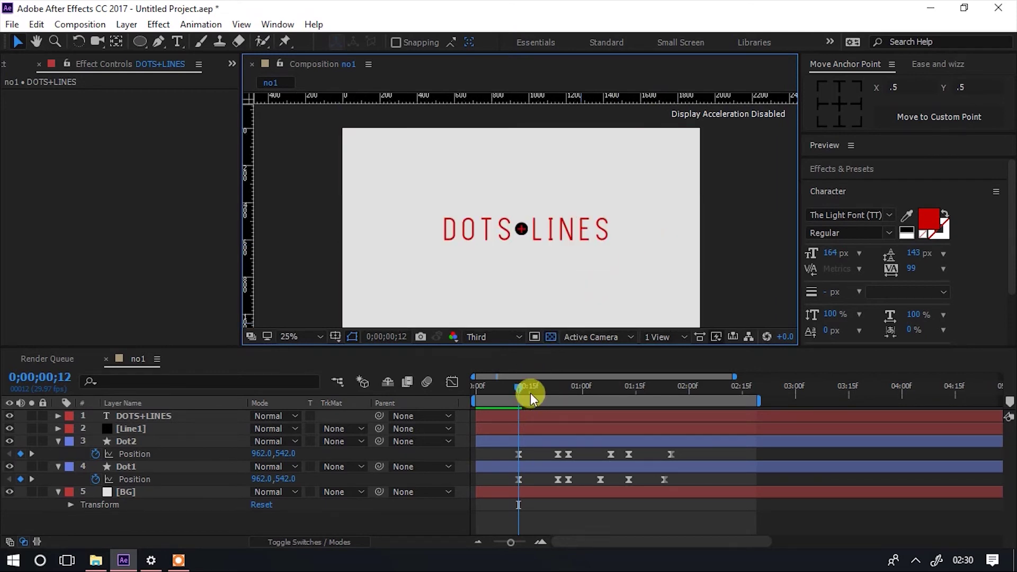
- Preview the dots-and-line sweep from the first frame, stopping at 1;28
left_click_drag(516, 385, 440, 406)
key("space")
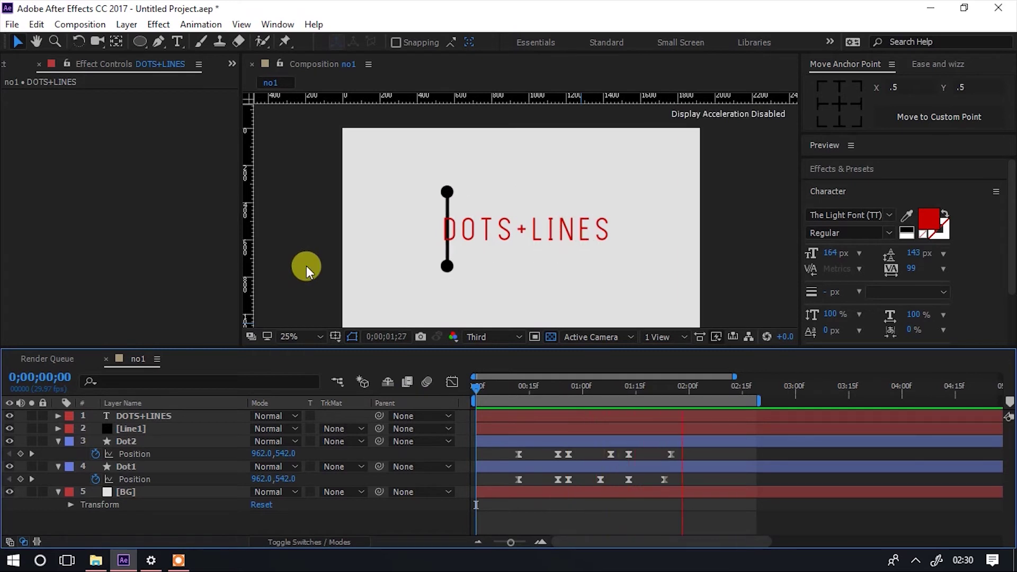
left_click_drag(686, 384, 398, 424)
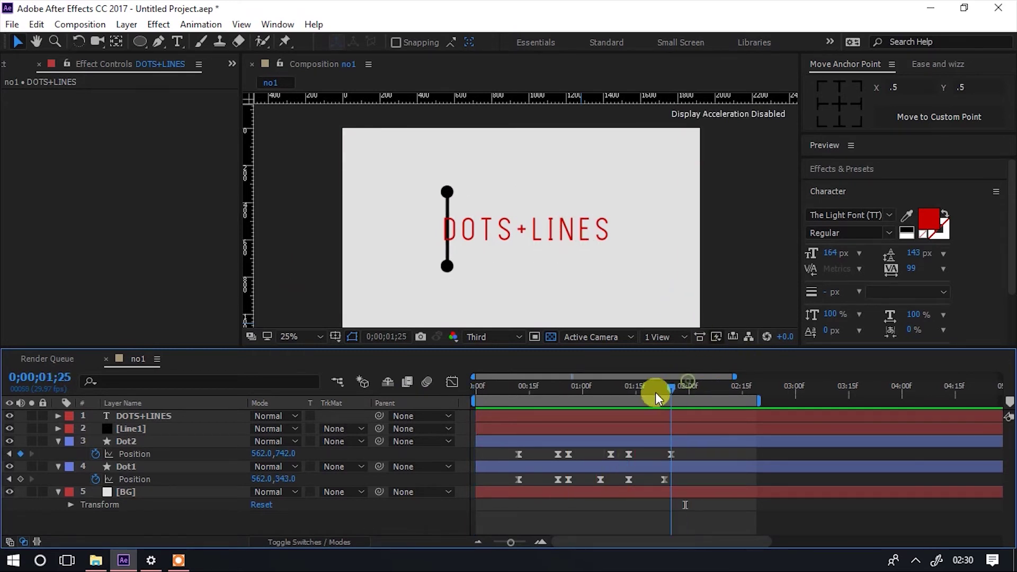
key("space")
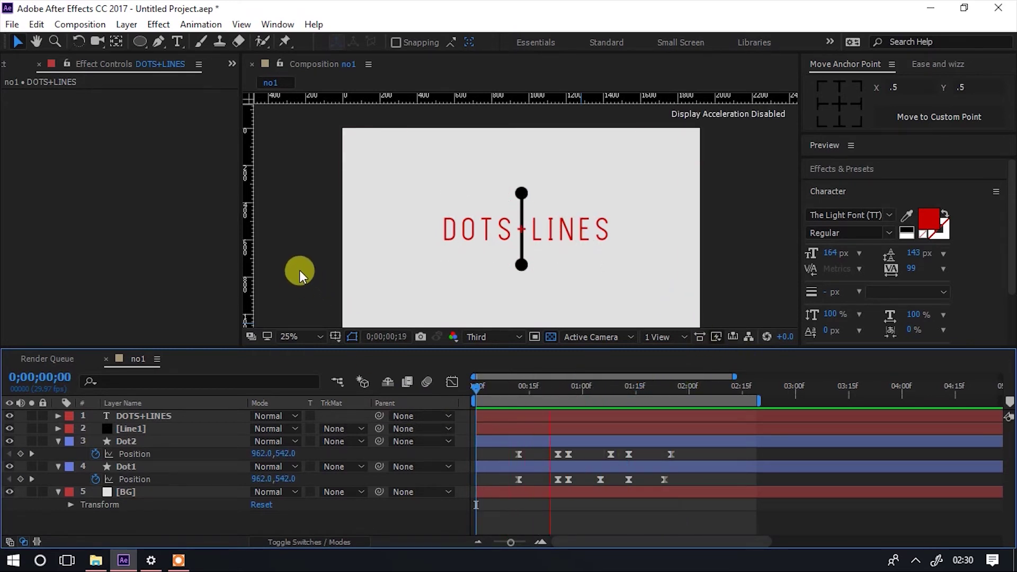
key("space")
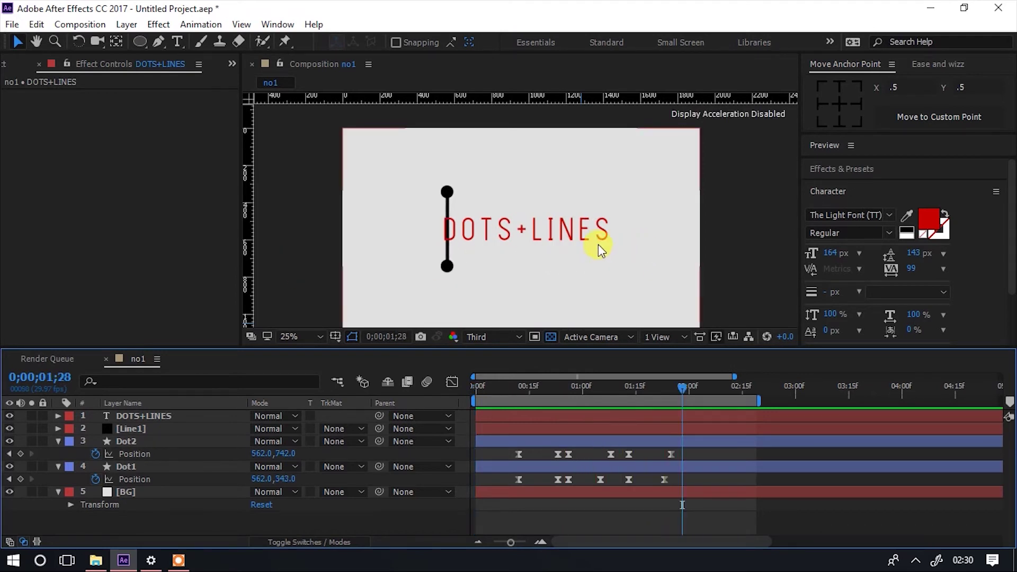
- Centre the DOTS+LINES title's anchor point on its text and shrink its font to 127 px
left_click(587, 237)
left_click(841, 110)
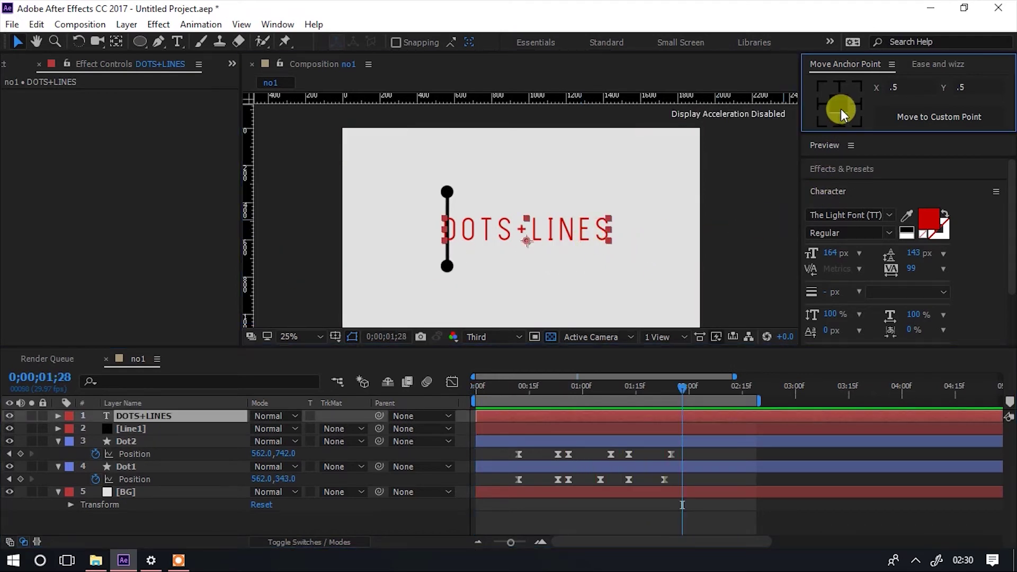
left_click_drag(832, 255, 803, 253)
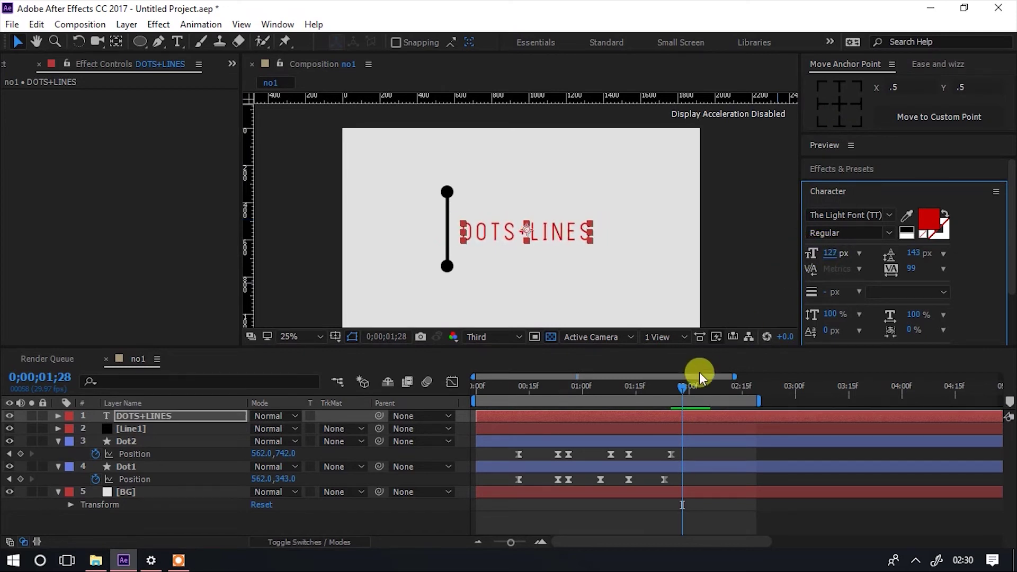
- Replay the sweep, zoom the comp to 50% and step onto the dots' Position keyframes
left_click_drag(690, 382, 447, 406)
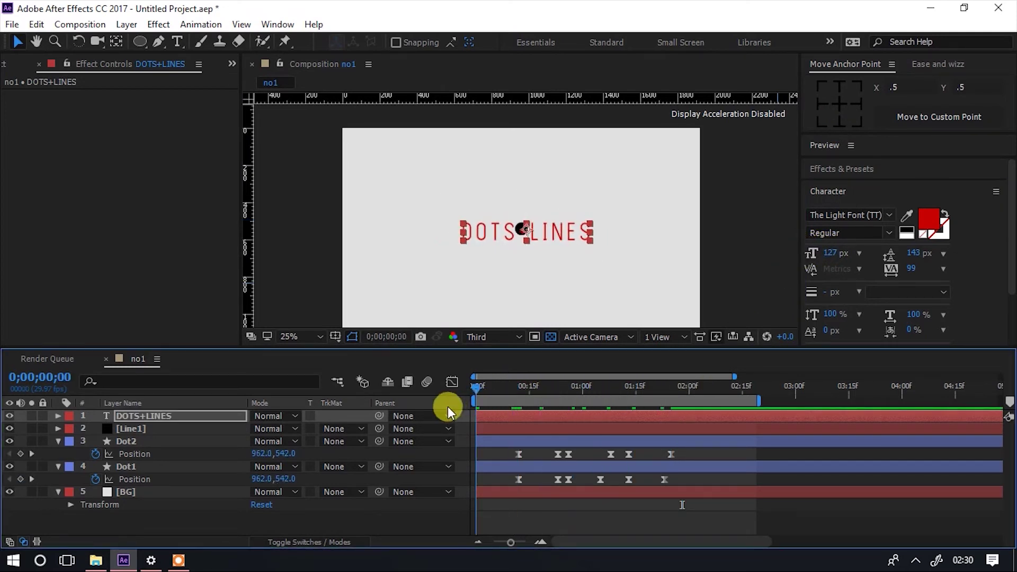
key("space")
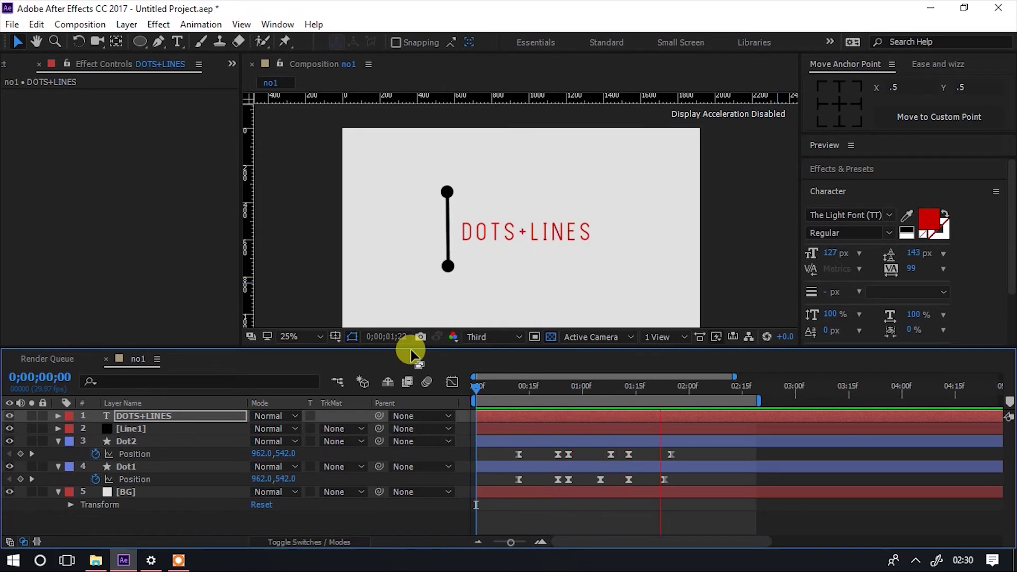
key("space")
key("period")
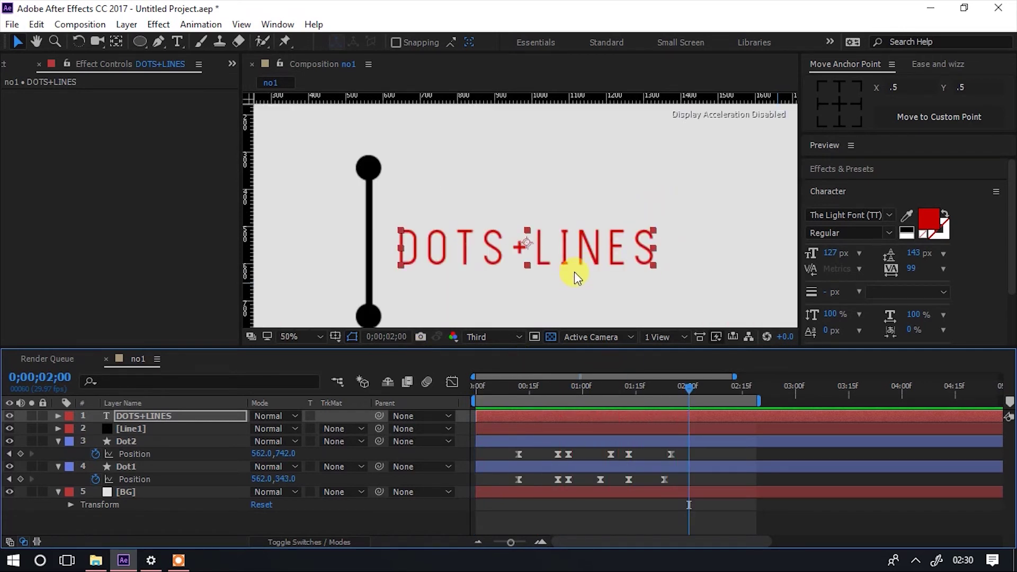
left_click_drag(687, 392, 513, 416)
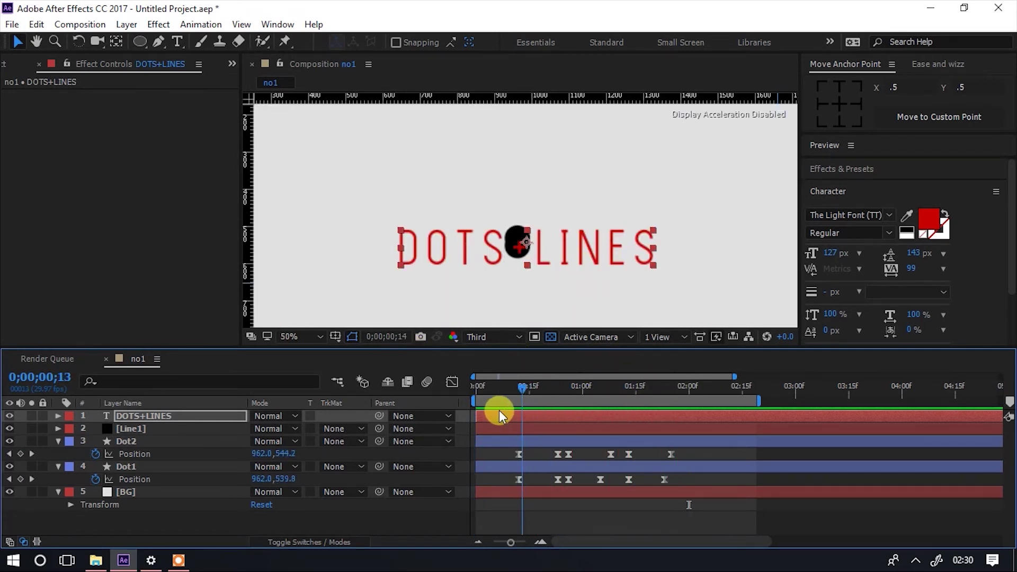
key("Page_Down")
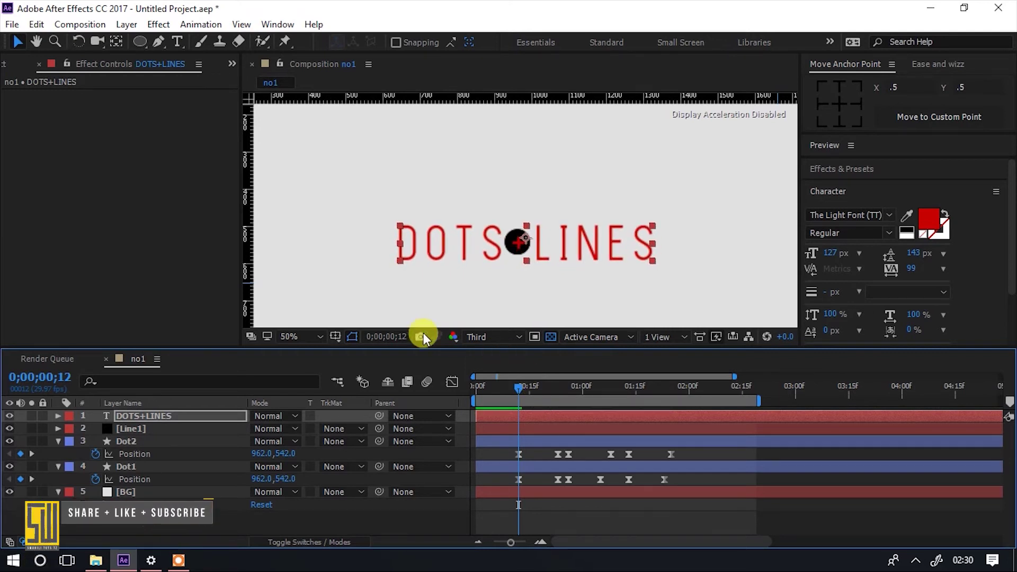
- Inspect Line1's Beam effect and replay and scrub the sweep past the text
left_click(300, 272)
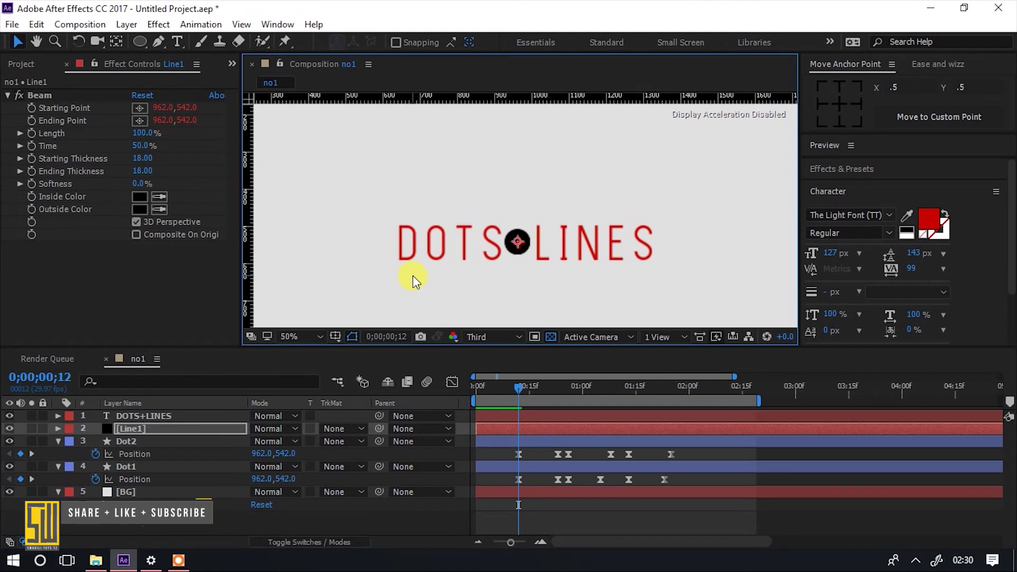
scroll(423, 230, "down", 4)
scroll(539, 284, "up", 2)
key("space")
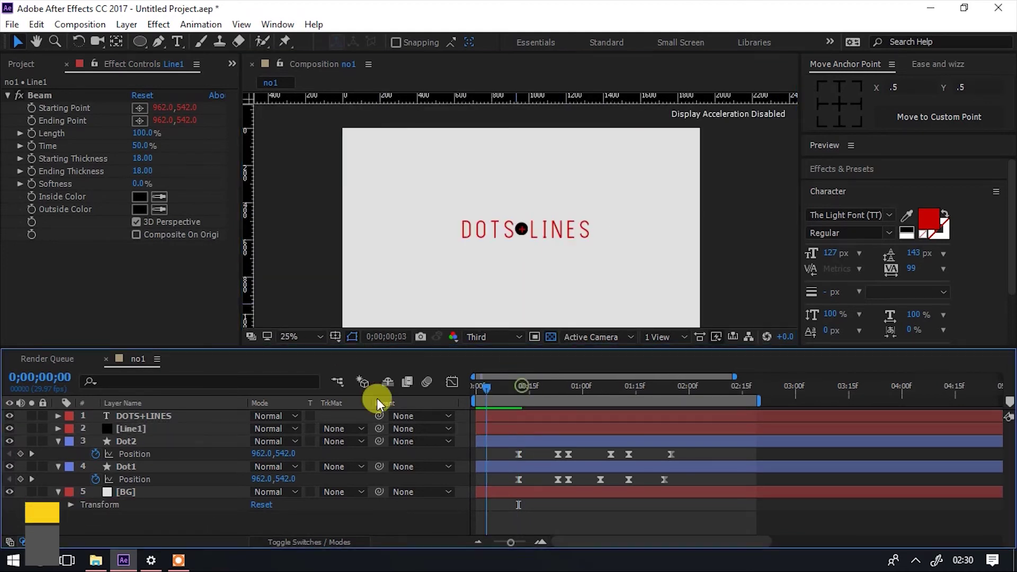
key("space")
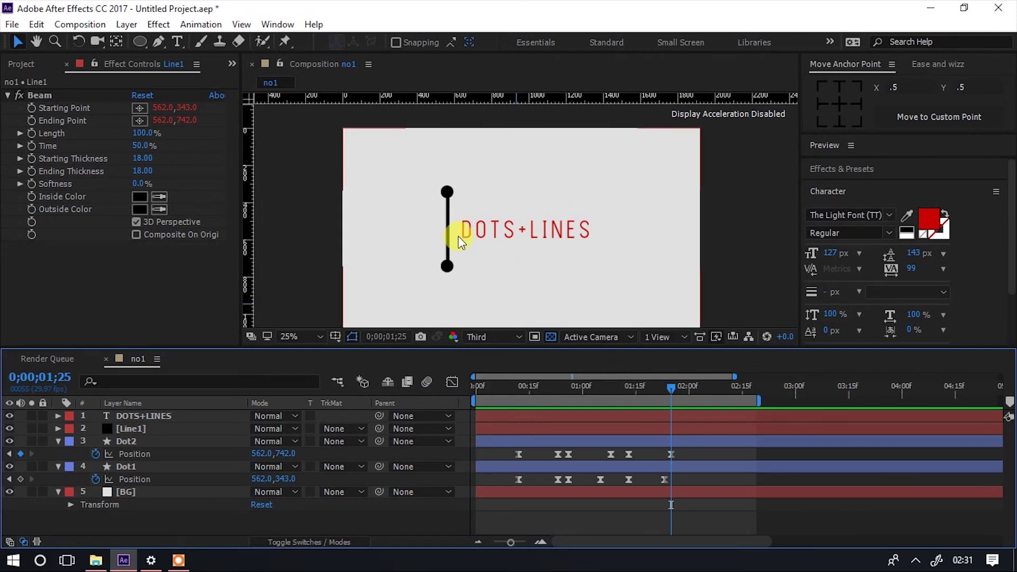
left_click_drag(675, 392, 428, 402)
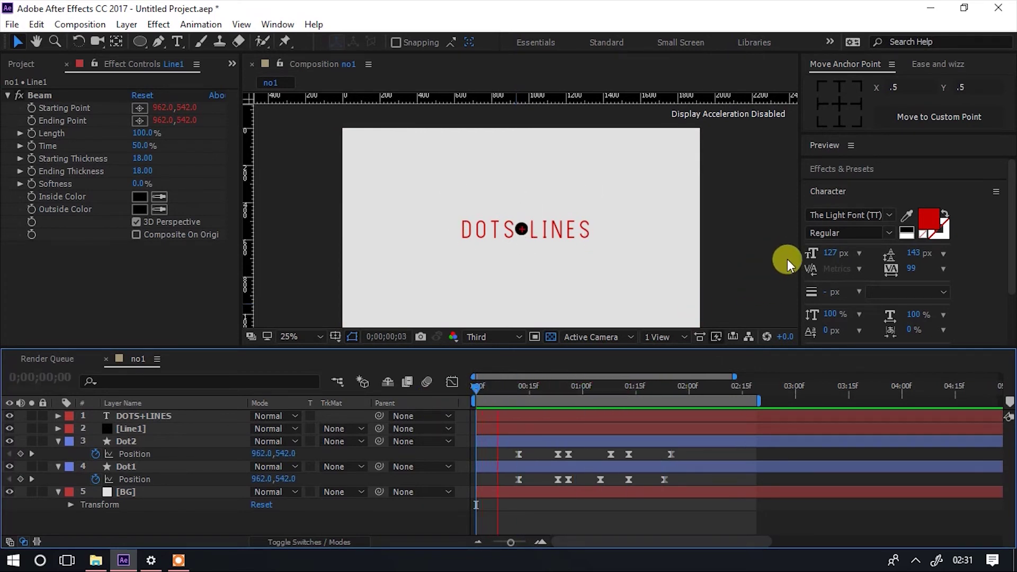
key("space")
key("space")
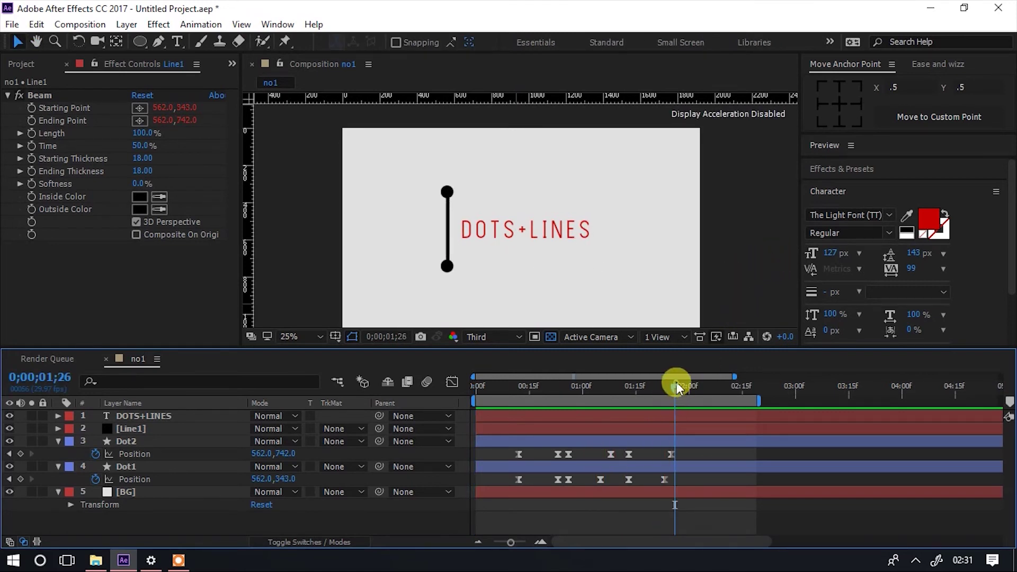
left_click_drag(675, 398, 682, 385)
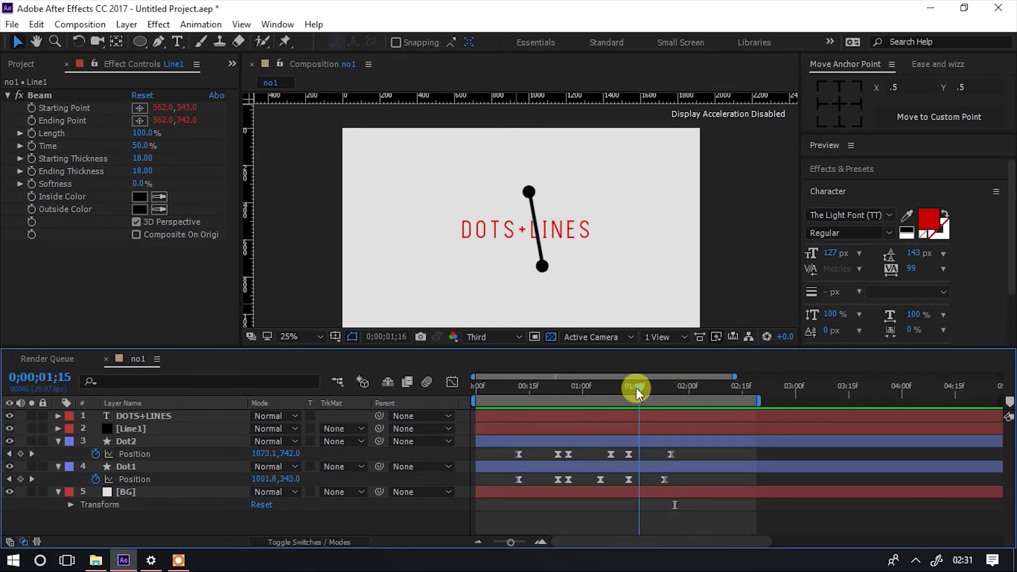
- Duplicate DOTS+LINES as DOTS+LINES 2, fill the text black (000000), and move to 1;25
left_click(173, 415)
key("ctrl+d")
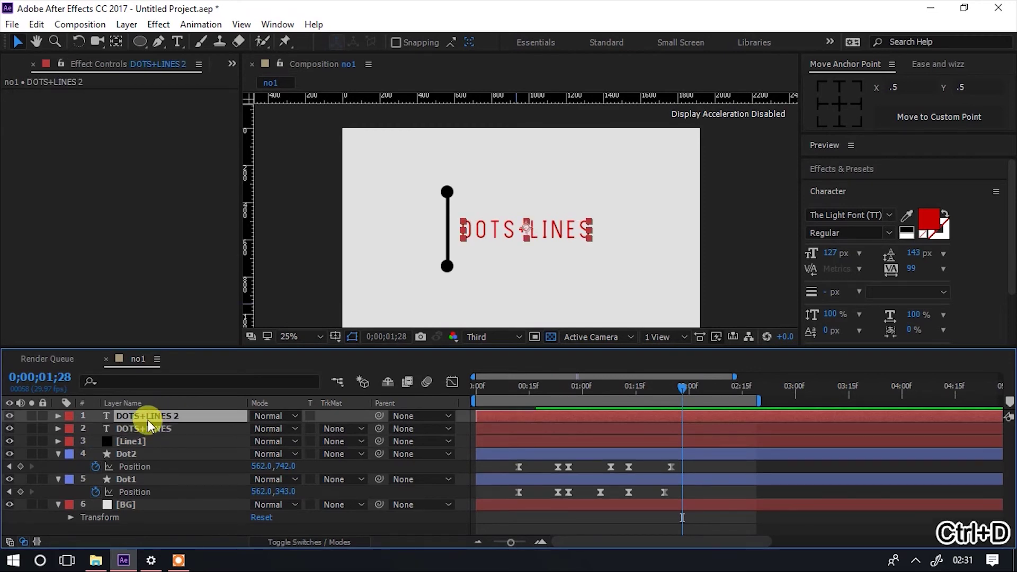
left_click(919, 233)
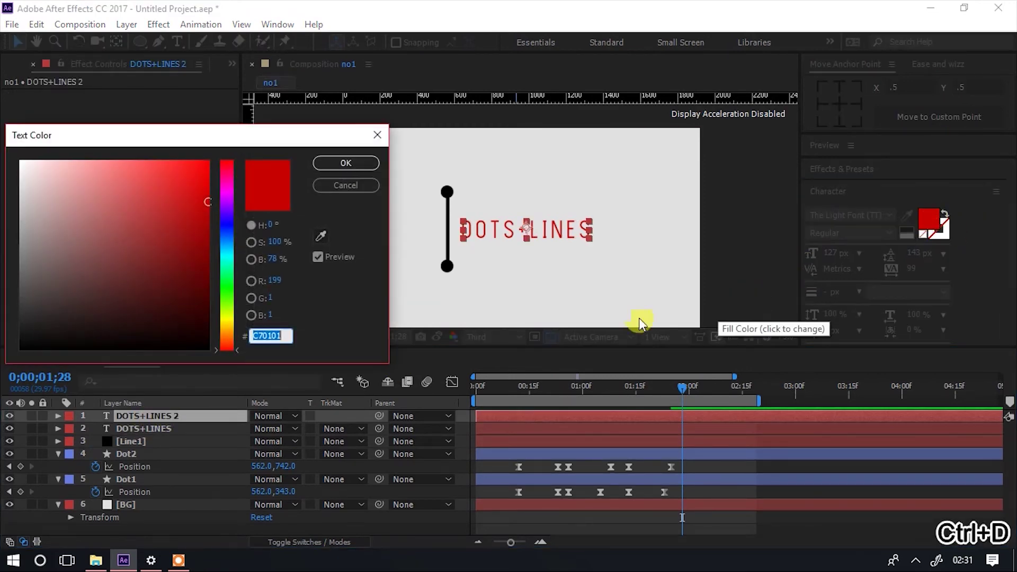
left_click_drag(127, 245, 195, 356)
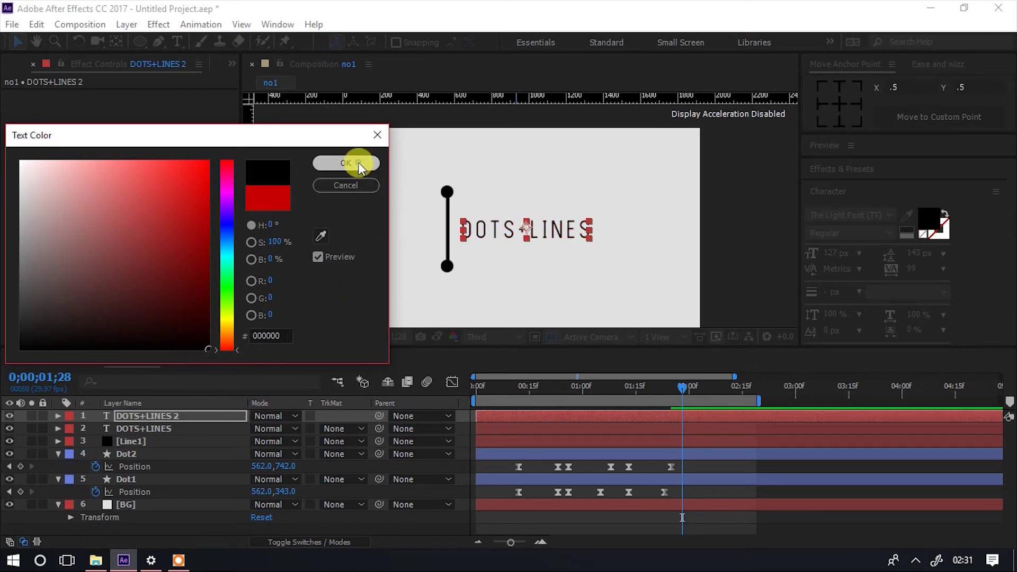
left_click(359, 165)
left_click(302, 253)
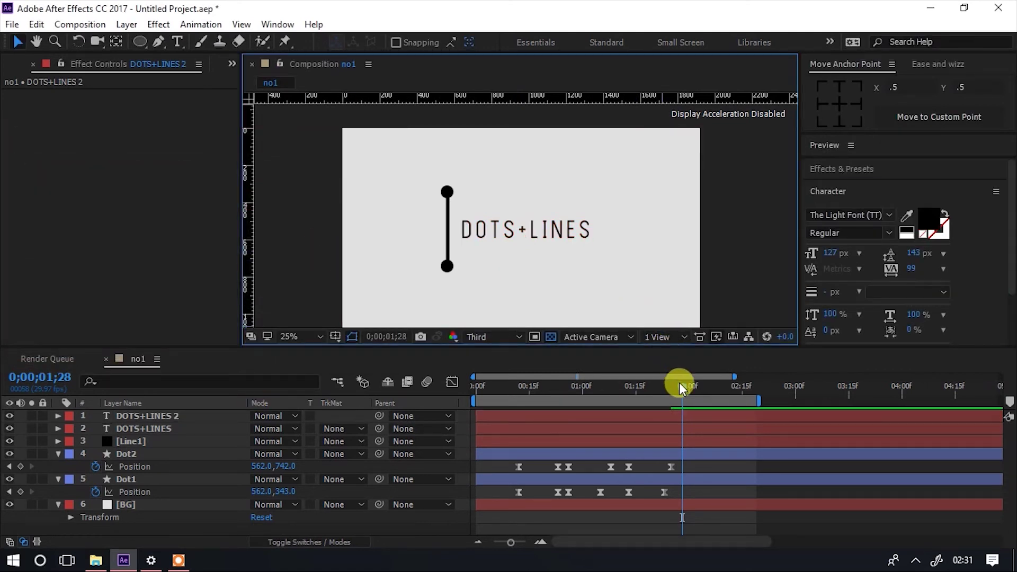
mouse_move(678, 383)
left_mouse_down()
mouse_move(604, 392)
mouse_move(670, 390)
left_mouse_up()
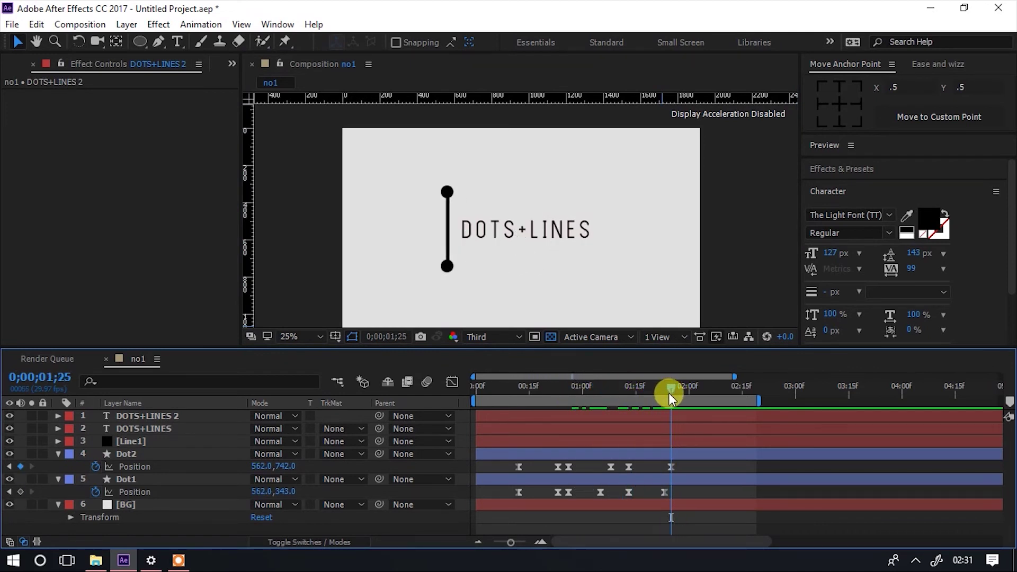
left_click(466, 509)
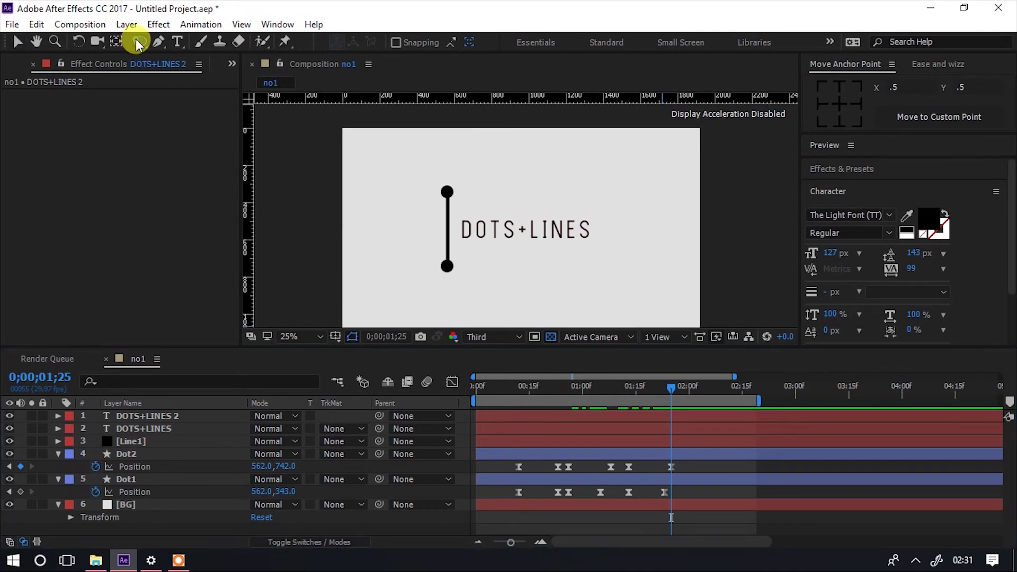
- Draw a black rectangle over the DOTS+LINES text right of the vertical line
left_click_drag(136, 44, 169, 40)
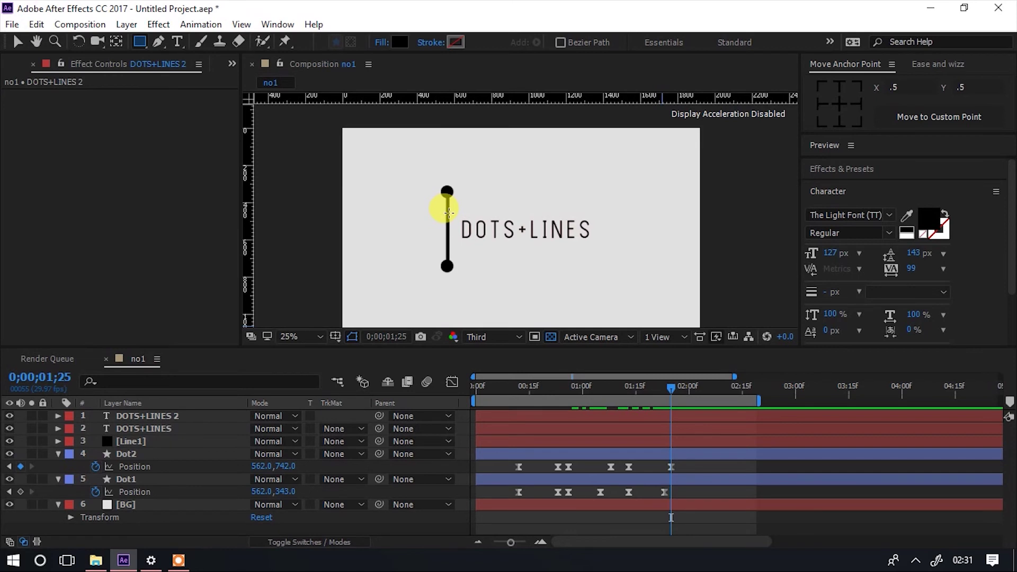
left_click_drag(449, 214, 594, 241)
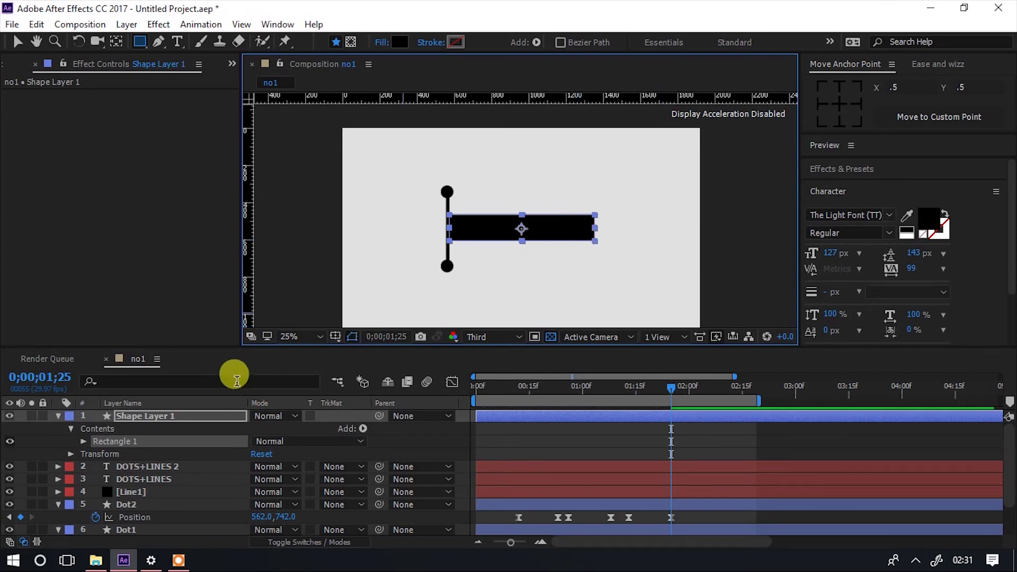
right_click(158, 415)
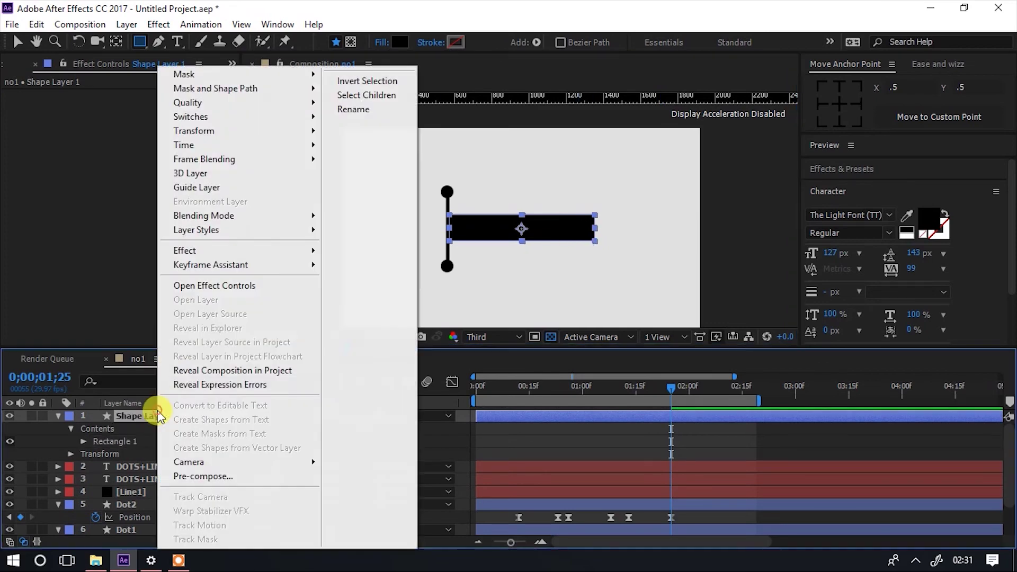
- Rename Shape Layer 1 to Cover and collapse its properties
left_click(359, 110)
type("C")
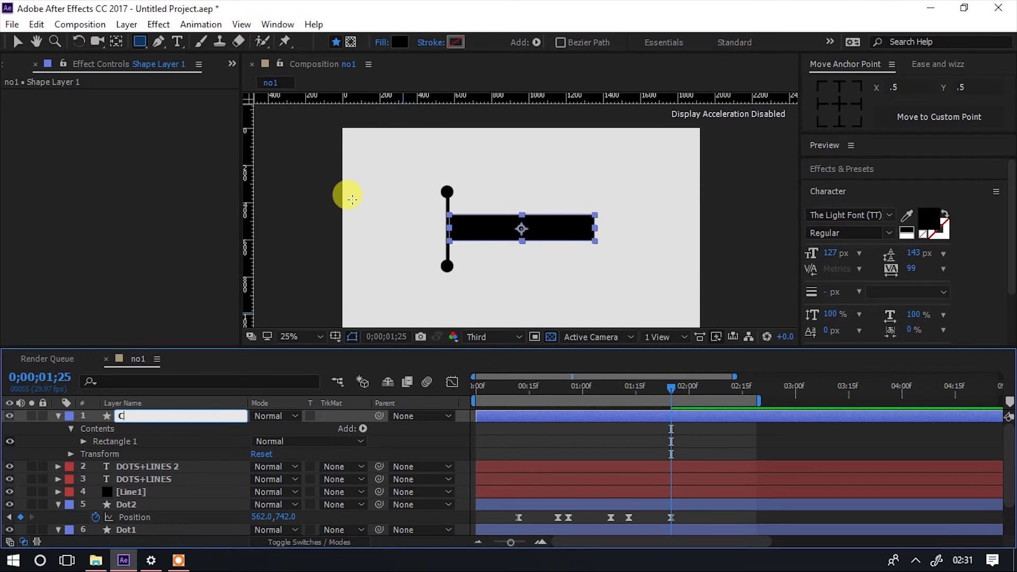
type("over")
key("Return")
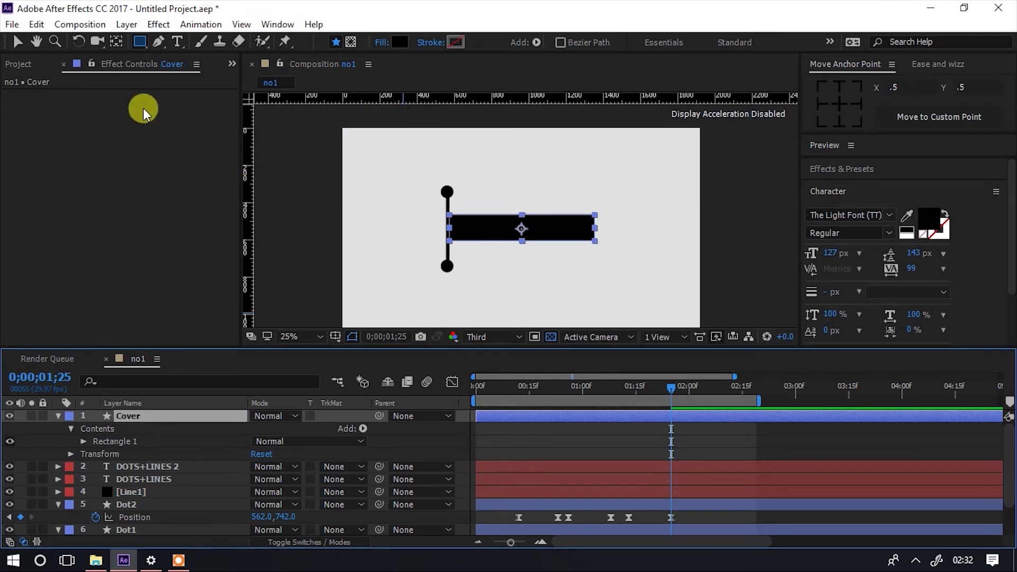
left_click(16, 42)
left_click(285, 195)
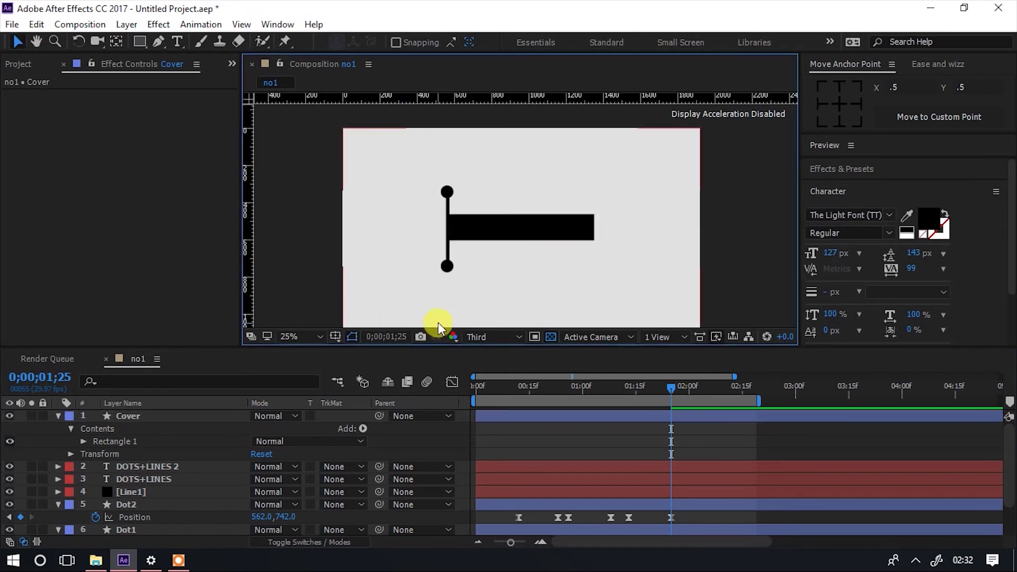
left_click(65, 416)
left_click(57, 416)
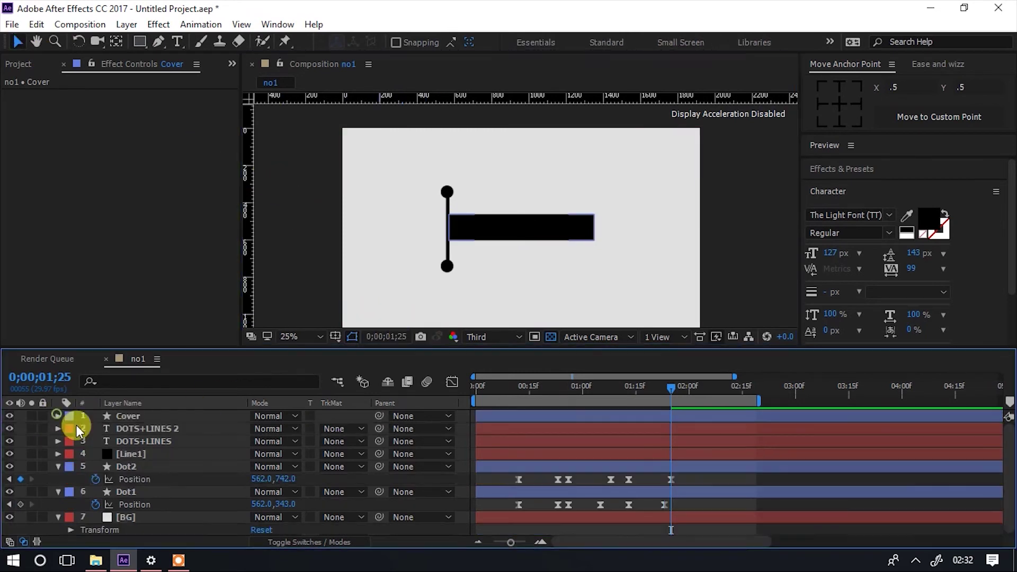
- Set DOTS+LINES 2's track matte to Alpha Matte "Cover"
left_click(153, 428)
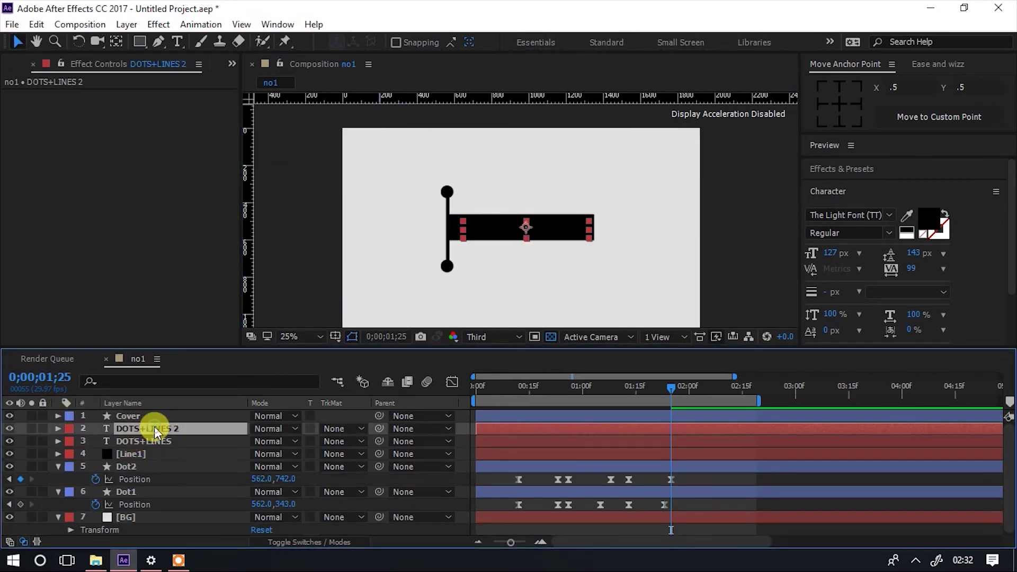
left_click(345, 429)
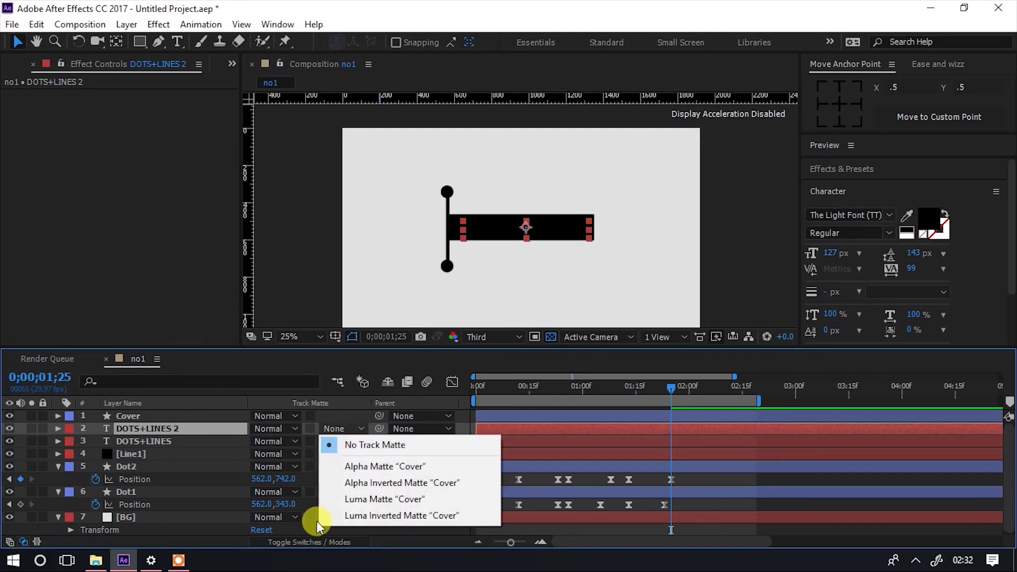
left_click(370, 539)
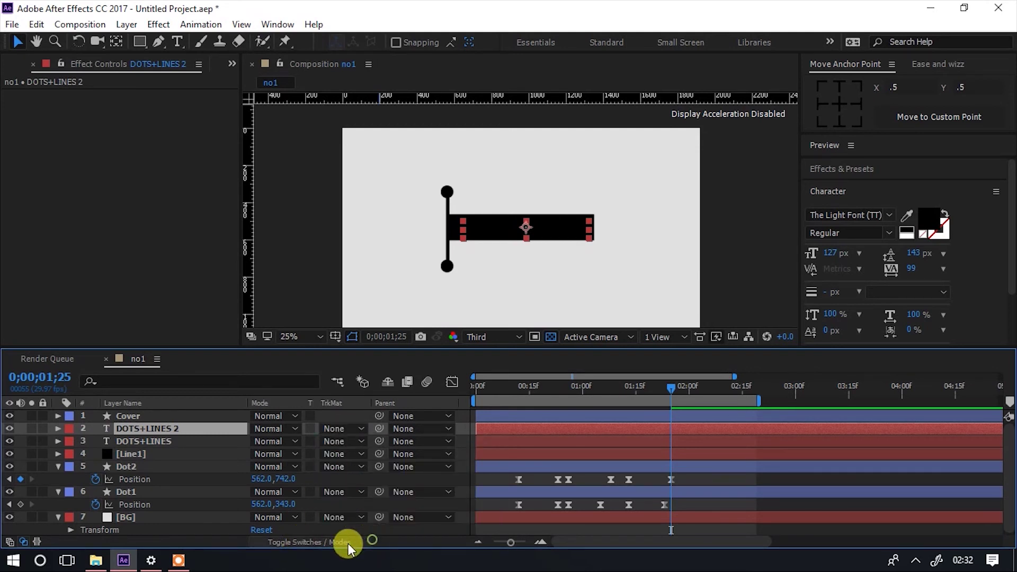
left_click(315, 542)
left_click(300, 542)
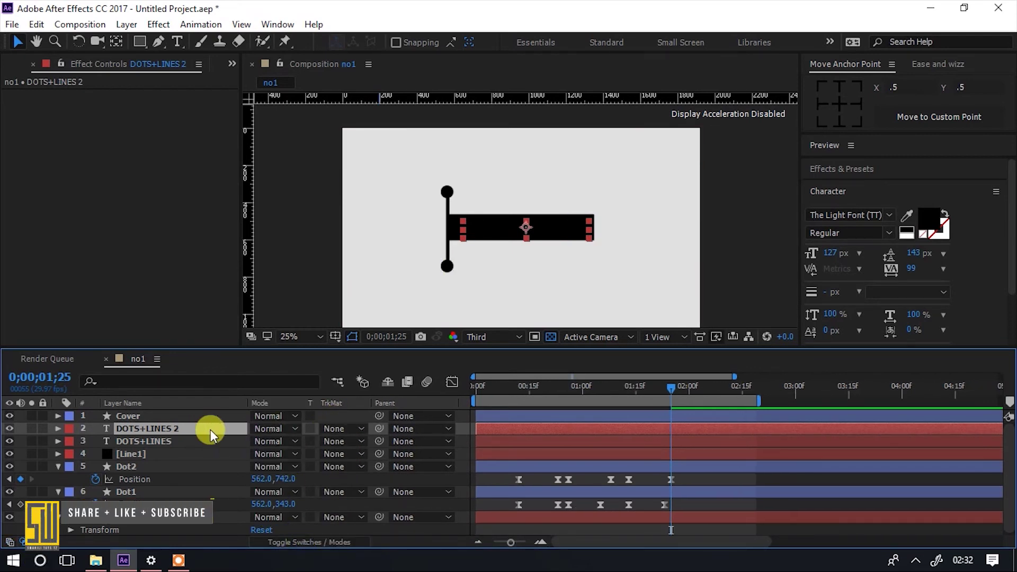
left_click(342, 428)
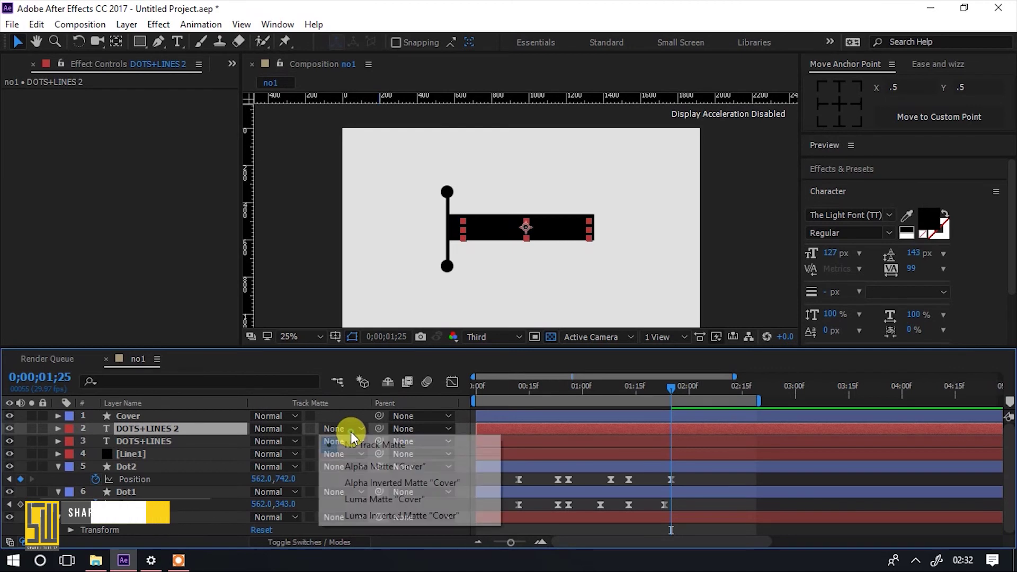
left_click(350, 467)
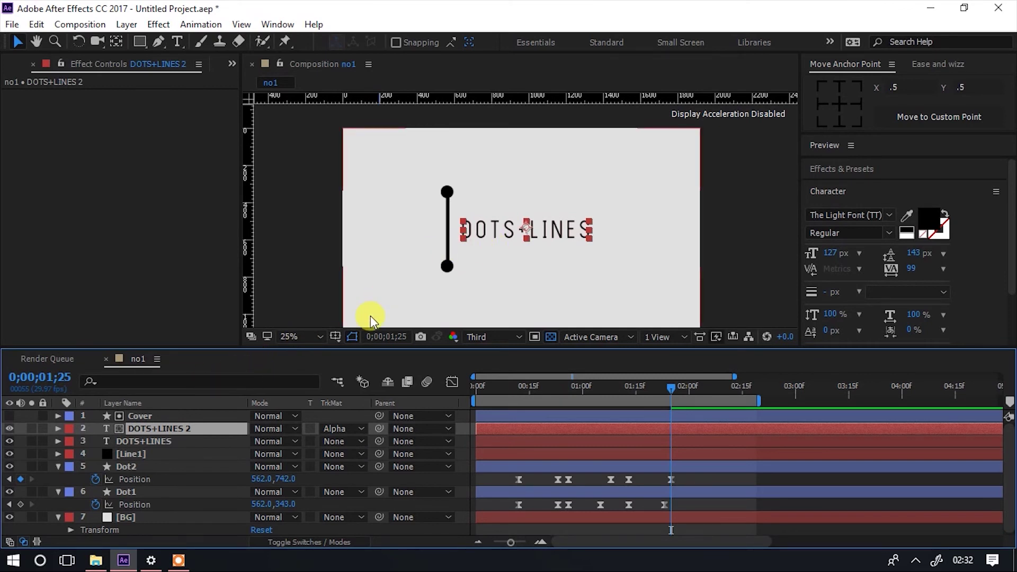
- Pick-whip Cover's parent to Dot1 and preview the matte travelling with the dot
mouse_move(234, 434)
left_mouse_down()
mouse_move(248, 365)
mouse_move(245, 303)
left_mouse_up()
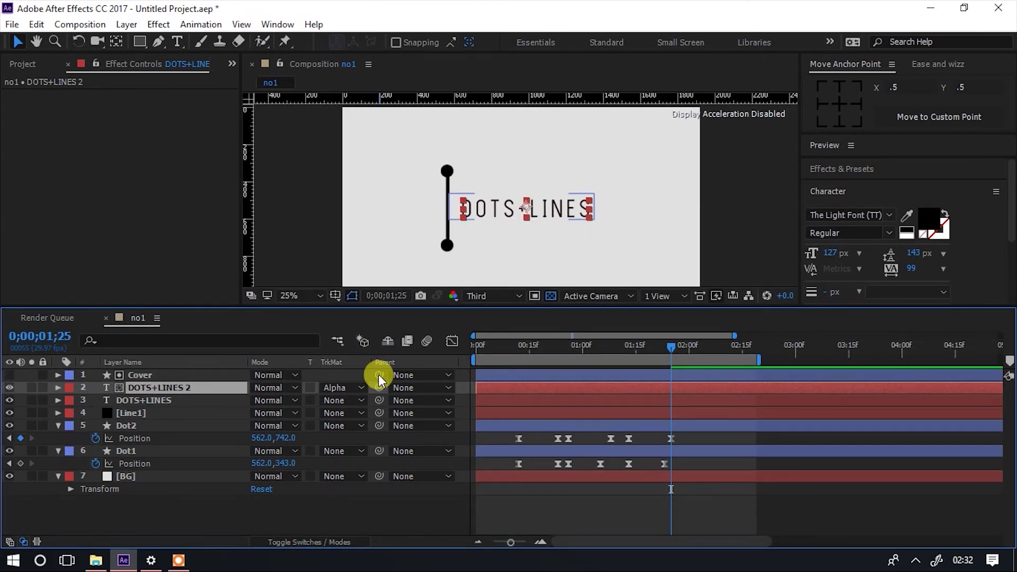
mouse_move(377, 373)
left_mouse_down()
mouse_move(159, 445)
mouse_move(131, 438)
left_mouse_up()
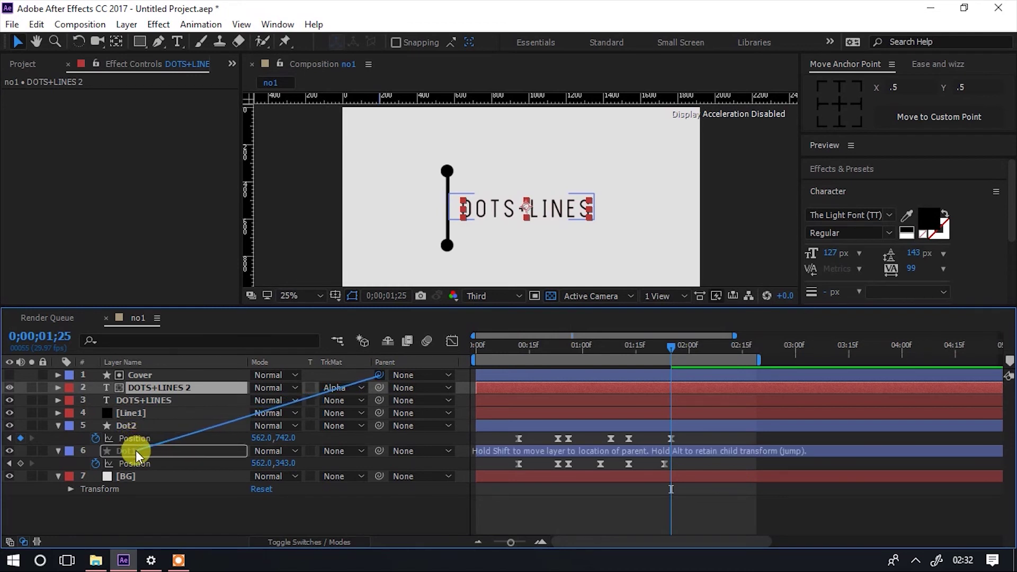
left_click_drag(131, 438, 134, 450)
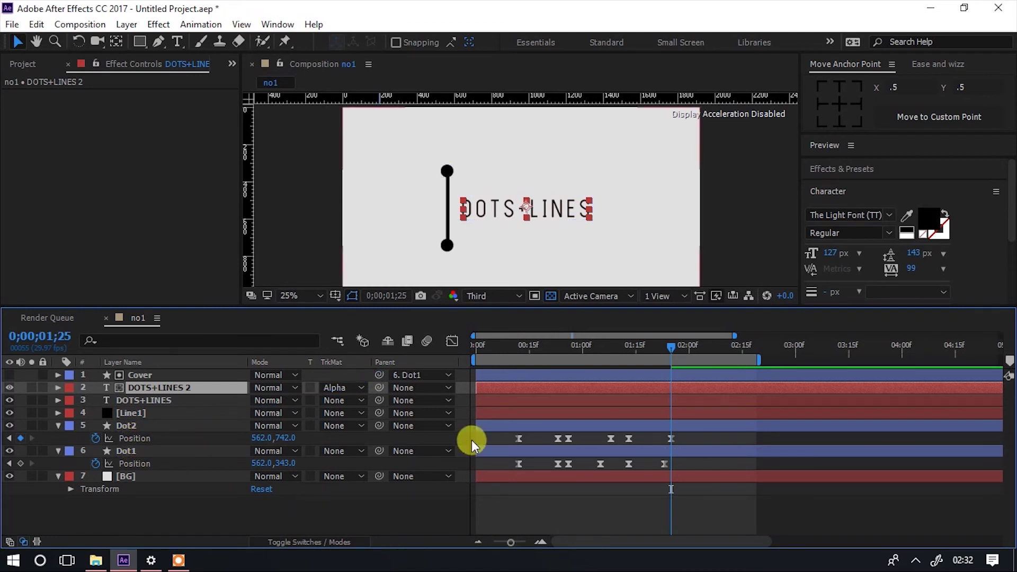
left_click_drag(671, 345, 418, 363)
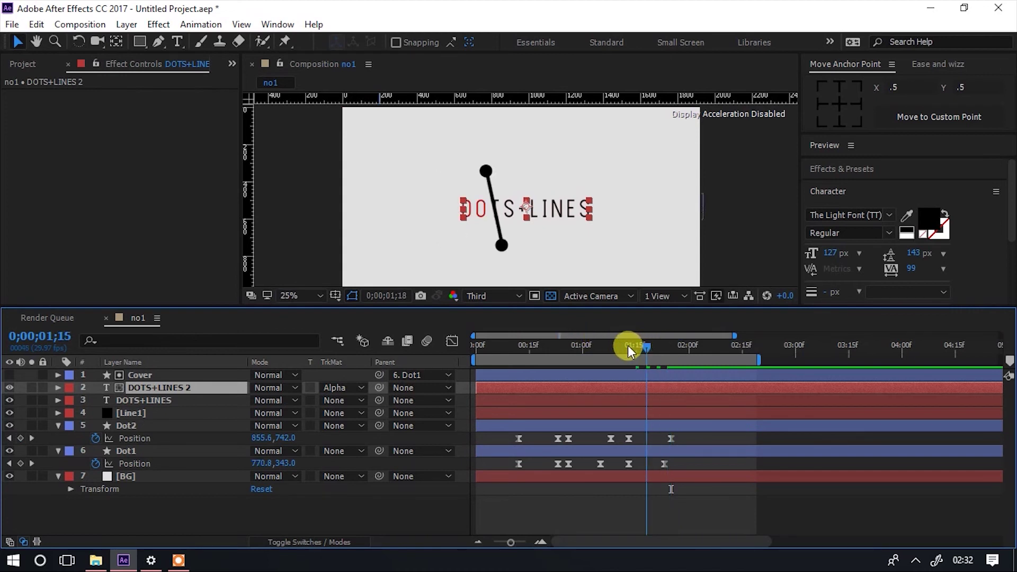
key("space")
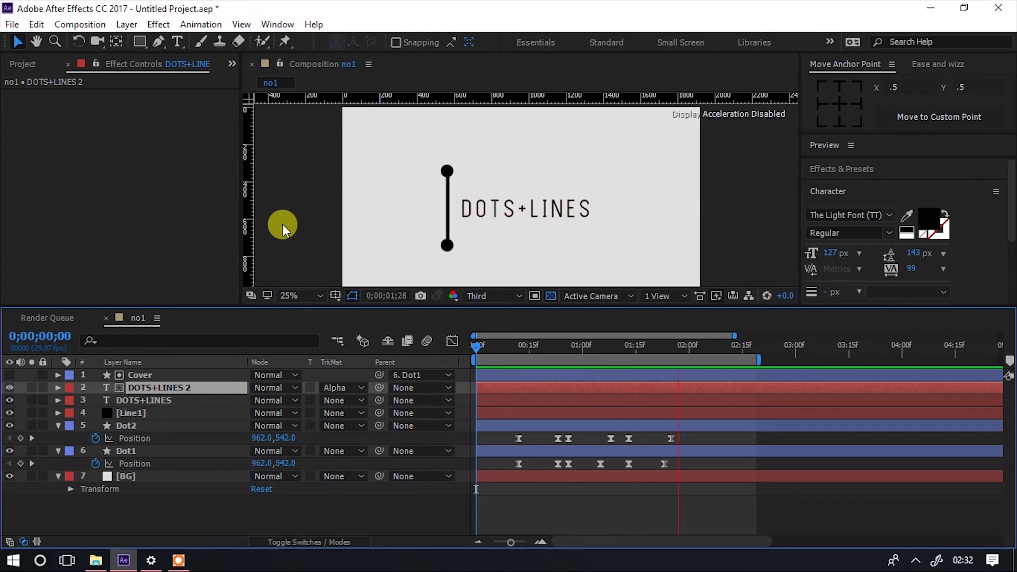
left_click(695, 345)
- Scrub to 1;05 and trim the Cover layer's in point there with Alt+[
left_click_drag(695, 344, 442, 375)
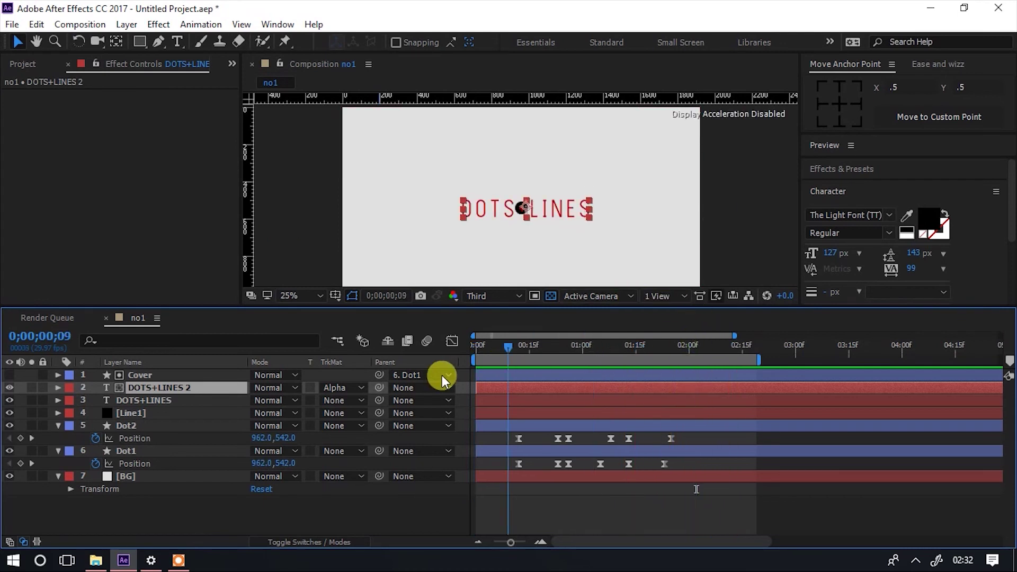
scroll(515, 222, "up", 2)
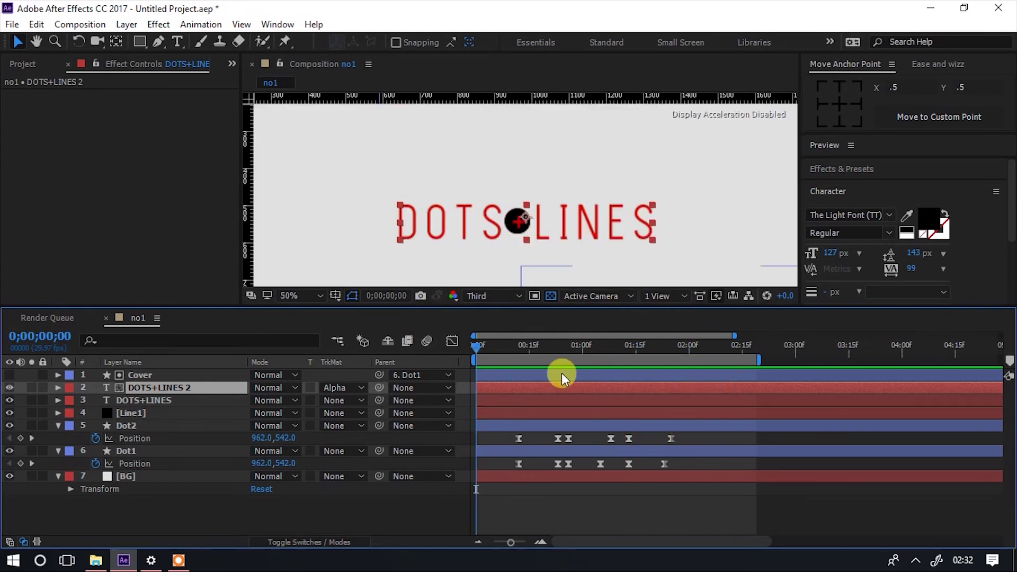
left_click(480, 346)
mouse_move(491, 344)
left_mouse_down()
mouse_move(624, 332)
mouse_move(585, 336)
mouse_move(604, 332)
left_mouse_up()
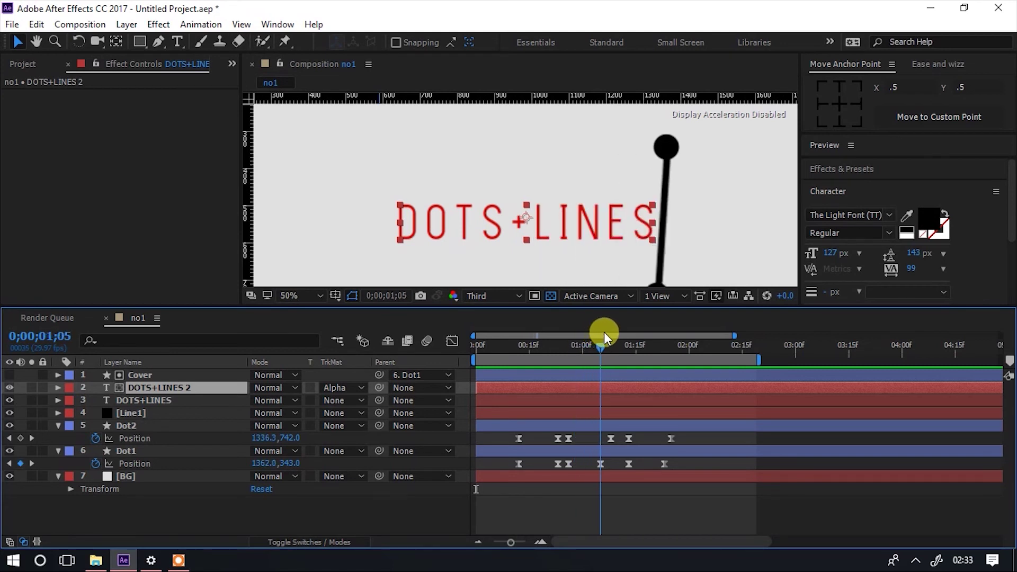
left_click(598, 375)
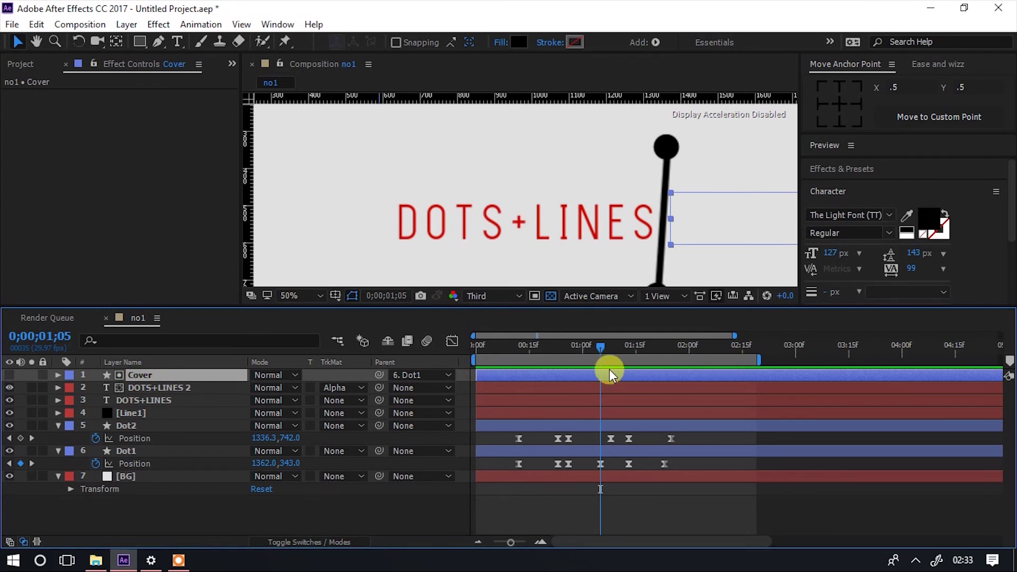
key("alt+bracketleft")
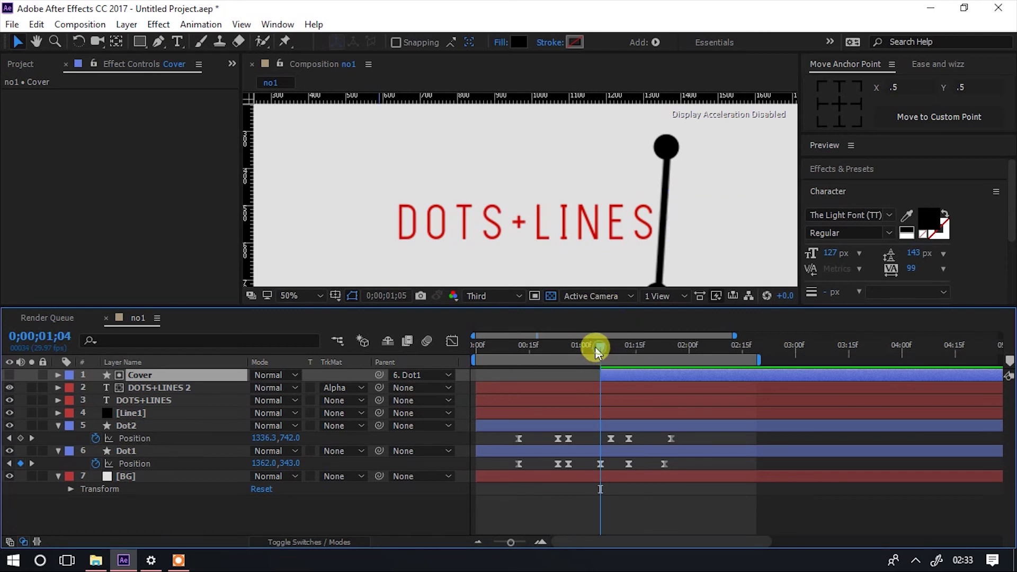
left_click_drag(599, 348, 371, 350)
key("space")
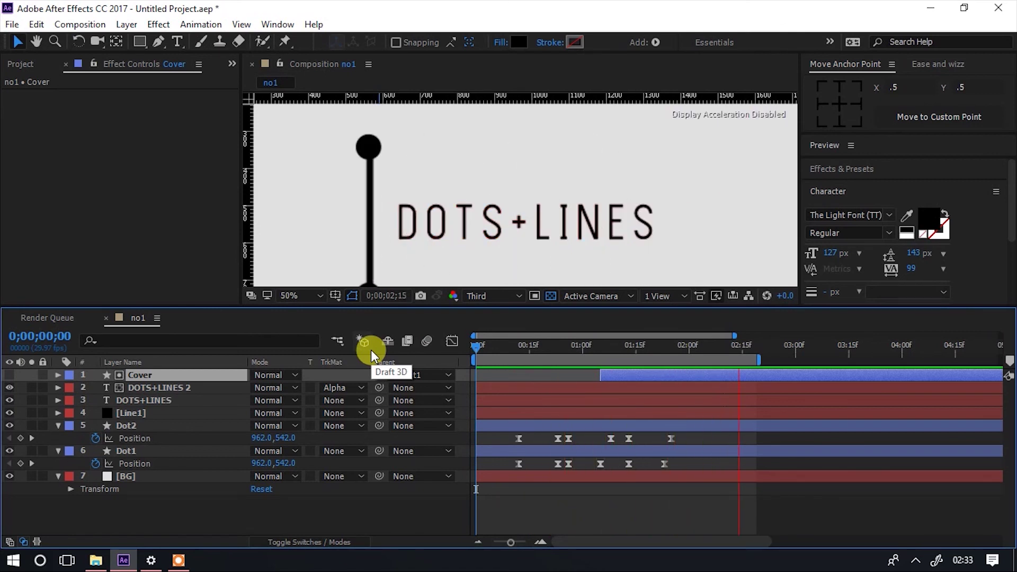
key("space")
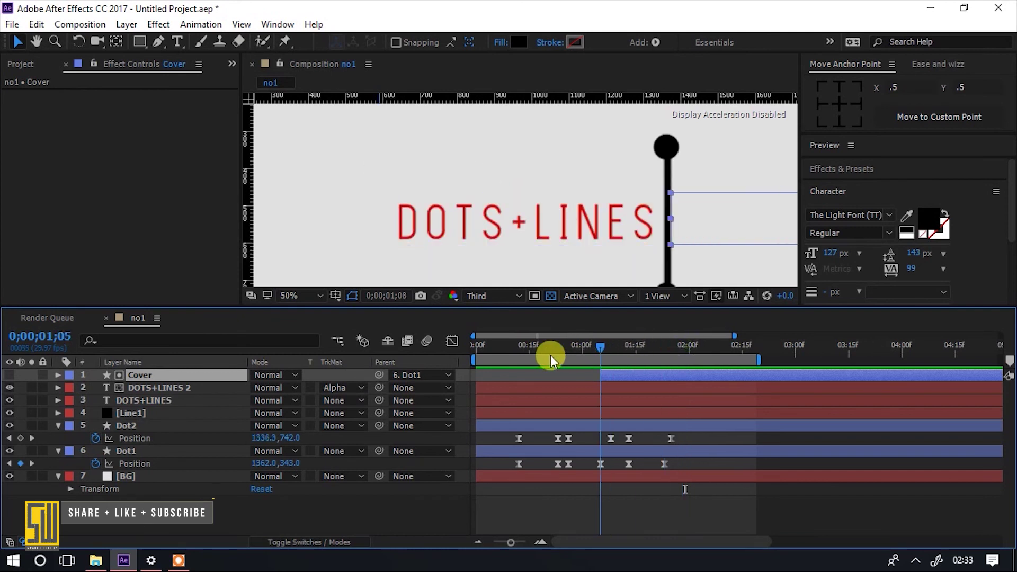
left_click_drag(686, 345, 413, 358)
key("space")
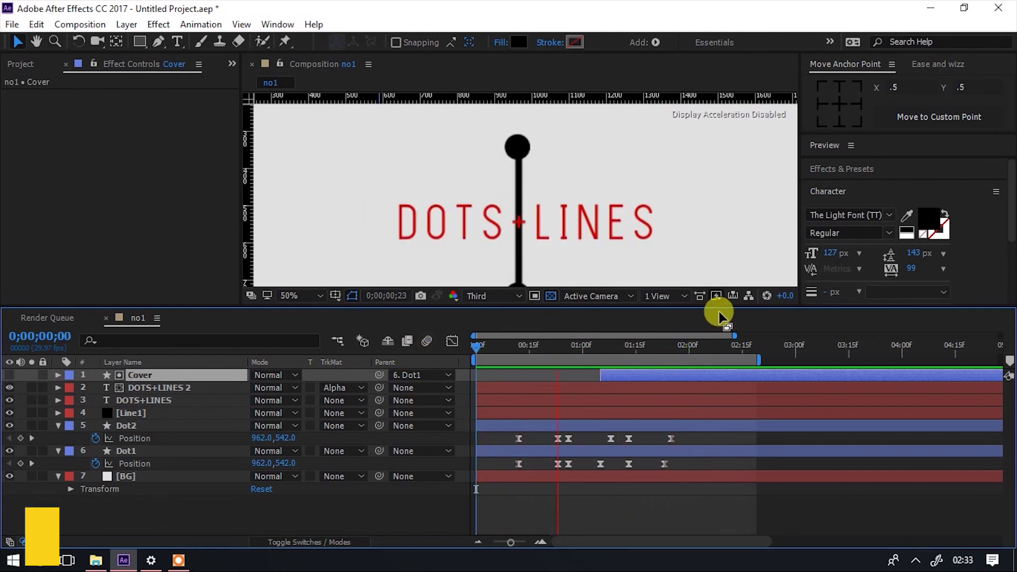
key("space")
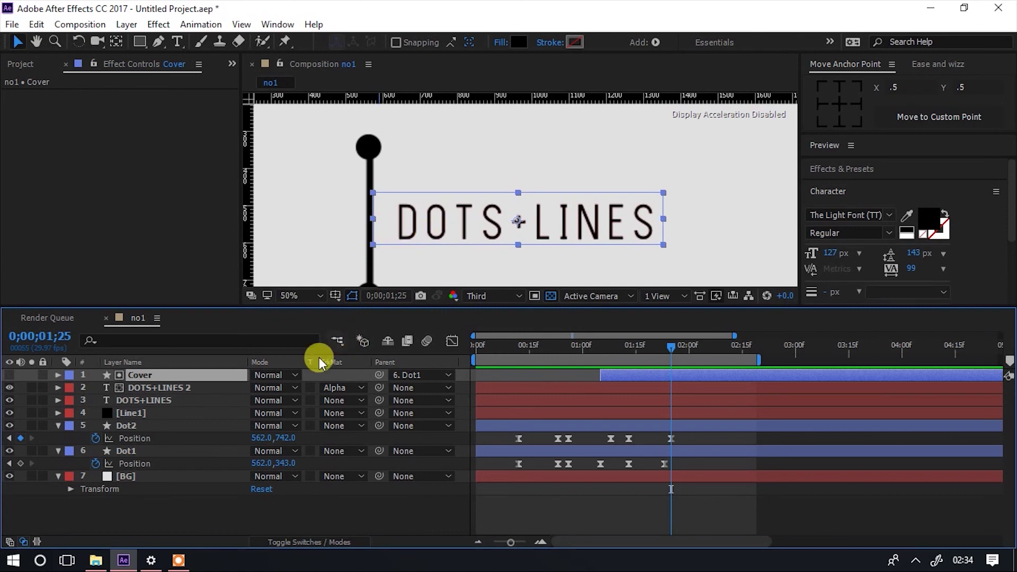
left_click(186, 391)
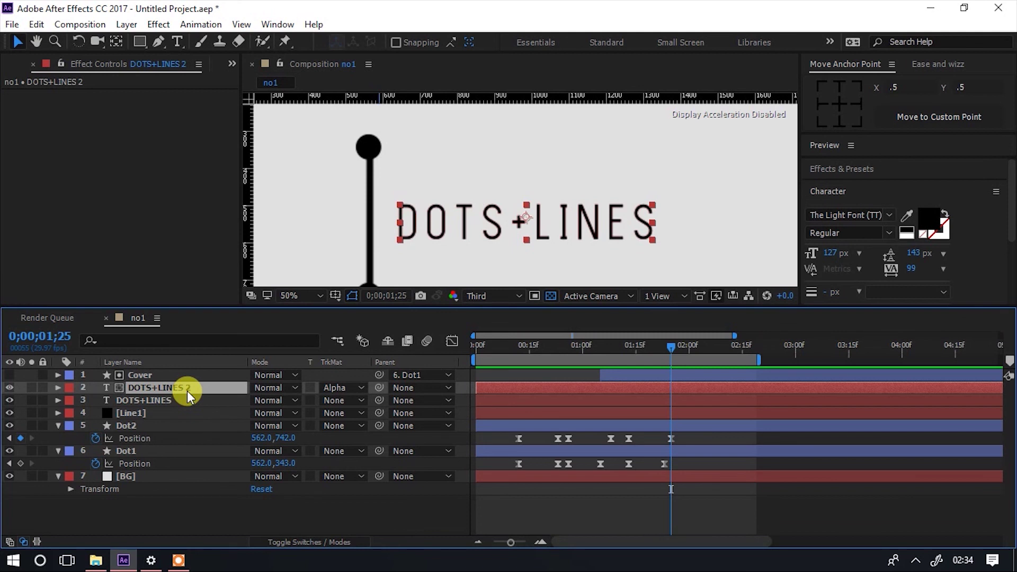
mouse_move(670, 350)
left_mouse_down()
mouse_move(602, 358)
mouse_move(680, 357)
left_mouse_up()
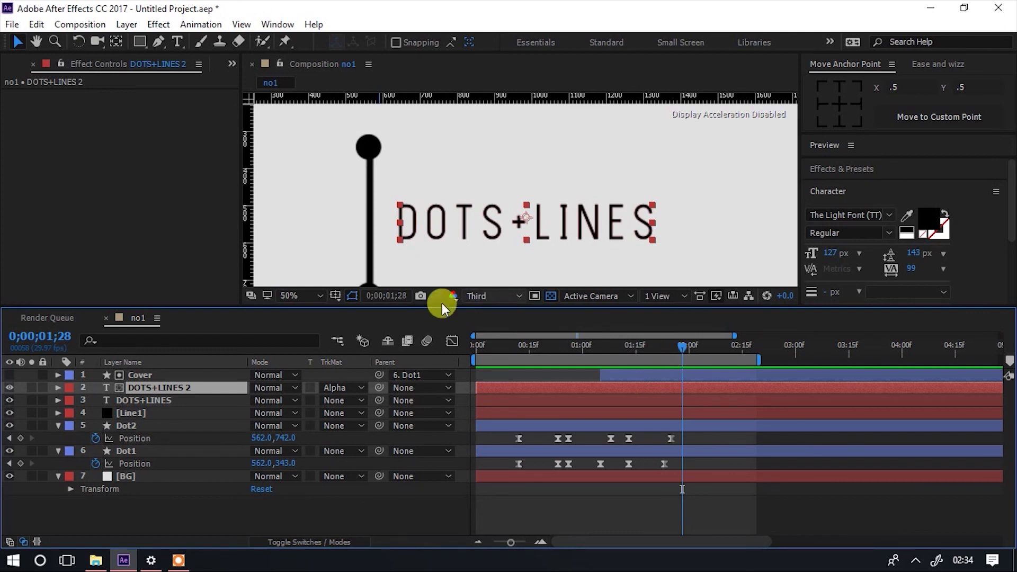
left_click(141, 375)
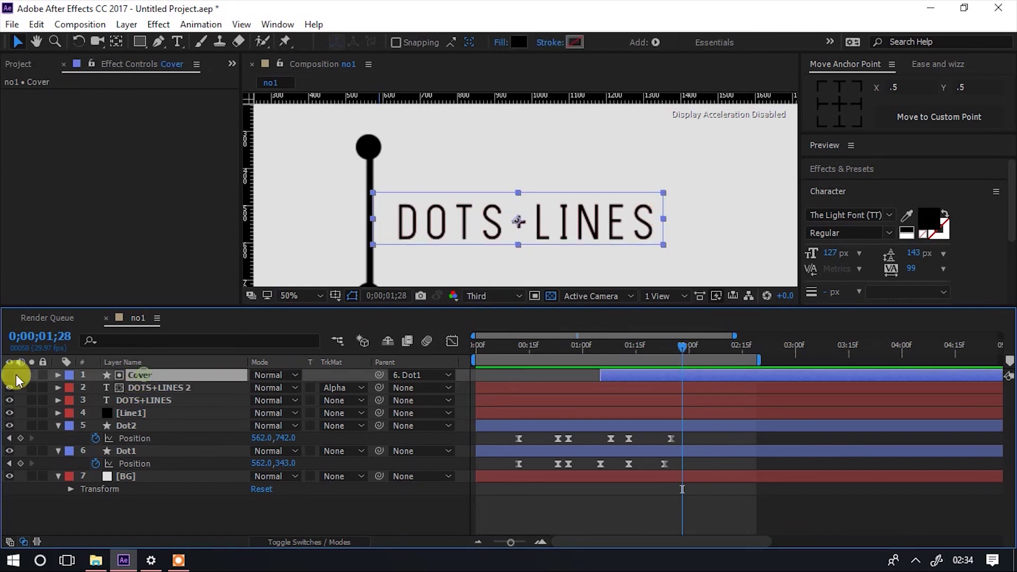
left_click(9, 374)
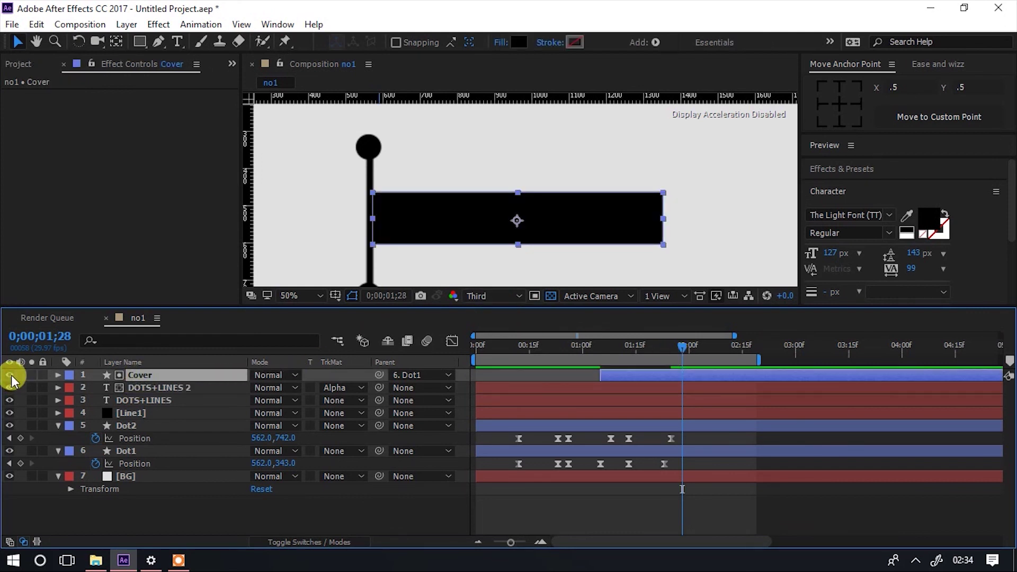
mouse_move(677, 344)
left_mouse_down()
mouse_move(611, 348)
mouse_move(673, 345)
left_mouse_up()
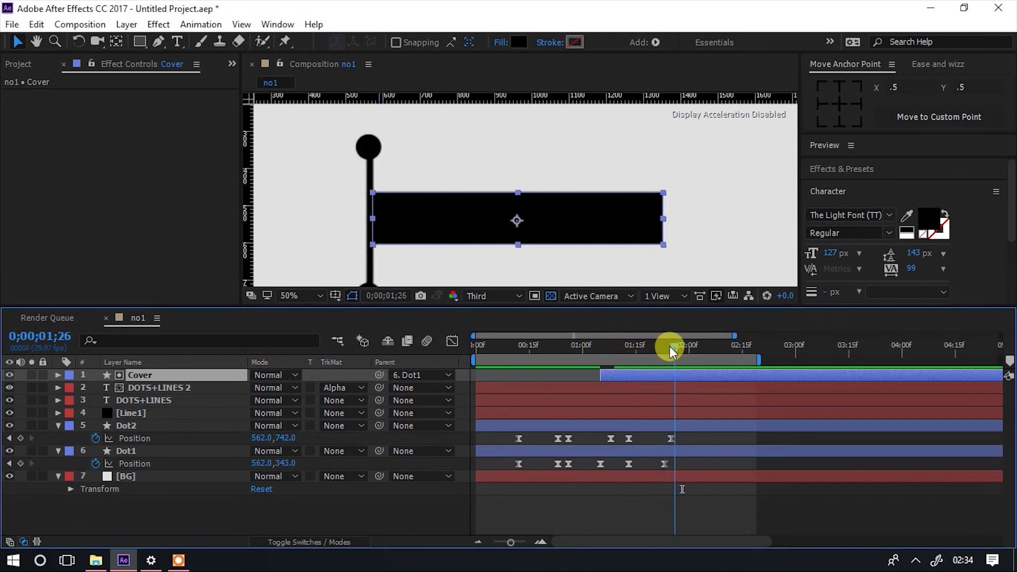
left_click(10, 374)
left_click_drag(680, 352, 379, 345)
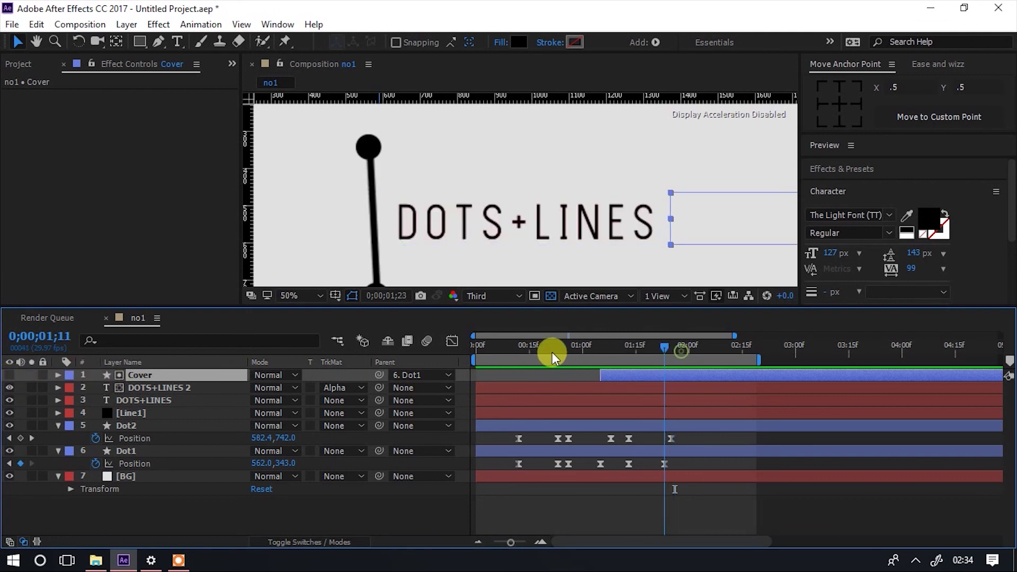
key("space")
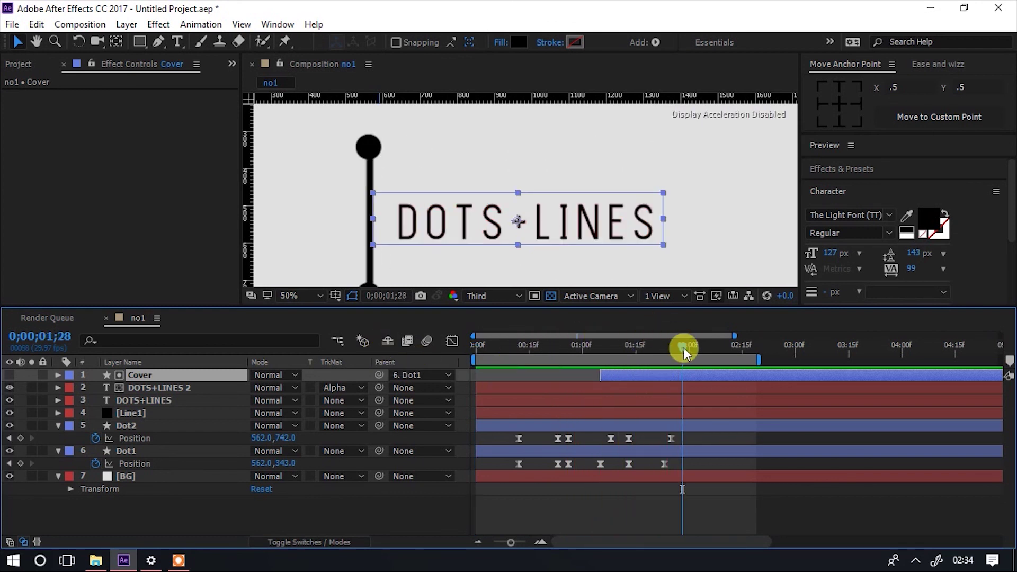
left_click_drag(684, 348, 702, 347)
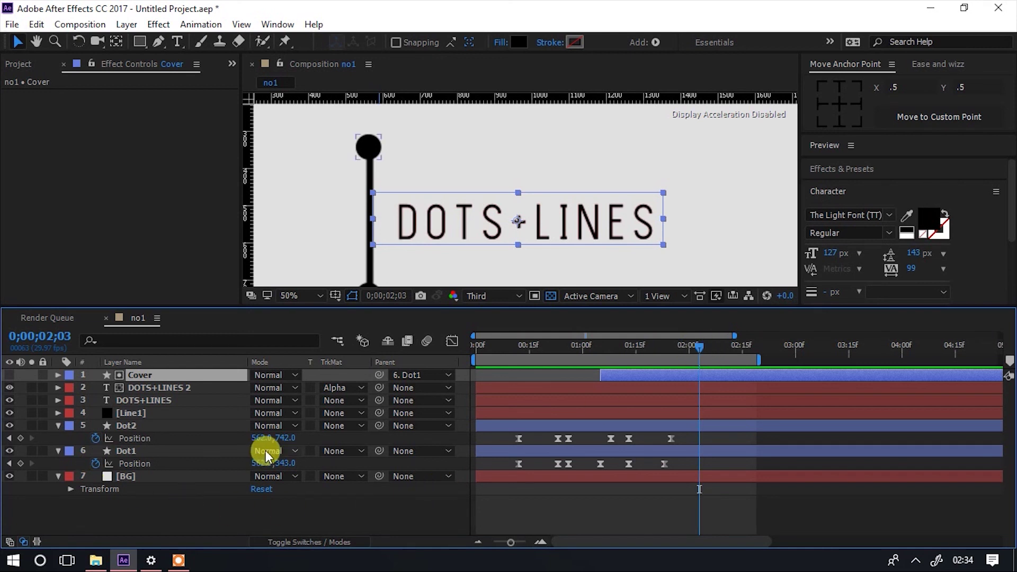
- Keyframe Dot1 and Dot2 Position at 1;28, then set Y to 542 at 2;05
left_click_drag(476, 500, 683, 431)
left_click(685, 348)
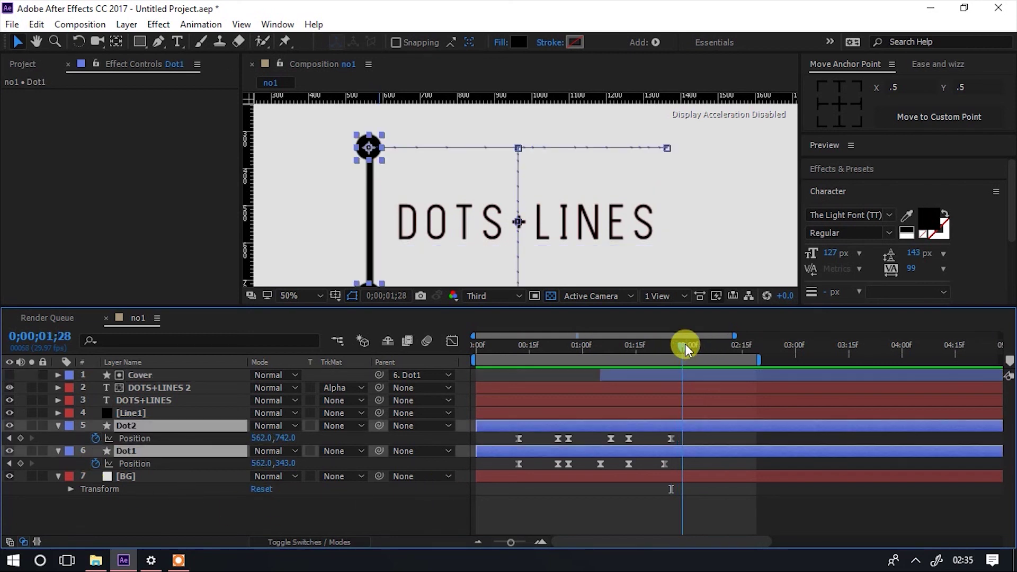
left_click(138, 431)
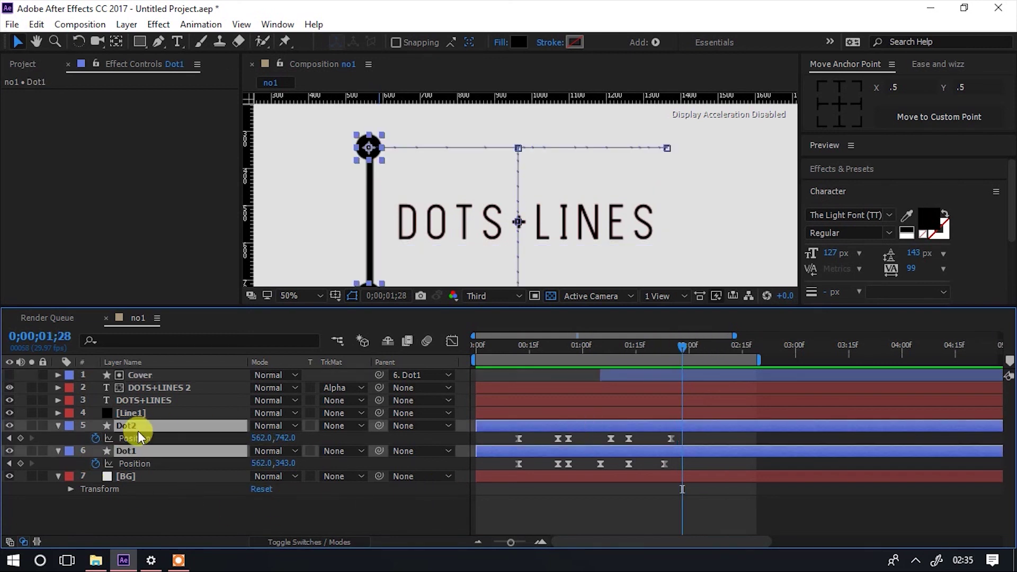
left_click(21, 438)
left_click(20, 463)
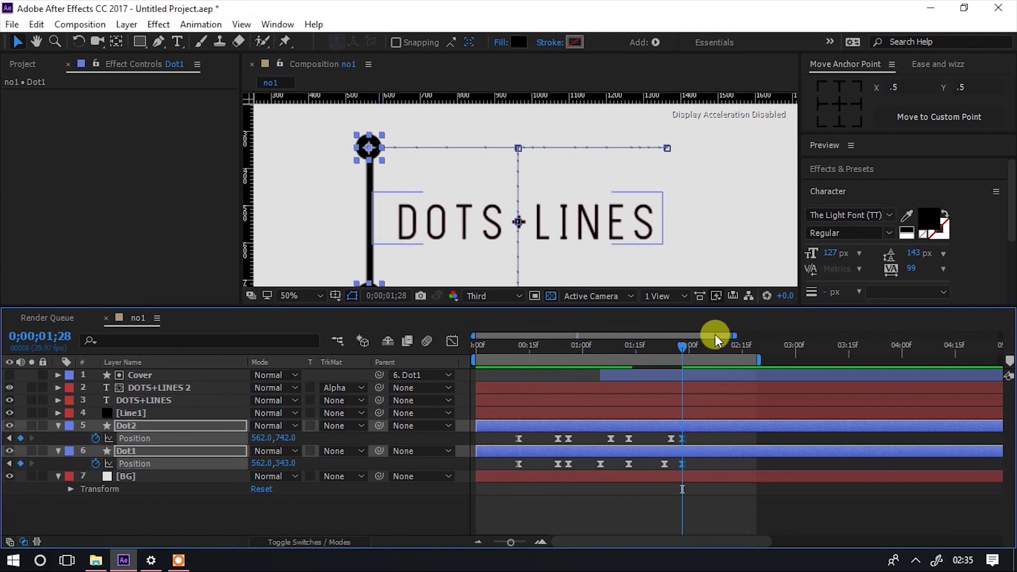
mouse_move(690, 347)
left_mouse_down()
mouse_move(717, 347)
mouse_move(708, 349)
left_mouse_up()
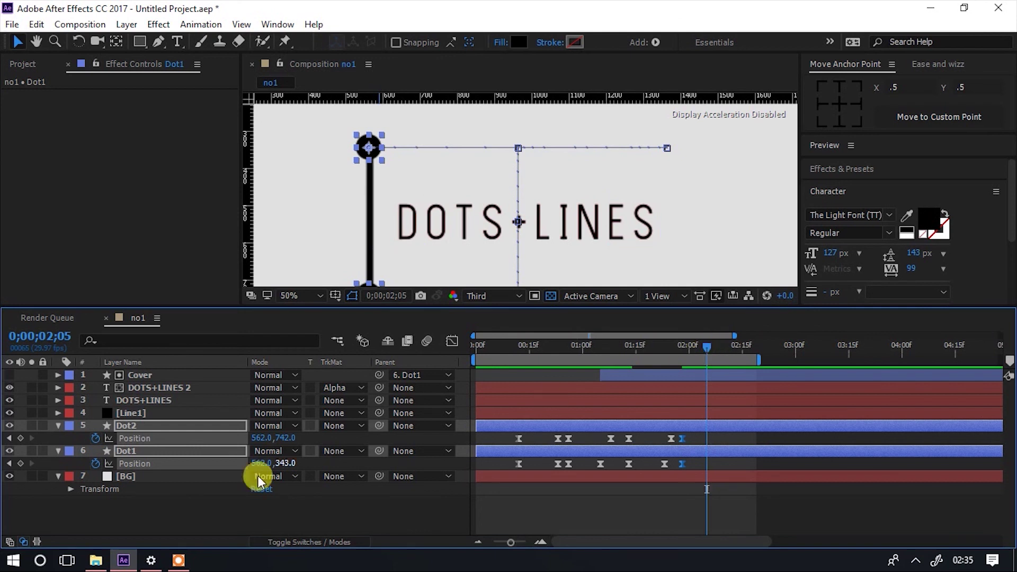
left_click(284, 438)
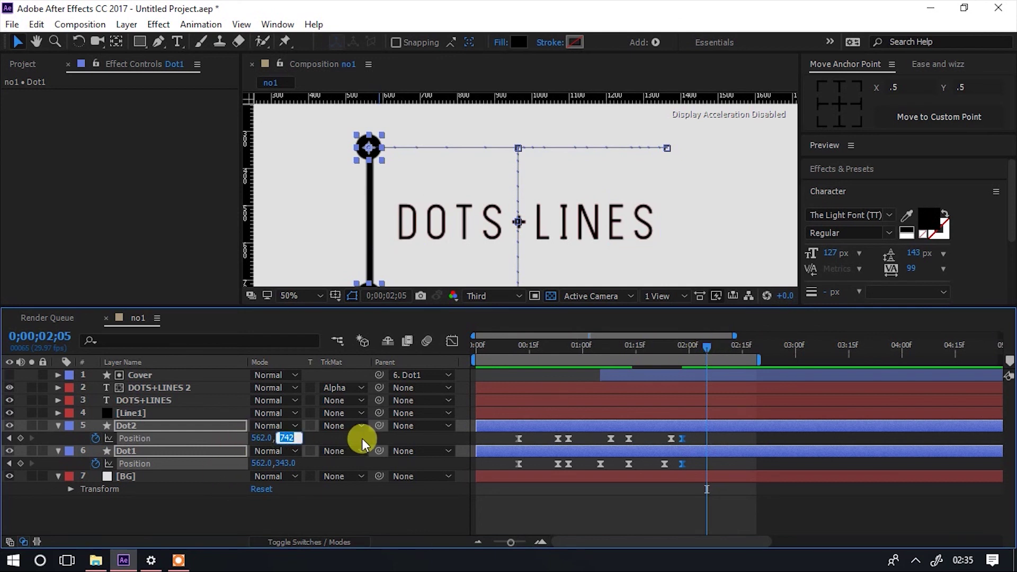
type("54")
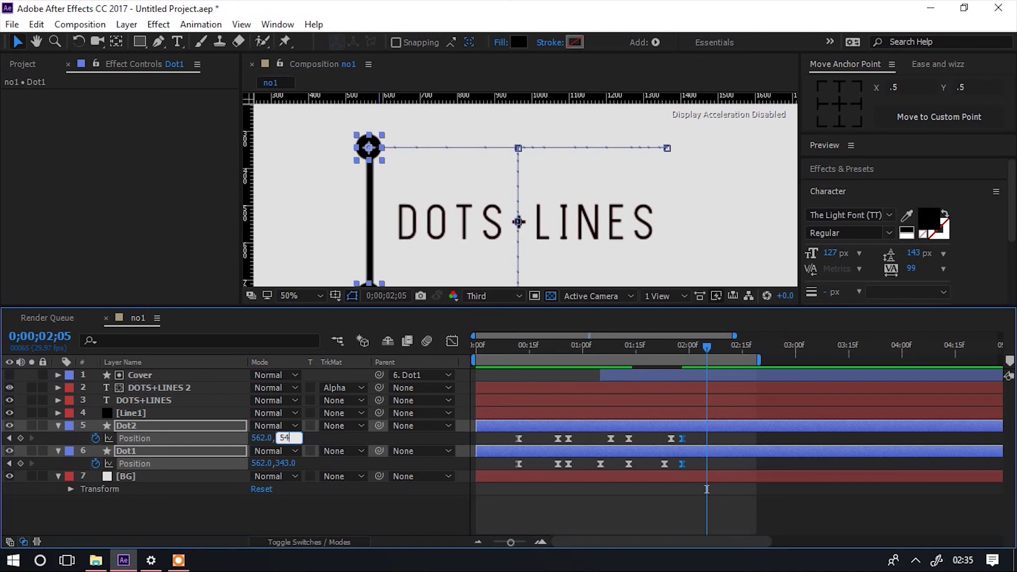
type("2")
key("Return")
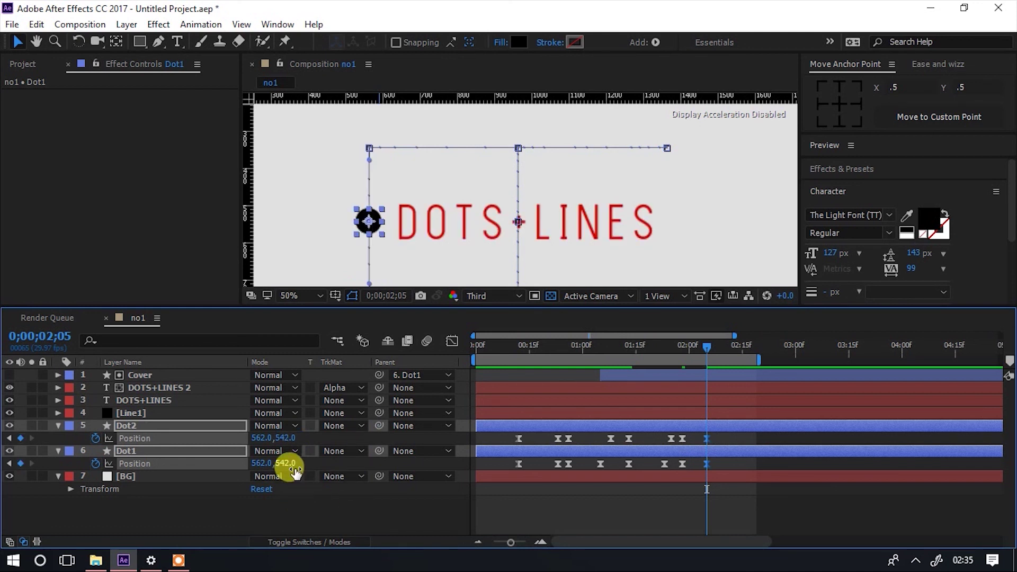
left_click_drag(705, 346, 448, 357)
key("comma")
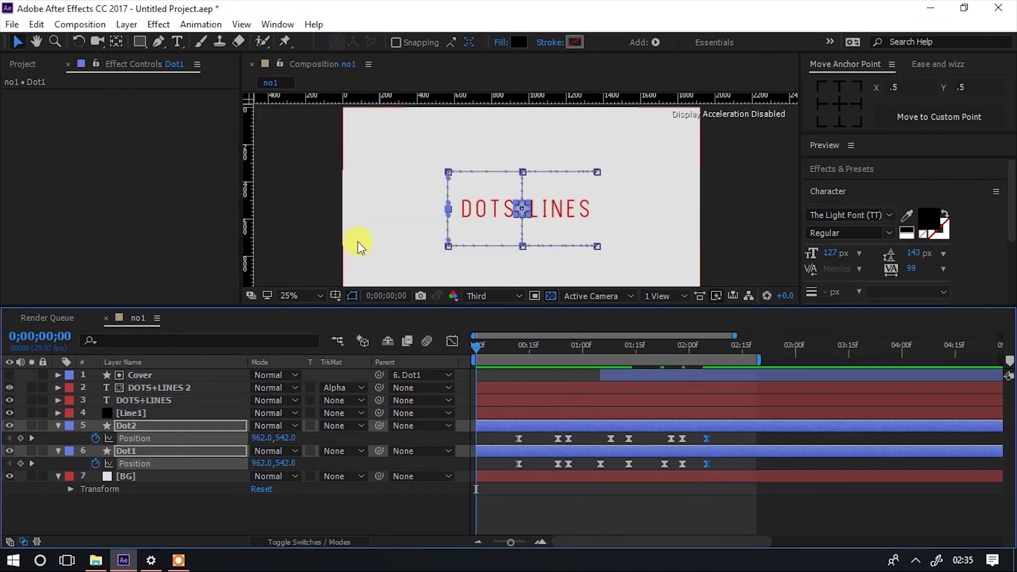
left_click(280, 209)
key("space")
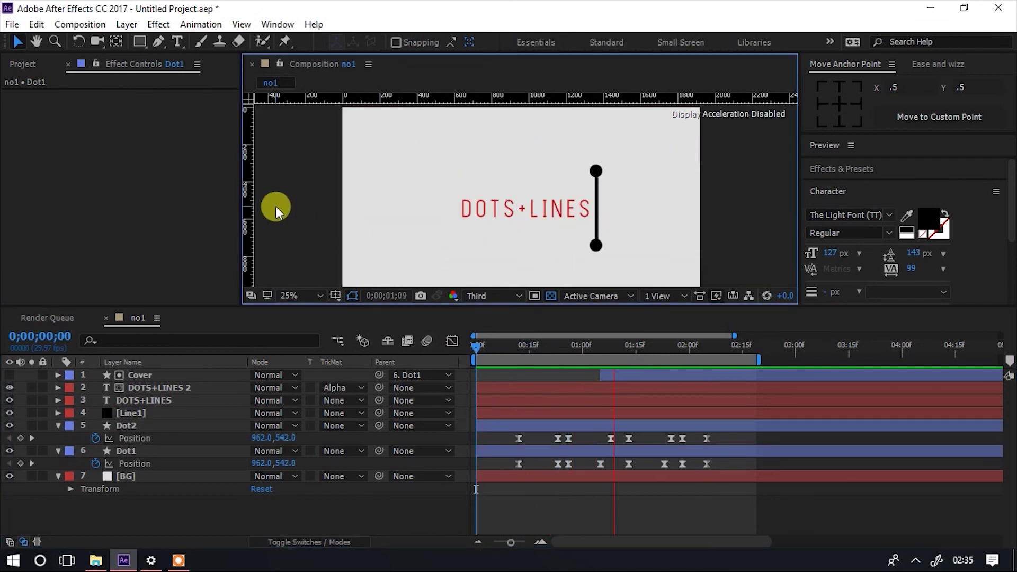